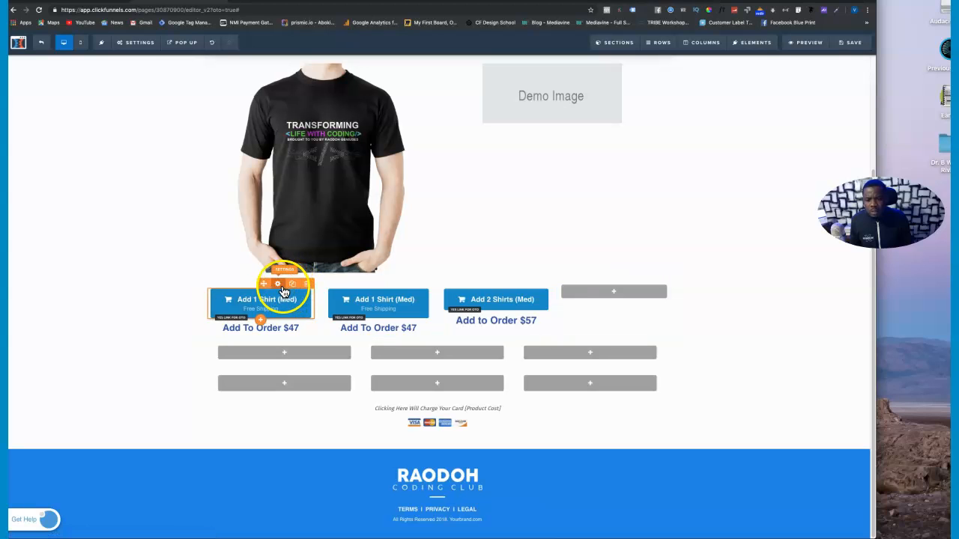
# Move the first Add 1 Shirt (Med) button into the first column of the three-column row, duplicate it, and place the copy in the row below
pyautogui.moveTo(264, 285); pyautogui.dragTo(308, 357)
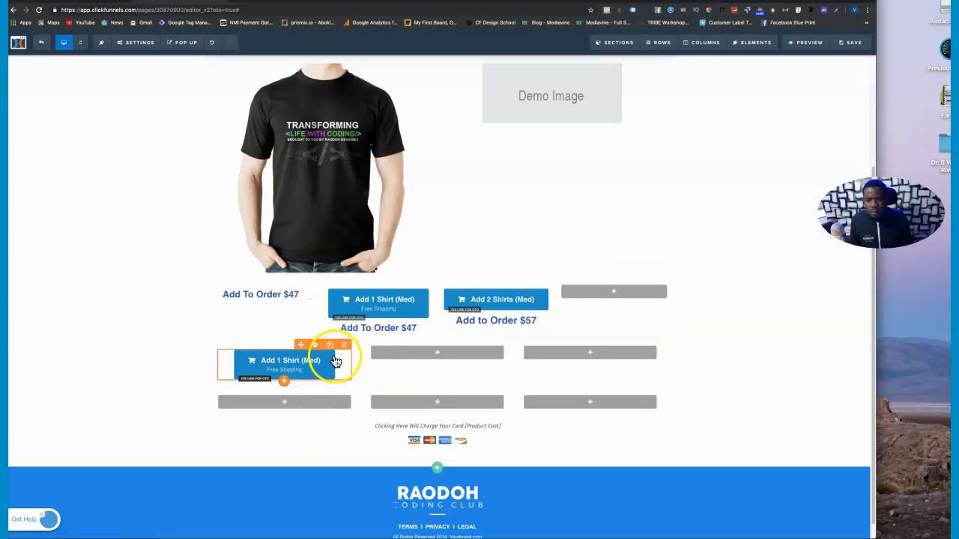
pyautogui.click(329, 345)
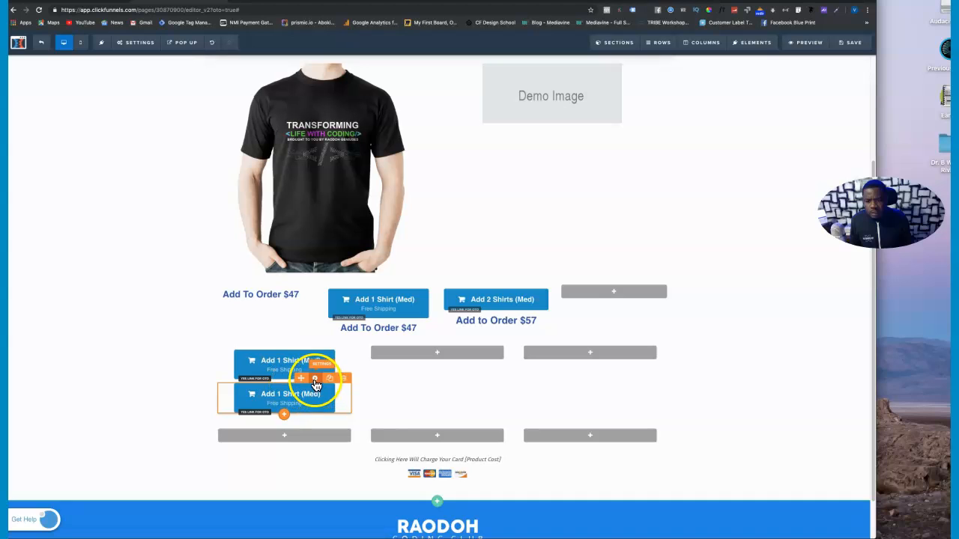
pyautogui.moveTo(303, 385); pyautogui.dragTo(304, 433)
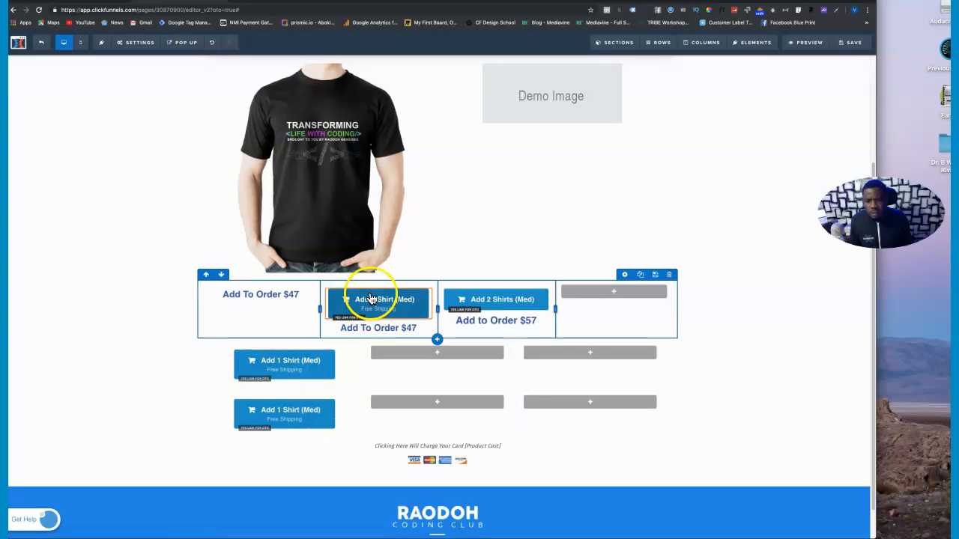
# Move the second Add 1 Shirt (Med) button into the middle column of the three-column row and place a duplicate in the row below
pyautogui.moveTo(395, 288); pyautogui.dragTo(468, 356)
pyautogui.click(483, 339)
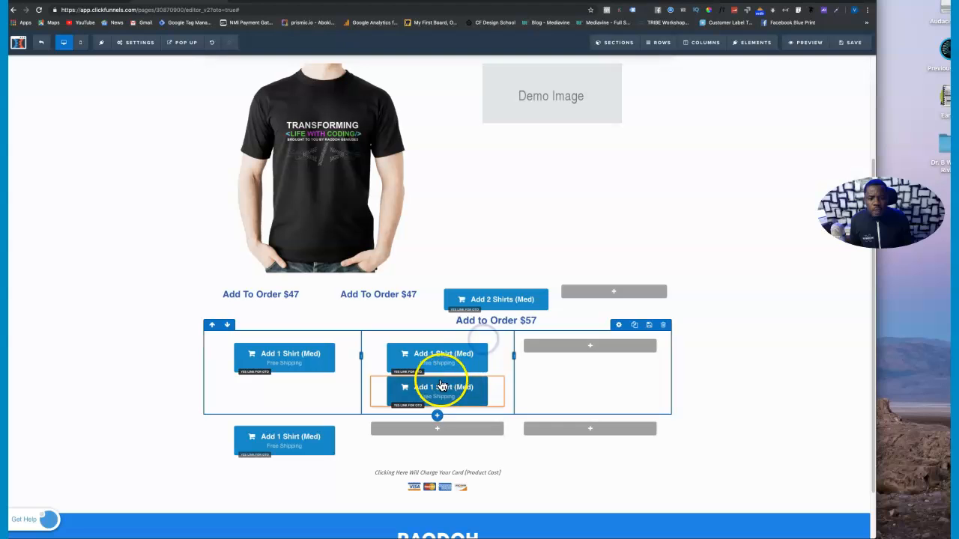
pyautogui.moveTo(480, 385)
pyautogui.moveTo(455, 372); pyautogui.dragTo(460, 436)
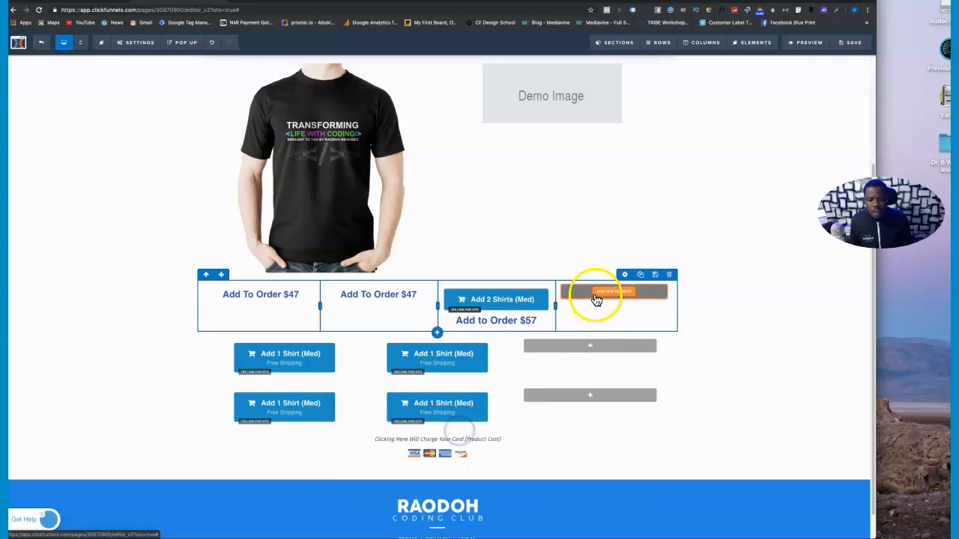
# Move the Add 2 Shirts (Med) button into the third column of the three-column row and place a duplicate in the row below
pyautogui.moveTo(500, 300)
pyautogui.moveTo(500, 285); pyautogui.dragTo(596, 347)
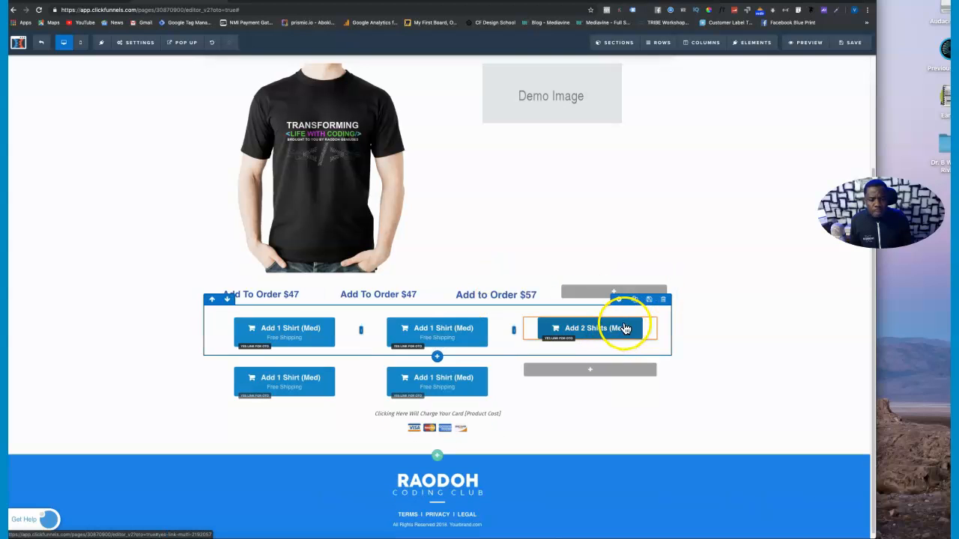
pyautogui.click(634, 310)
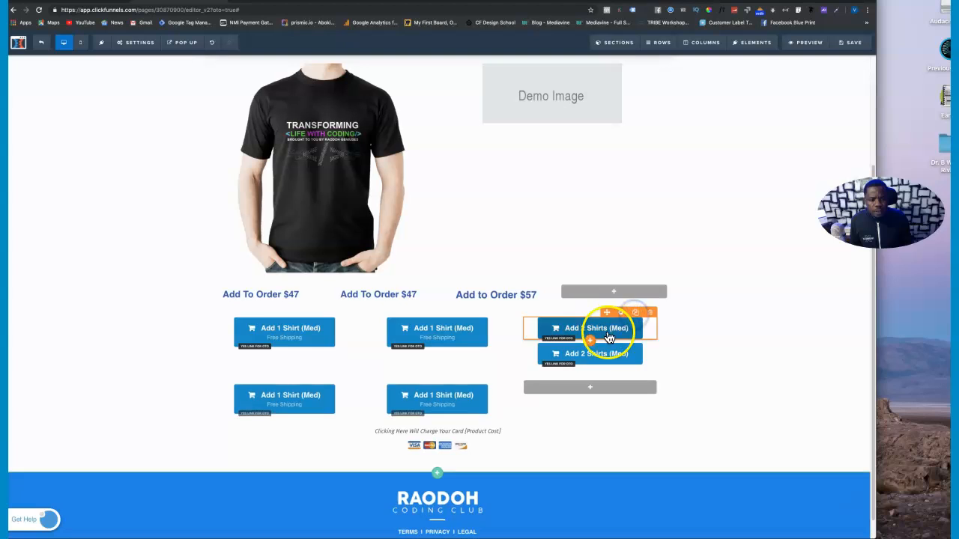
pyautogui.moveTo(609, 388); pyautogui.dragTo(608, 391)
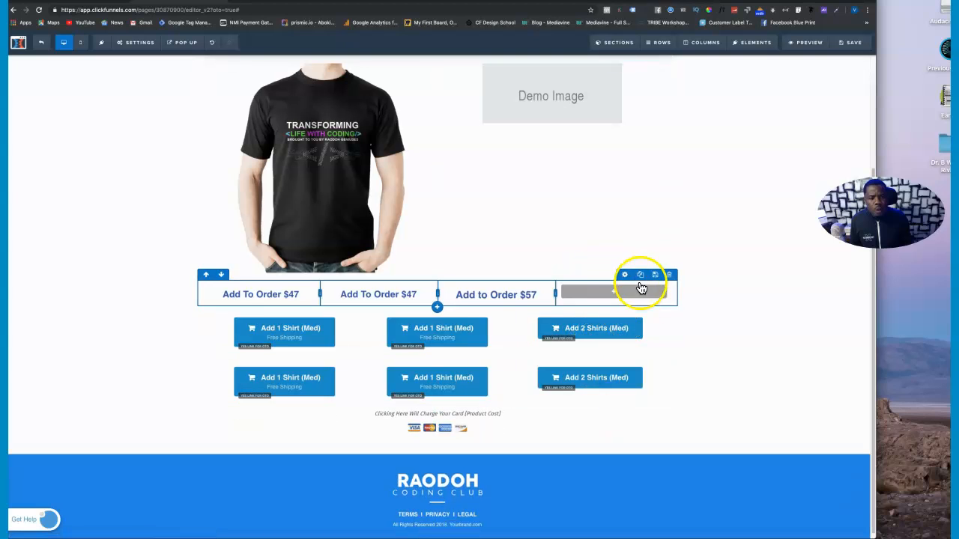
# Duplicate the second Add To Order $47 text and place one beneath each of the upper Add 1 Shirt (Med) buttons
pyautogui.click(409, 283)
pyautogui.moveTo(381, 285); pyautogui.dragTo(284, 357)
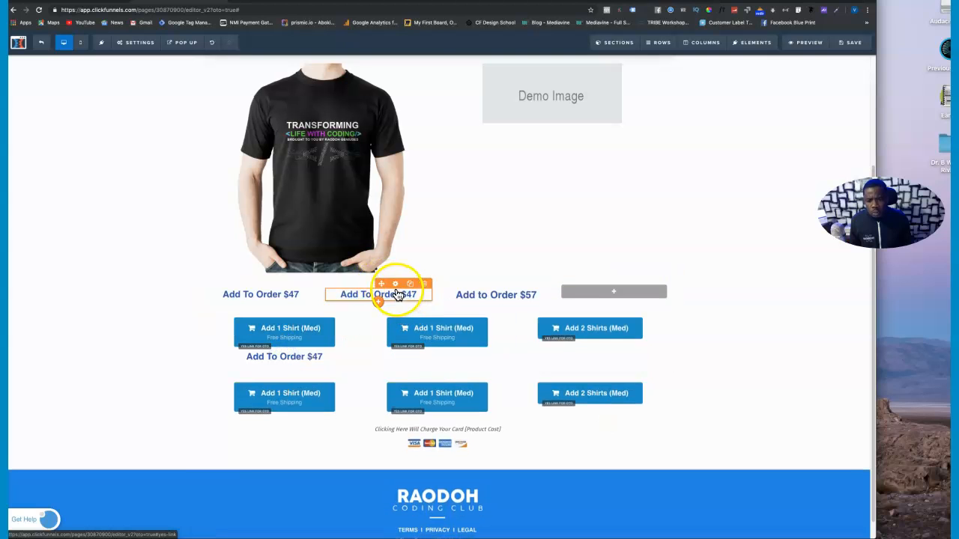
pyautogui.moveTo(402, 332); pyautogui.dragTo(473, 359)
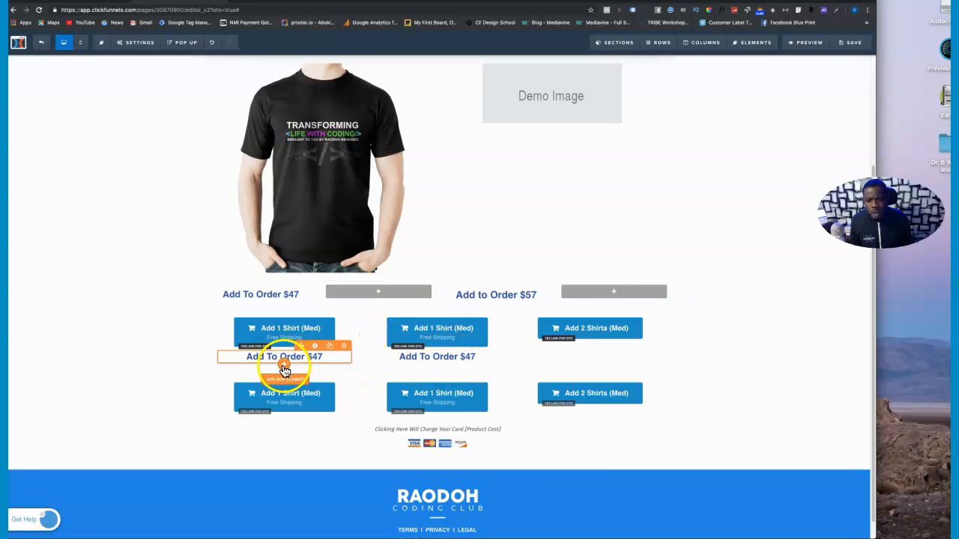
# Add a headline beneath the upper Add 2 Shirts (Med) button and replace its placeholder text with "Add To Order"
pyautogui.click(283, 370)
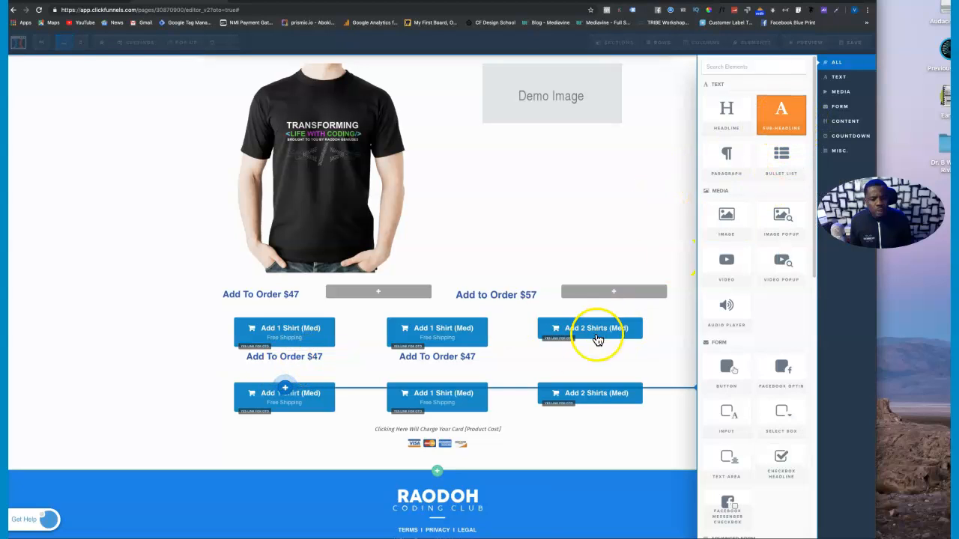
pyautogui.click(570, 371)
pyautogui.click(589, 357)
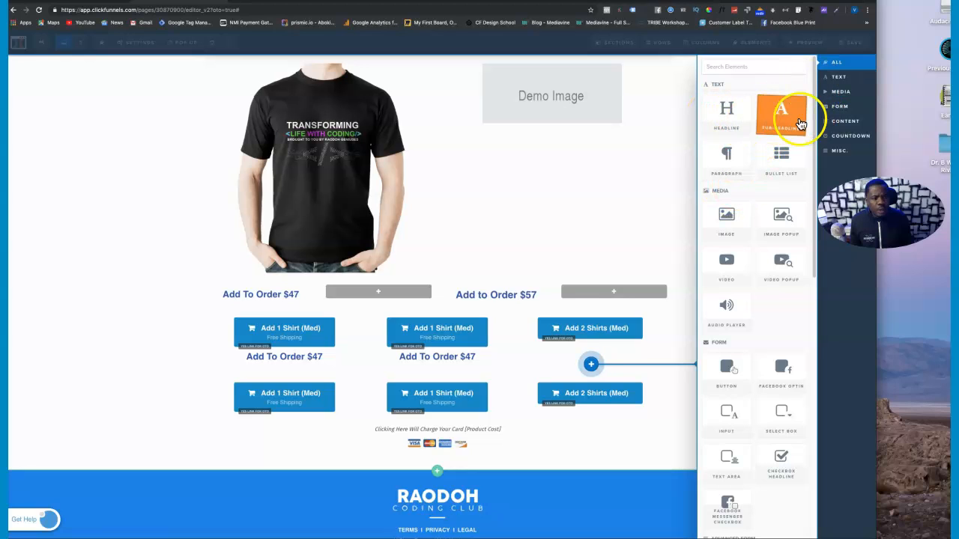
pyautogui.moveTo(734, 116); pyautogui.dragTo(618, 361)
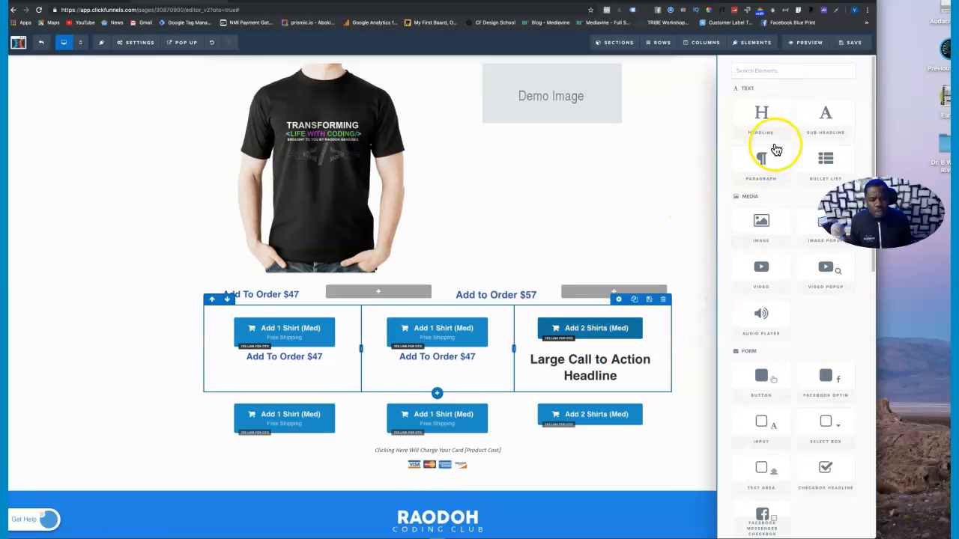
pyautogui.click(531, 359)
pyautogui.moveTo(531, 359); pyautogui.dragTo(624, 371)
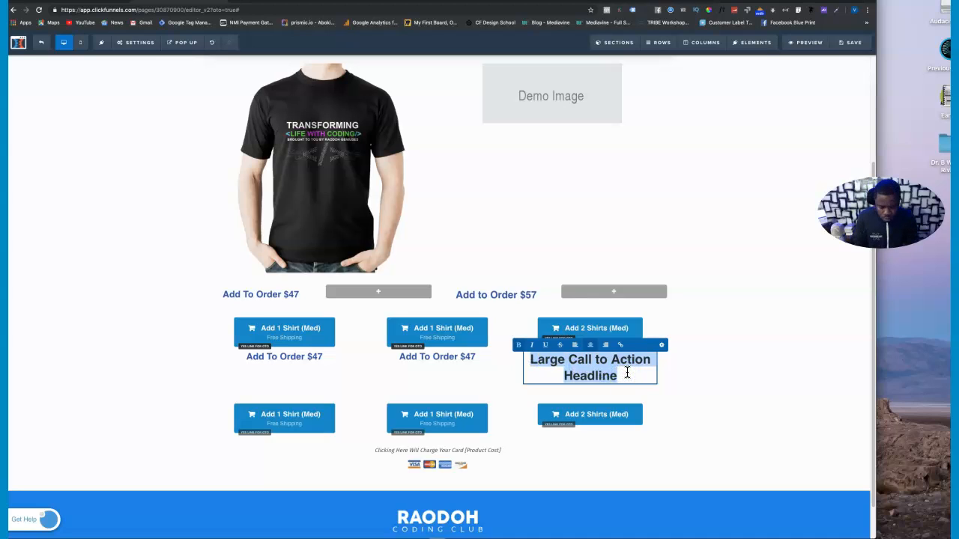
pyautogui.write('T')
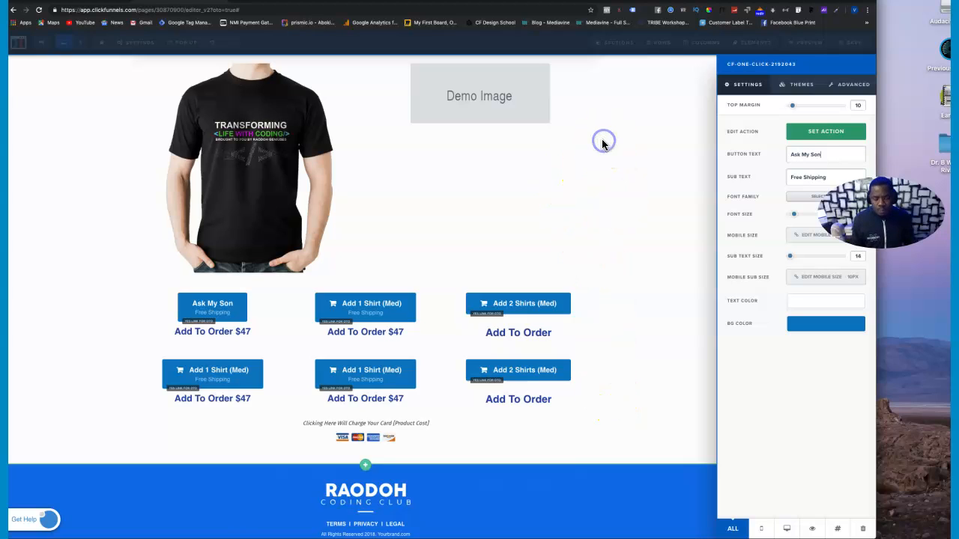
# Link the first upper button to the 1-click upsell product Coder's Parent Shirt Ask my Son (Medium) and set its text to "Ask My Son Medium"
pyautogui.write("'")
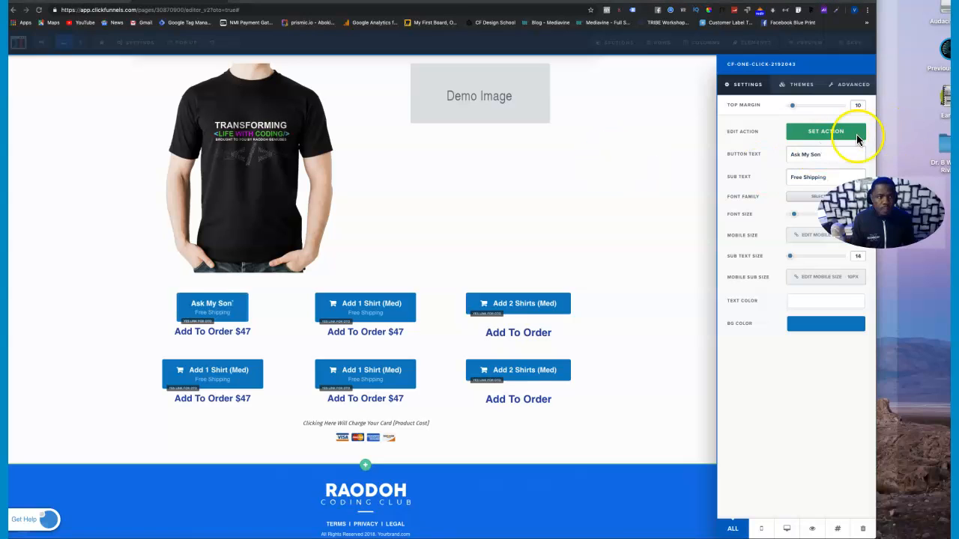
pyautogui.click(812, 135)
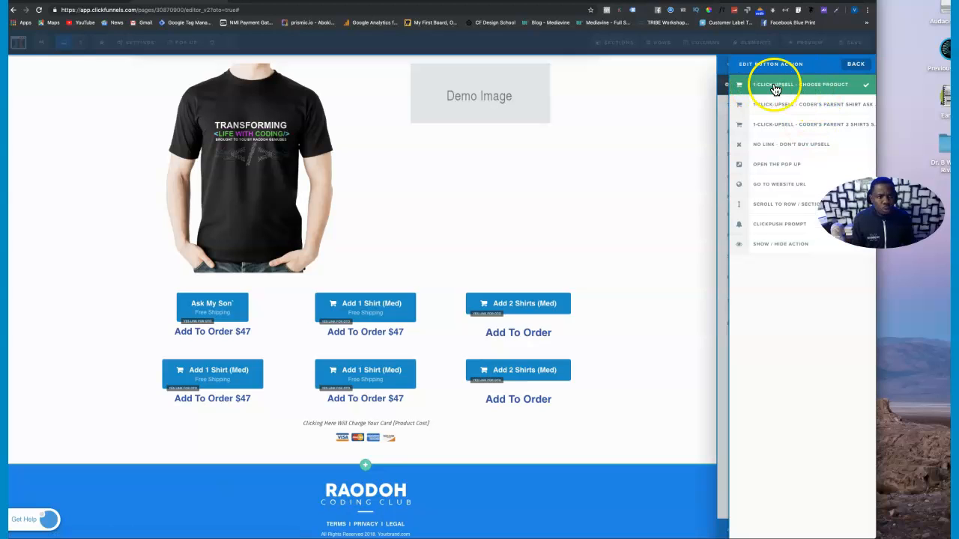
pyautogui.click(855, 88)
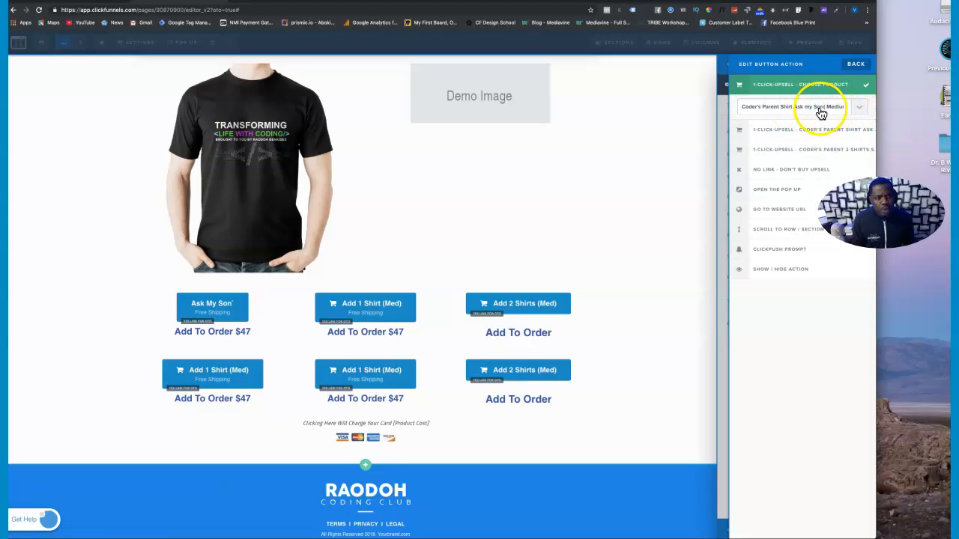
pyautogui.click(861, 110)
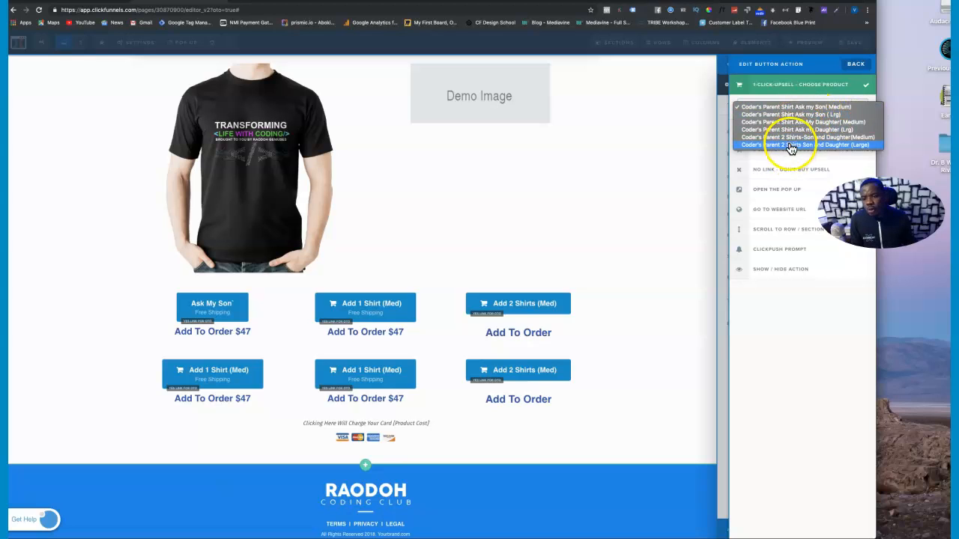
pyautogui.click(823, 109)
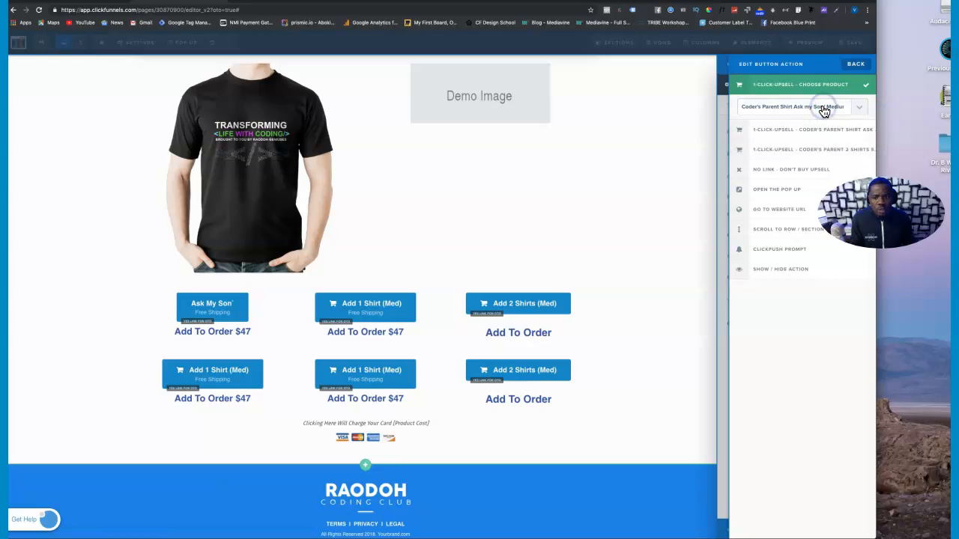
pyautogui.click(722, 129)
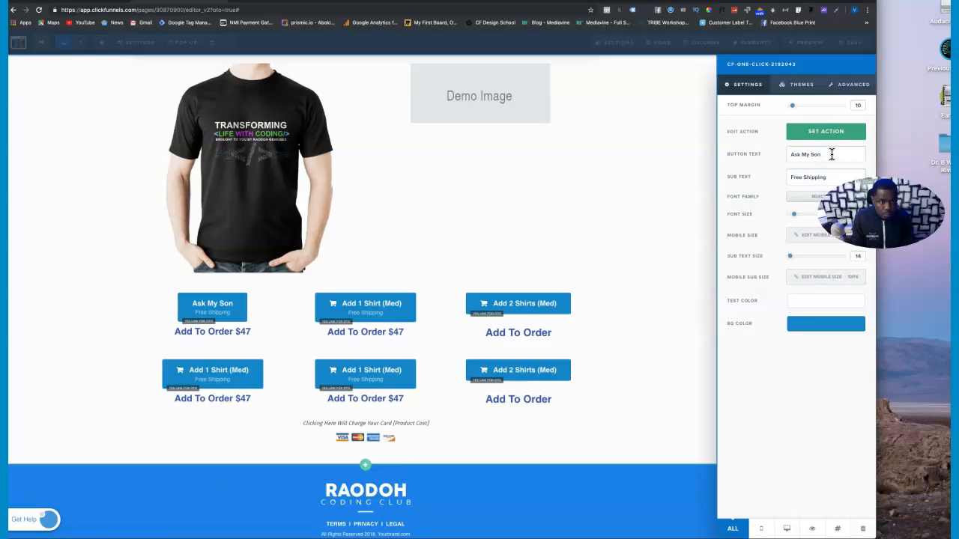
pyautogui.write('edium')
pyautogui.click(556, 190)
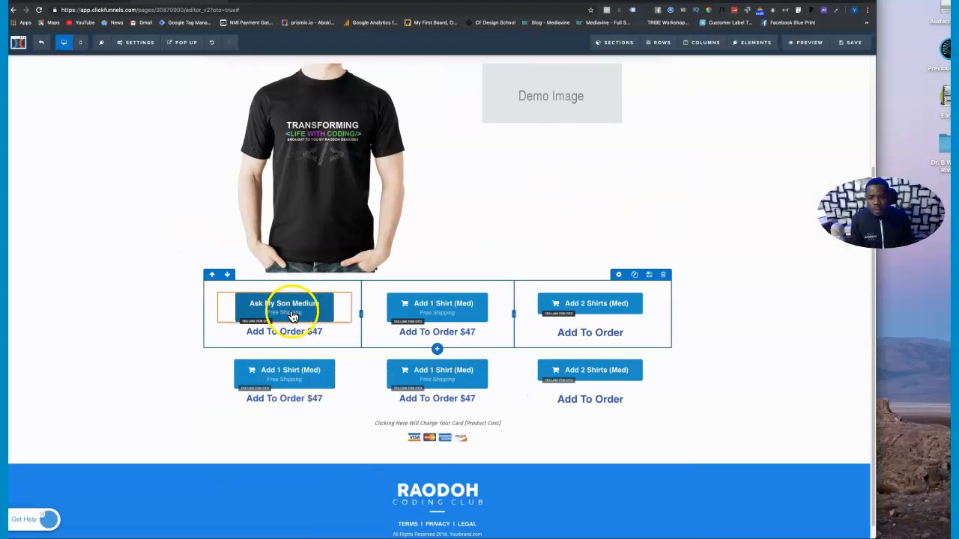
# Set the upper middle button's action to 1-click upsell with the product Coder's Parent Shirt Ask my Son (Lrg)
pyautogui.click(459, 311)
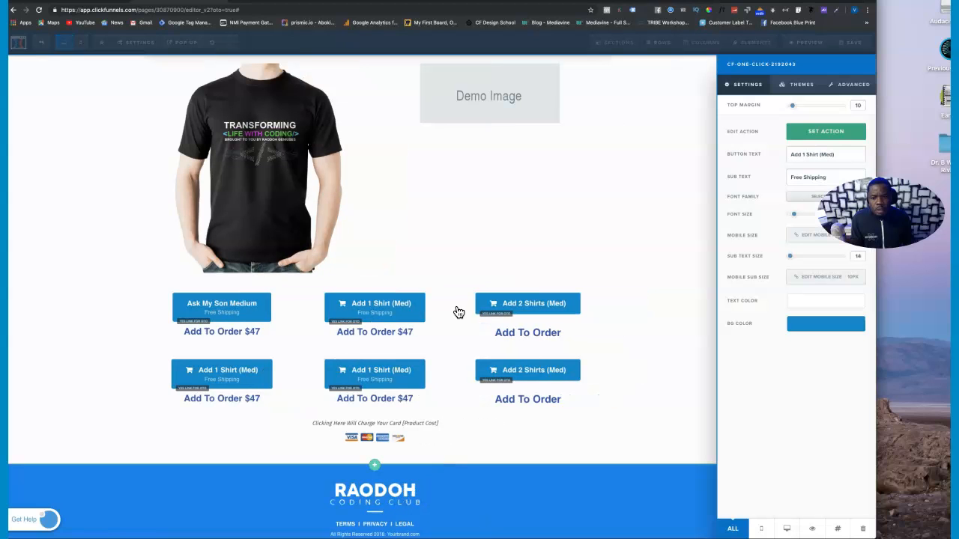
pyautogui.click(828, 135)
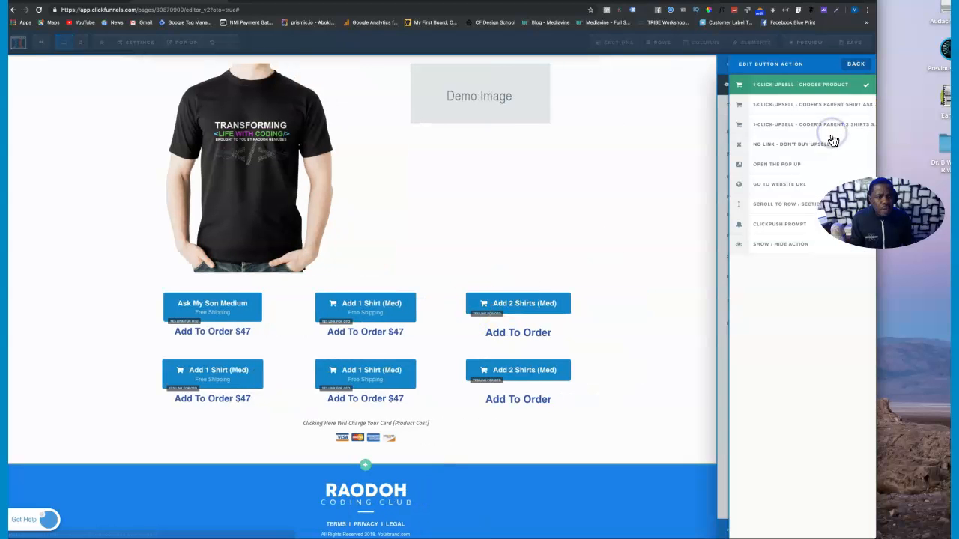
pyautogui.click(810, 90)
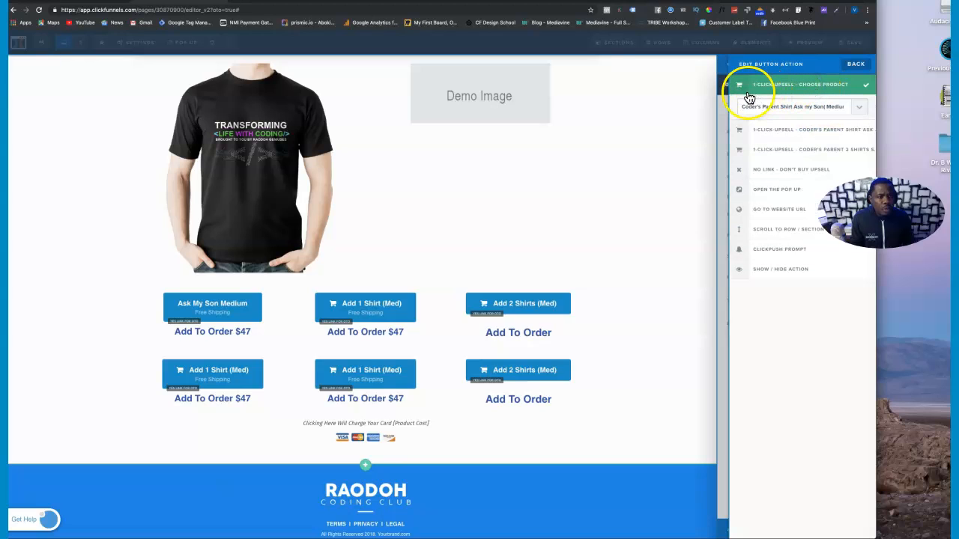
pyautogui.click(794, 135)
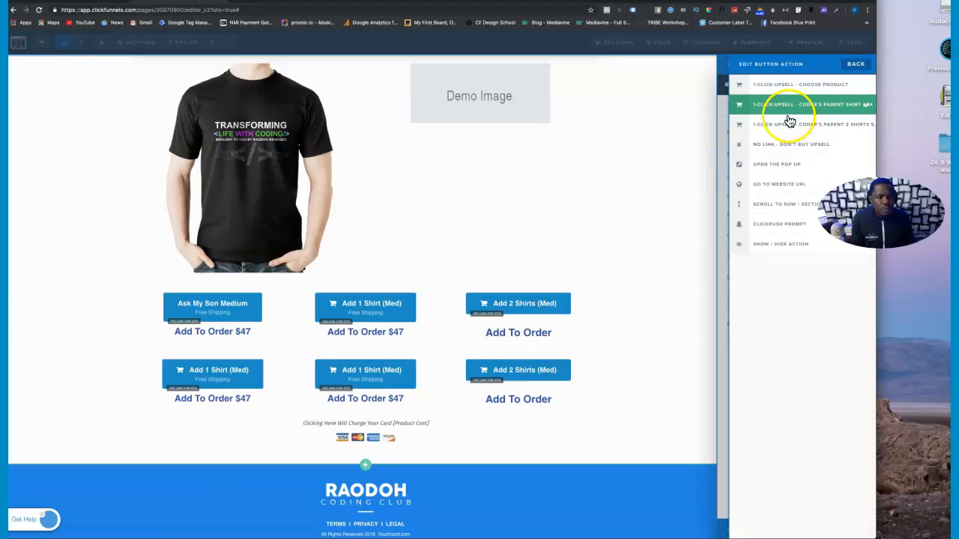
pyautogui.click(826, 103)
pyautogui.click(784, 84)
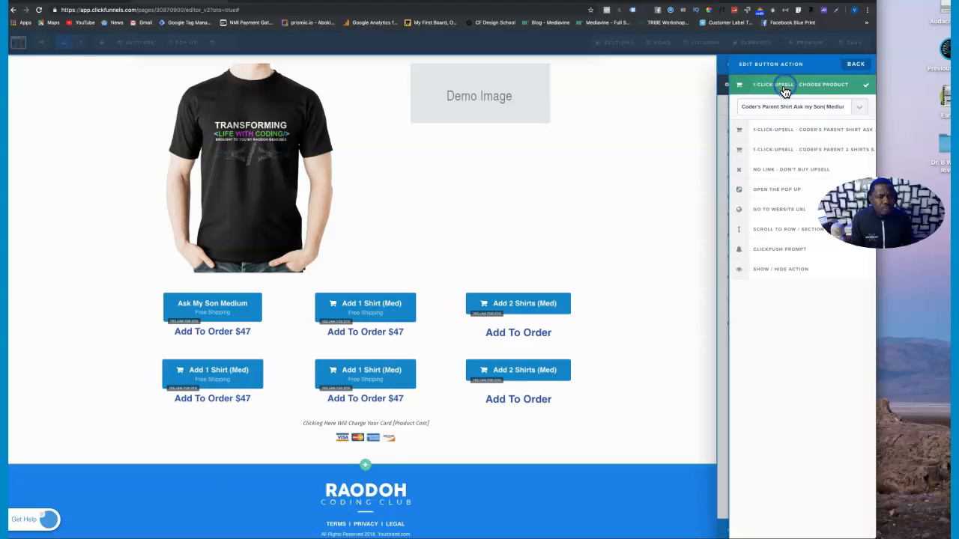
pyautogui.click(858, 108)
pyautogui.click(828, 116)
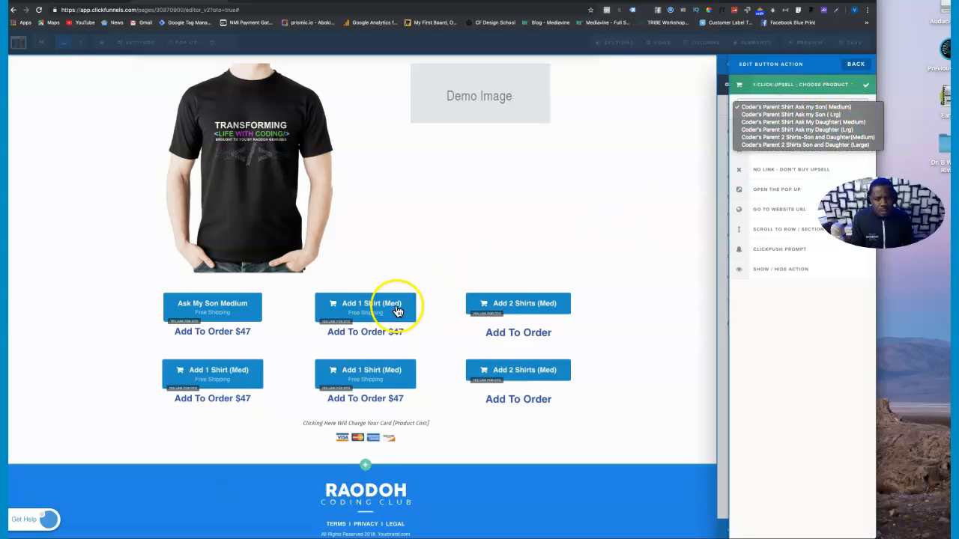
pyautogui.click(820, 120)
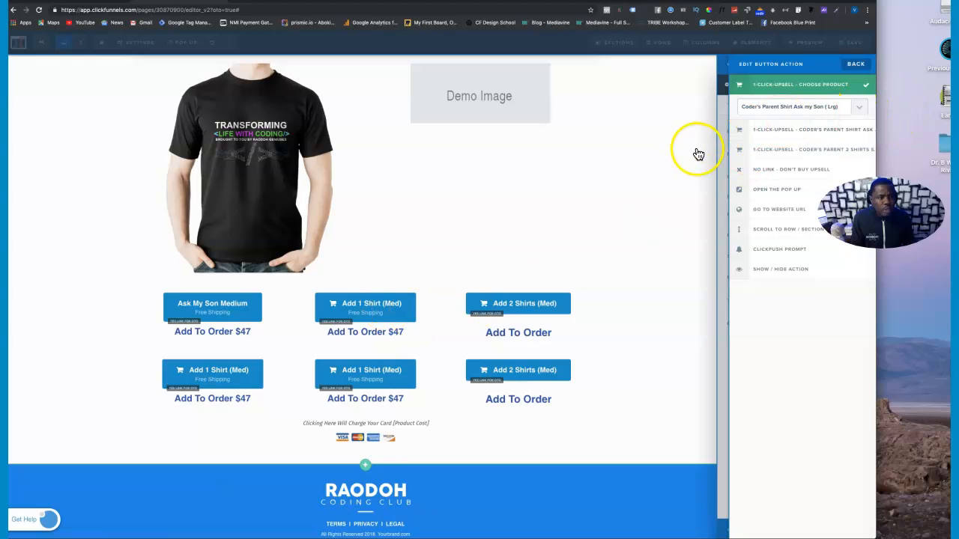
pyautogui.click(657, 229)
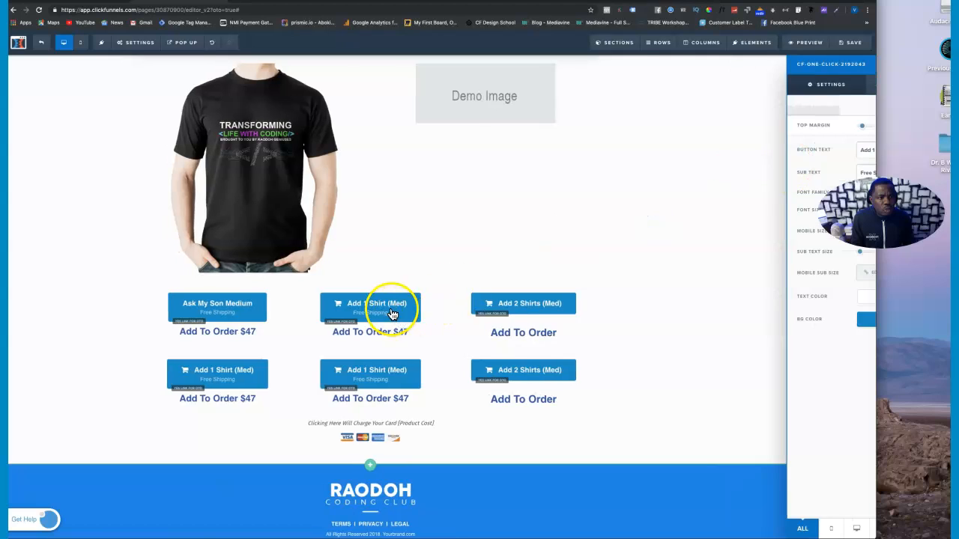
# Change the upper middle button's text to "Ask My Son Large (Med)"
pyautogui.click(392, 309)
pyautogui.click(436, 314)
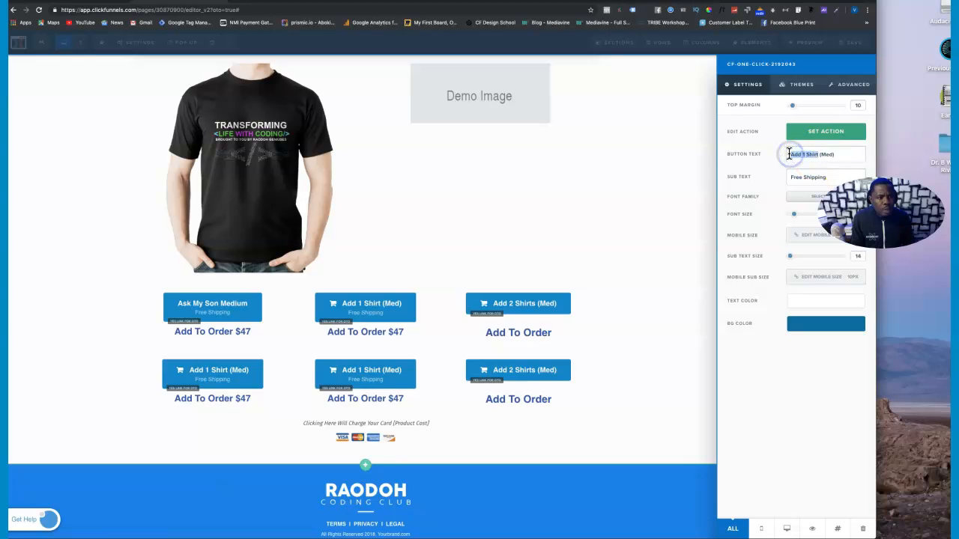
pyautogui.write('Ask My Son')
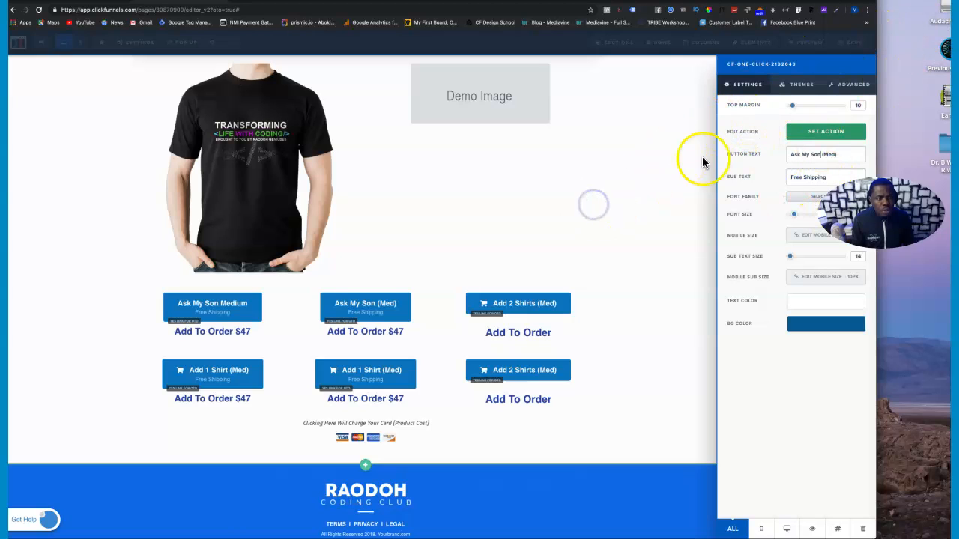
pyautogui.click(580, 153)
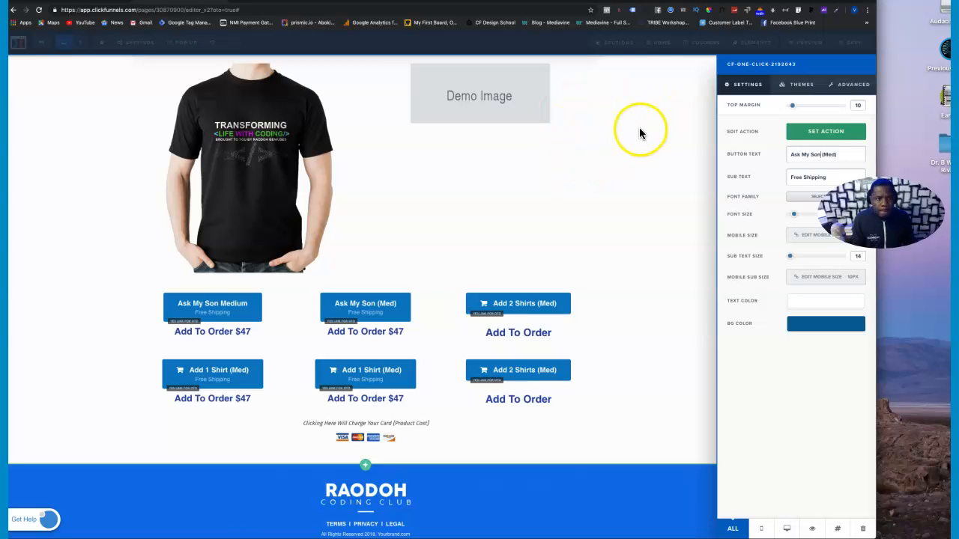
pyautogui.write('Large')
# Check which product is chosen for the upper middle button's 1-click upsell action and close its settings
pyautogui.click(826, 133)
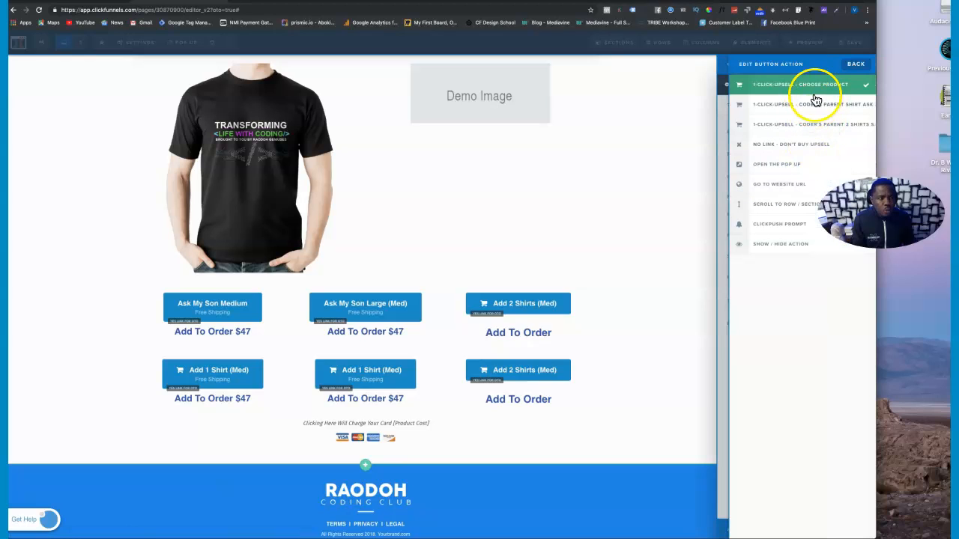
pyautogui.click(808, 89)
pyautogui.click(850, 107)
pyautogui.click(616, 154)
pyautogui.click(481, 353)
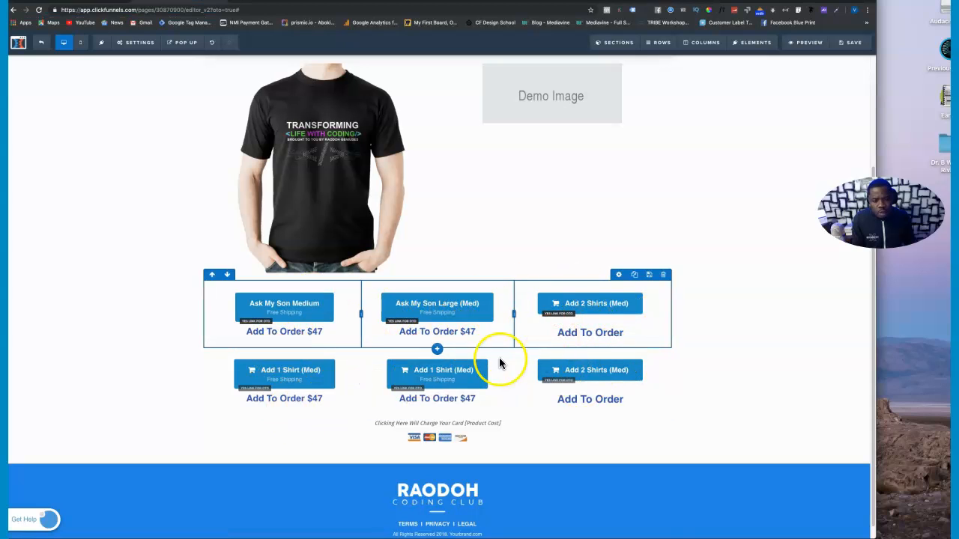
# Save the page and copy the edit link address of the product Coder's Parent Shirt Ask my Son (Medium) from the funnel's product list
pyautogui.click(854, 43)
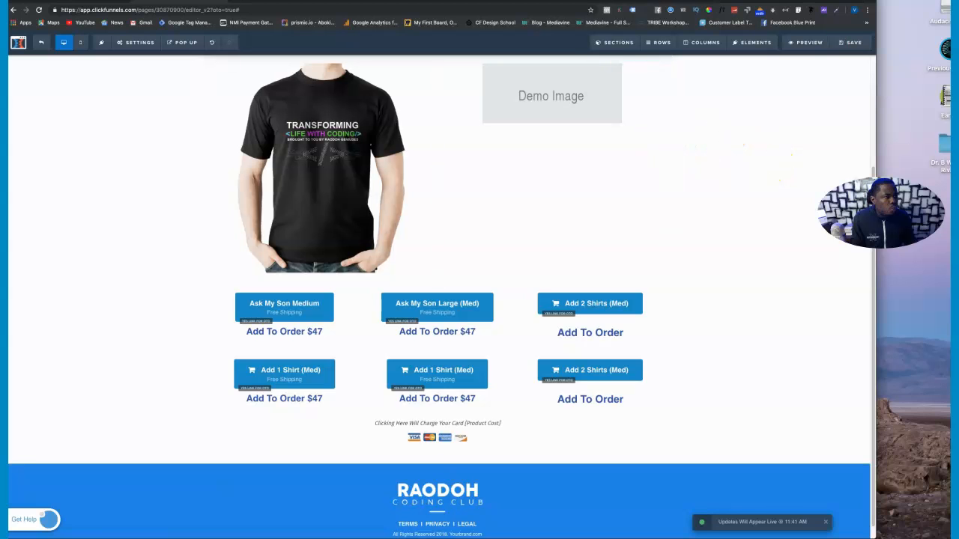
pyautogui.moveTo(771, 536); pyautogui.dragTo(330, 124)
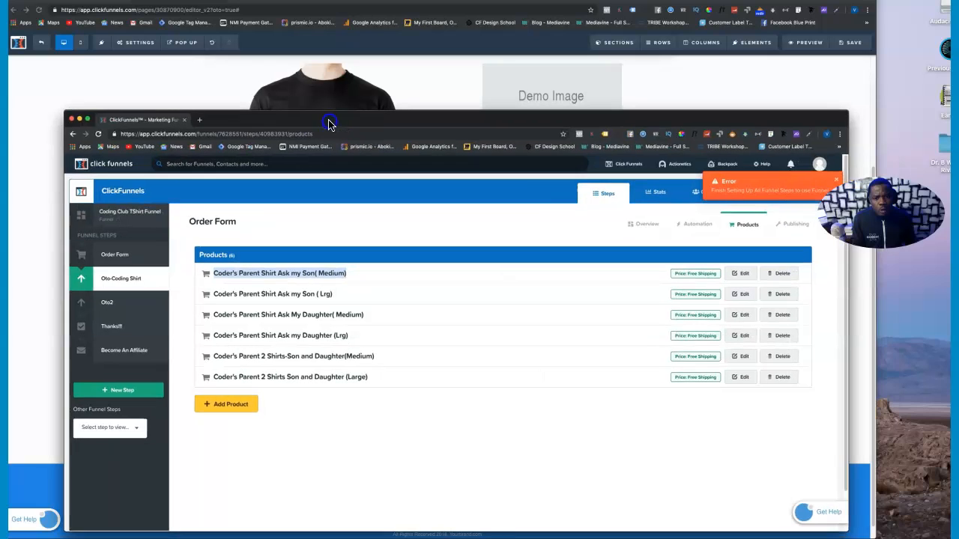
pyautogui.moveTo(895, 191); pyautogui.dragTo(882, 60)
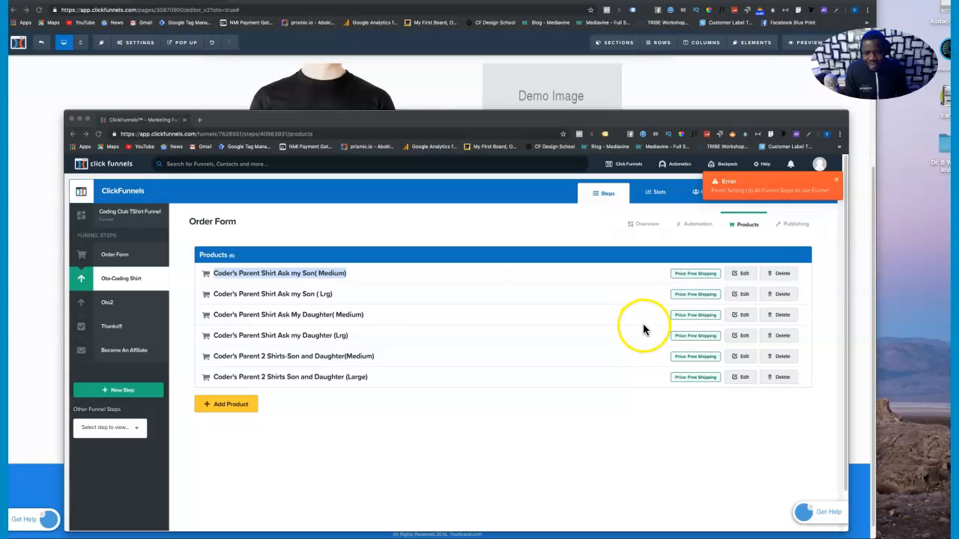
pyautogui.rightClick(744, 277)
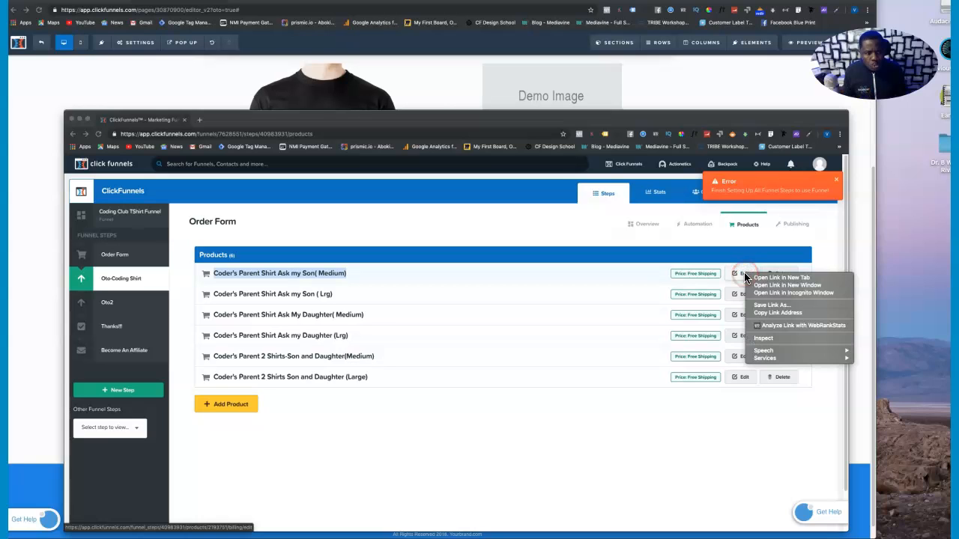
pyautogui.click(773, 315)
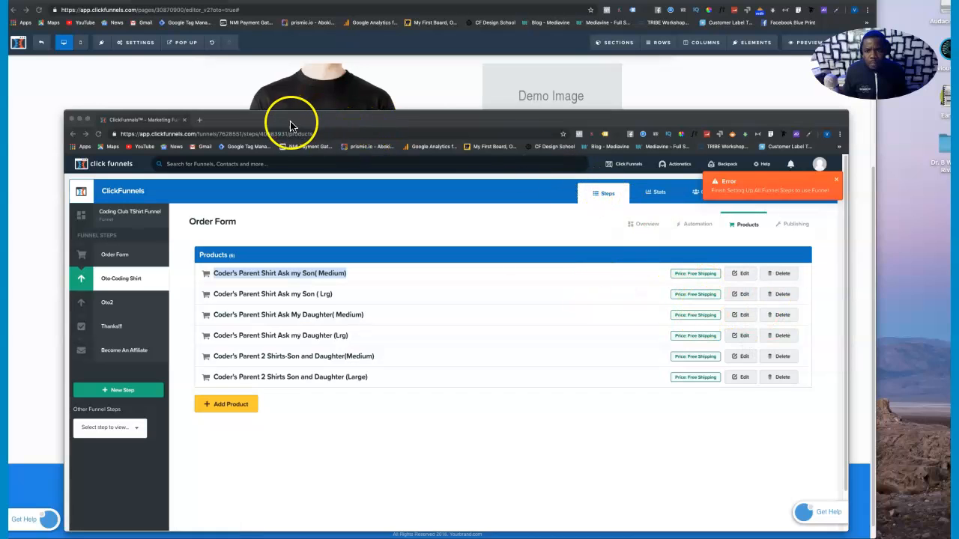
# Paste the copied link into a new browser tab, copy its product ID 2193751, and return to the page editor
pyautogui.click(199, 120)
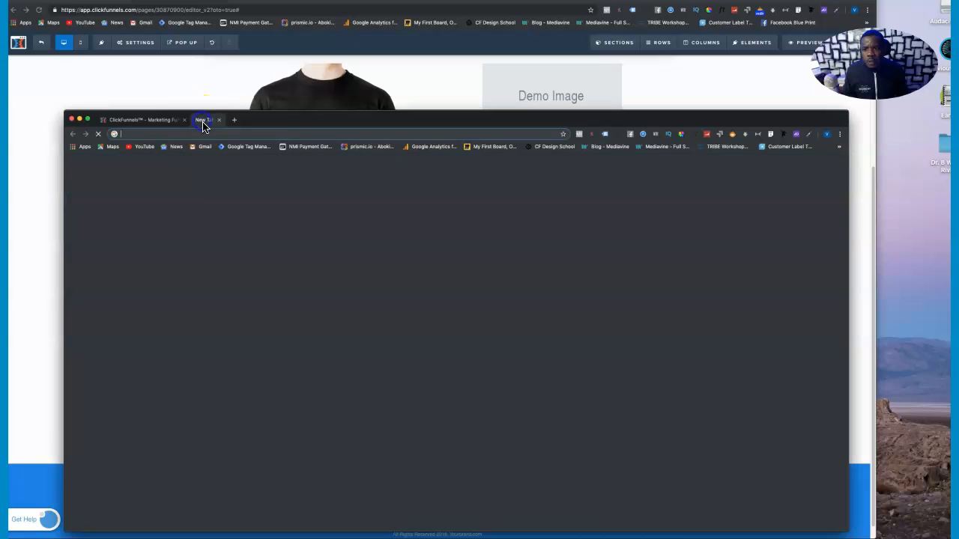
pyautogui.click(245, 133)
pyautogui.write('https://app.clickfunnels.com/funnel_steps/40983931/products/2193751/billing/edit')
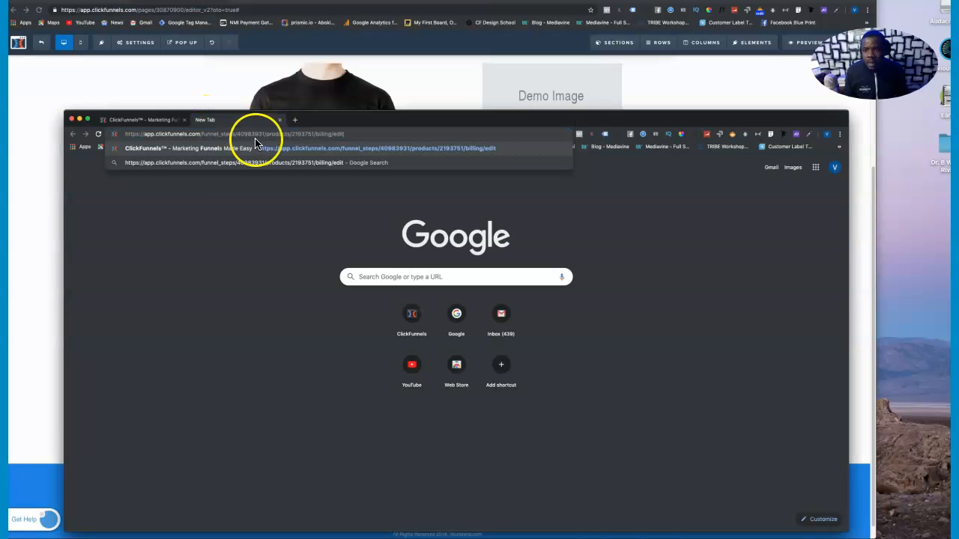
pyautogui.rightClick(306, 135)
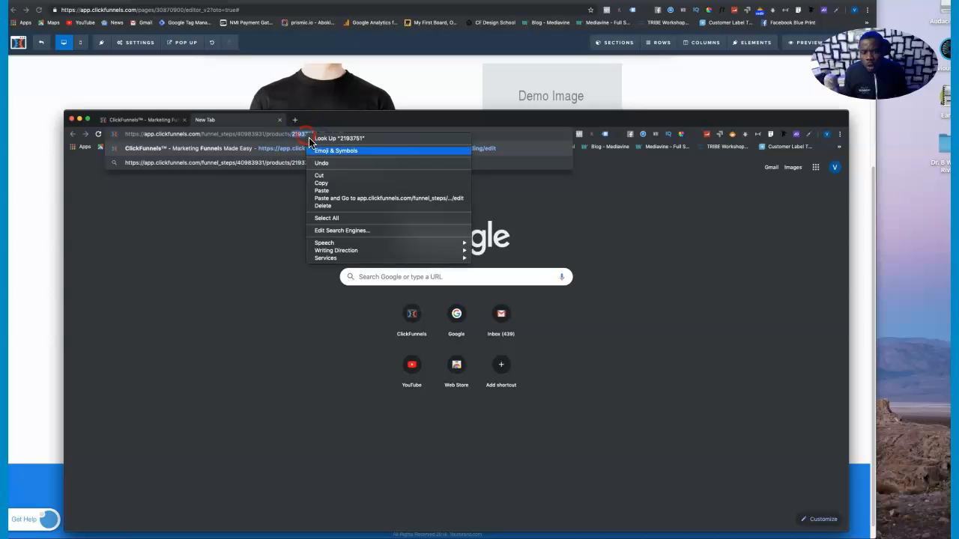
pyautogui.click(323, 185)
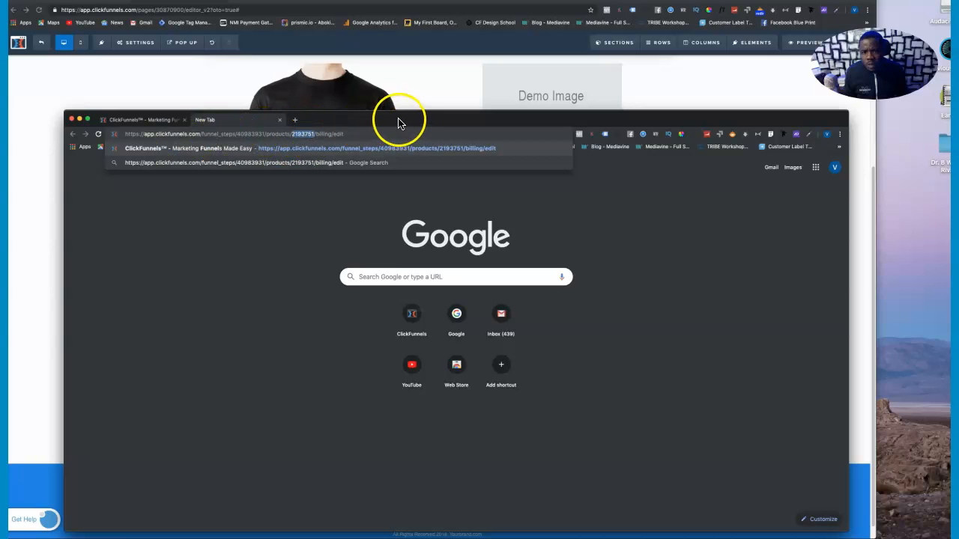
pyautogui.moveTo(398, 122); pyautogui.dragTo(958, 122)
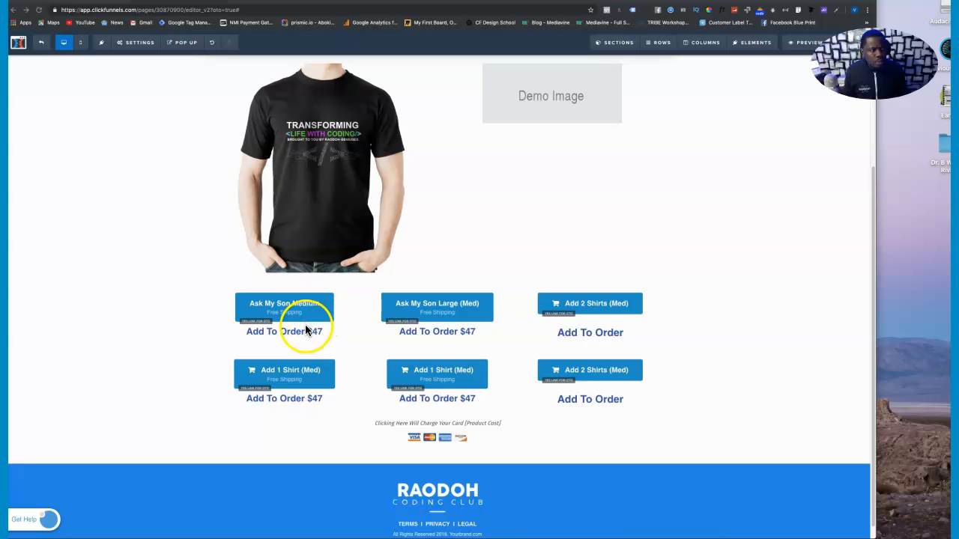
# Set the CSS title of the "Ask My Son Medium" button to cf-one-click-2193751, copying the full title before updating
pyautogui.moveTo(330, 296)
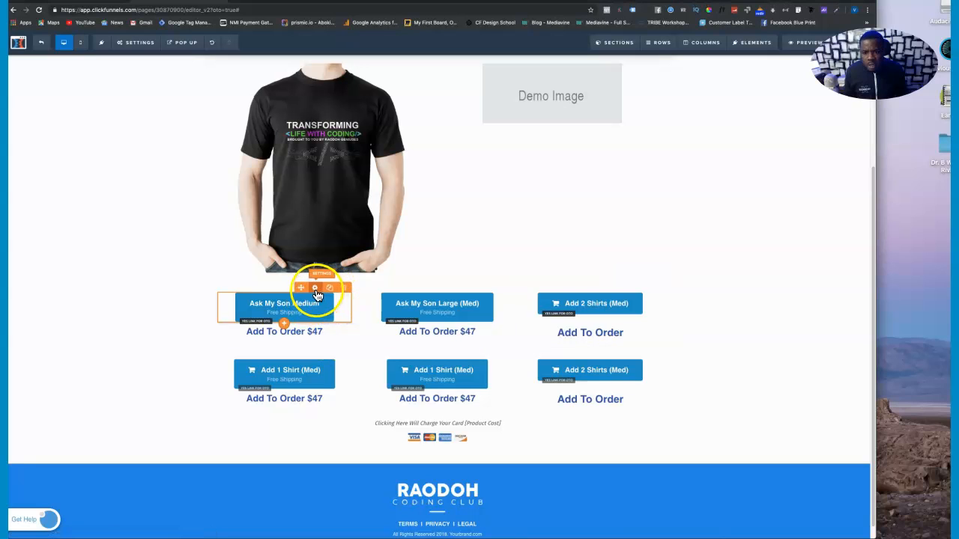
pyautogui.click(314, 302)
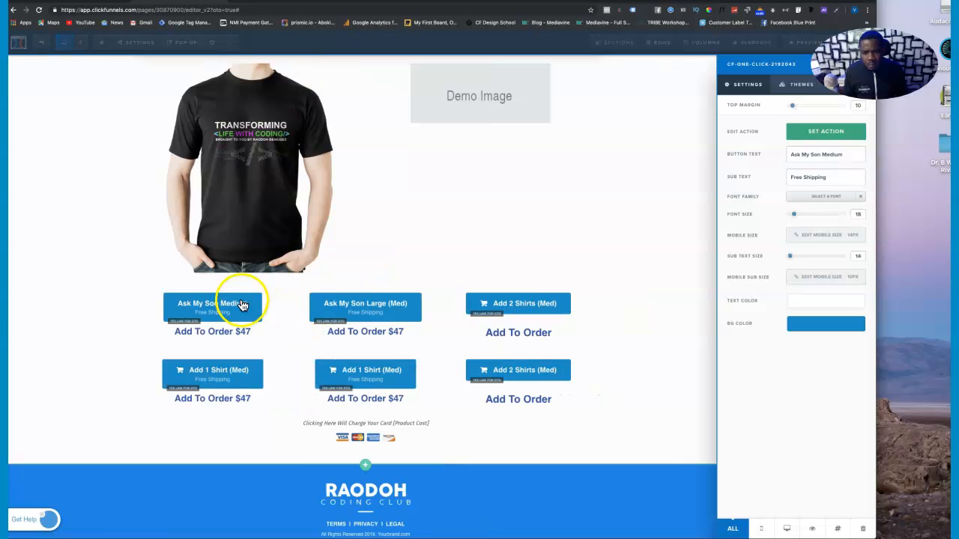
pyautogui.click(838, 530)
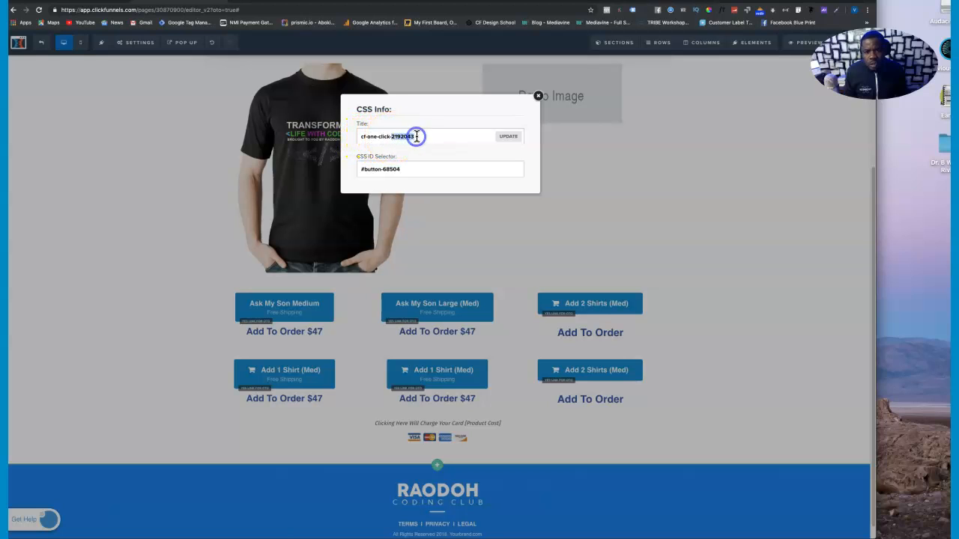
pyautogui.press('super+v')
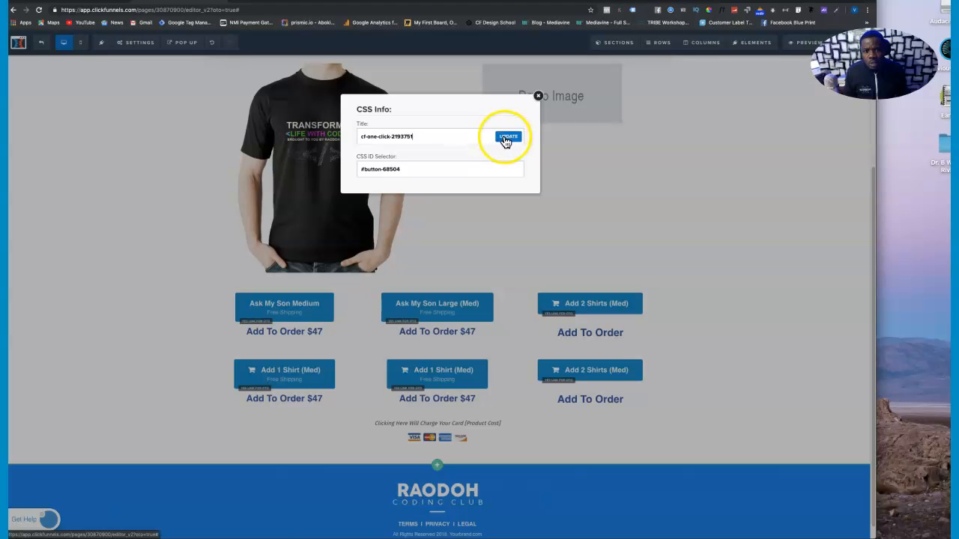
pyautogui.moveTo(413, 134); pyautogui.dragTo(373, 135)
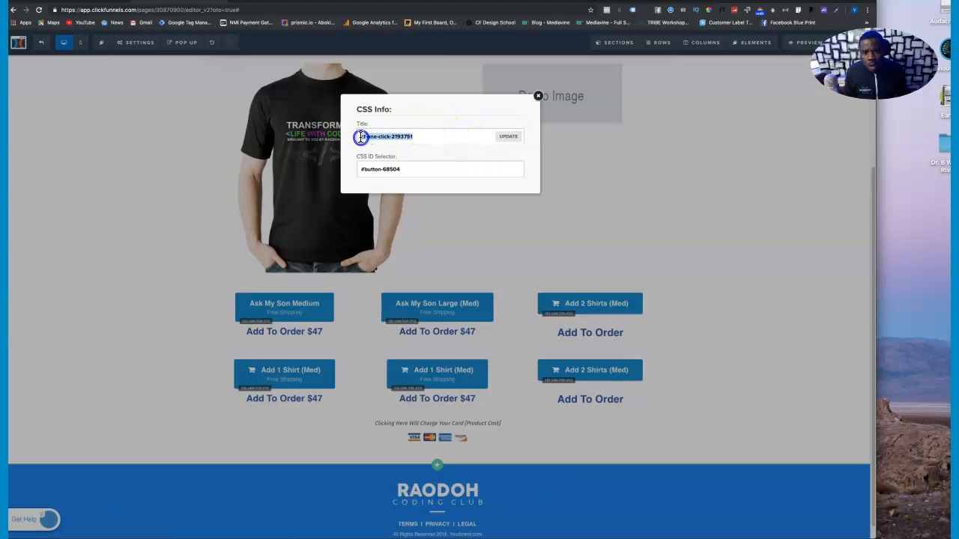
pyautogui.rightClick(363, 137)
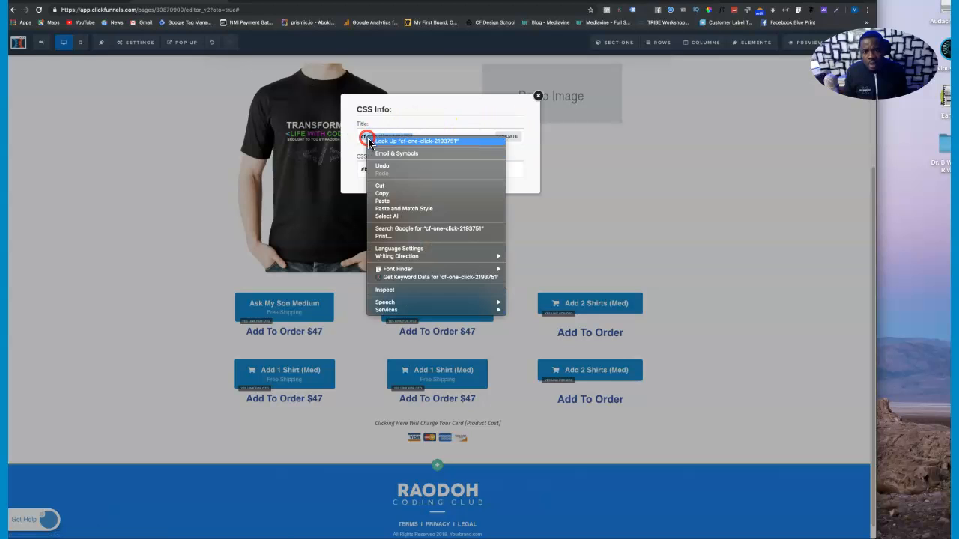
pyautogui.click(390, 193)
pyautogui.click(509, 136)
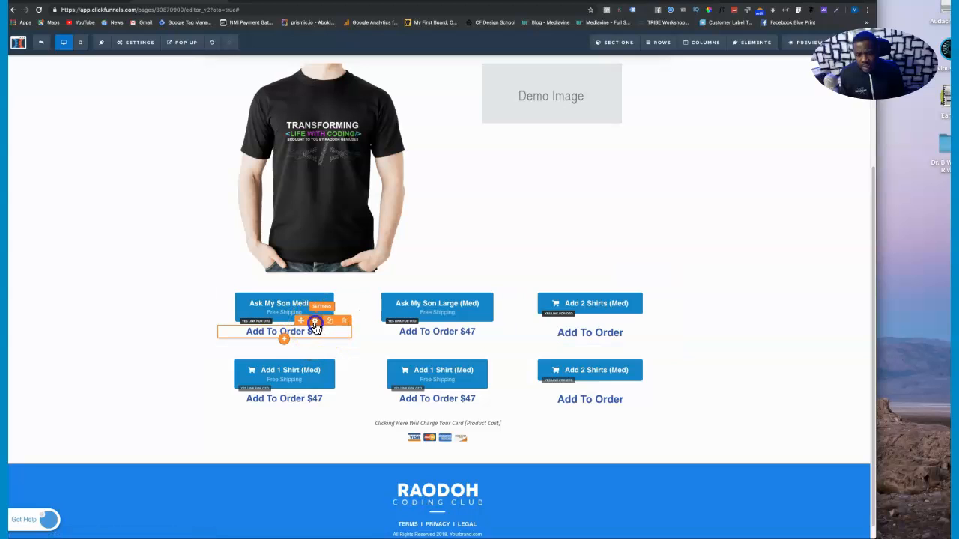
# Set the CSS title of the "Add To Order $47" headline under "Ask My Son Medium" to cf-one-click-2193751 and save the page
pyautogui.click(314, 332)
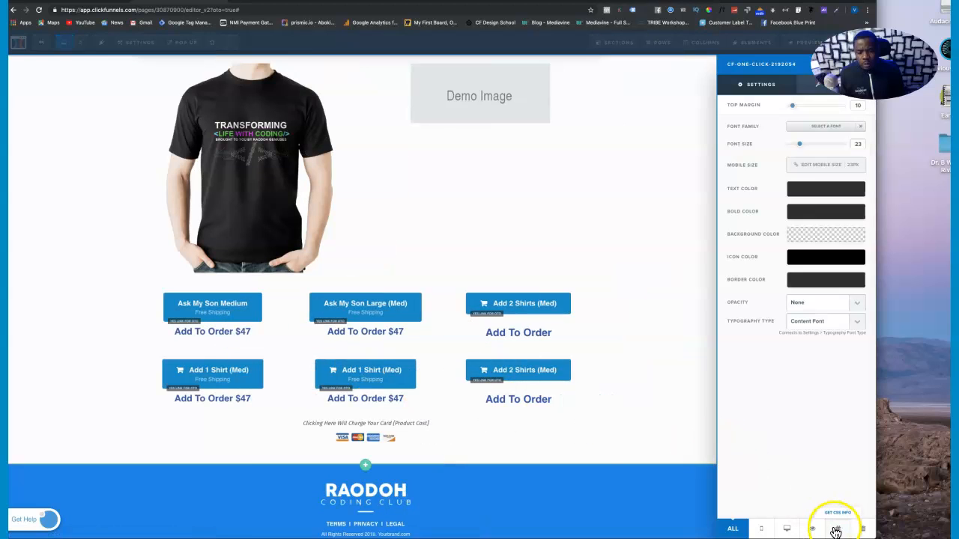
pyautogui.click(837, 529)
pyautogui.moveTo(417, 135); pyautogui.dragTo(371, 135)
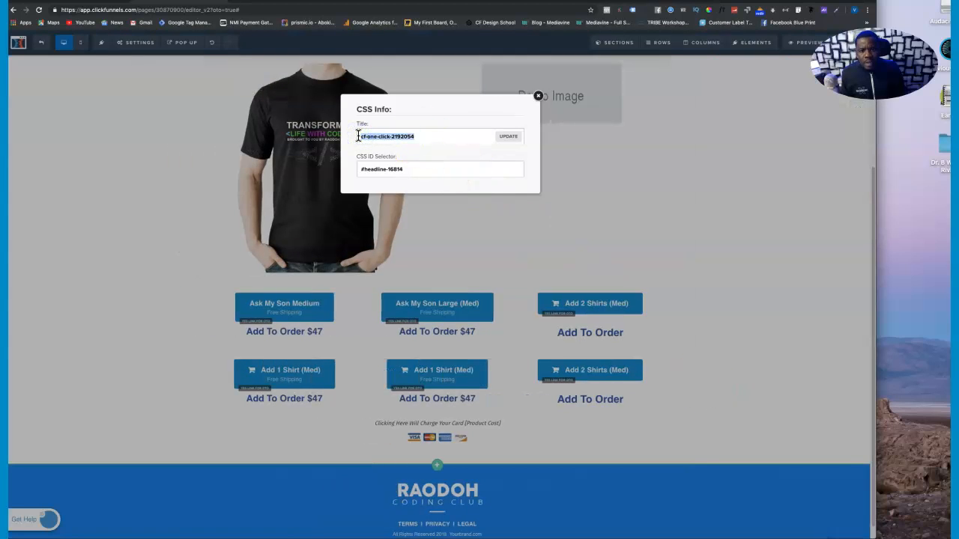
pyautogui.press('super+v')
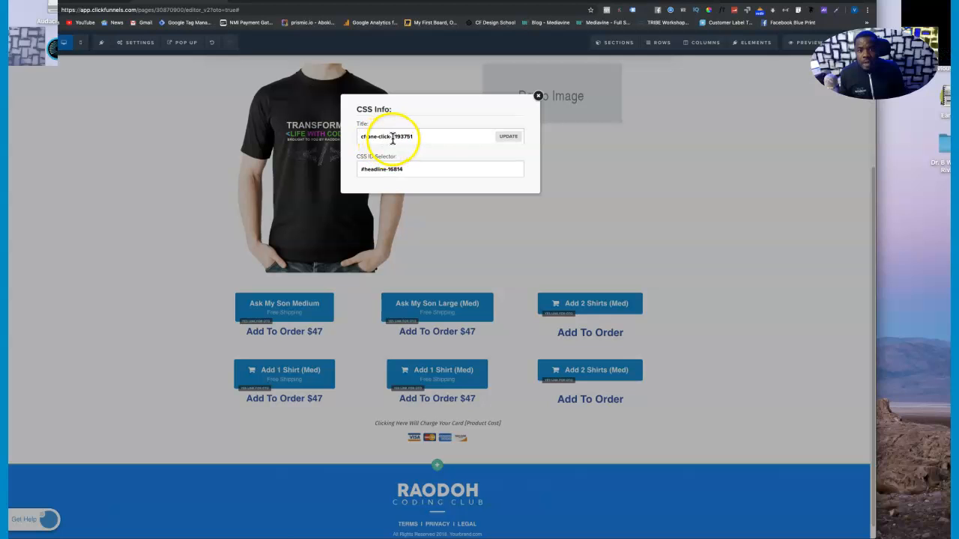
pyautogui.click(511, 138)
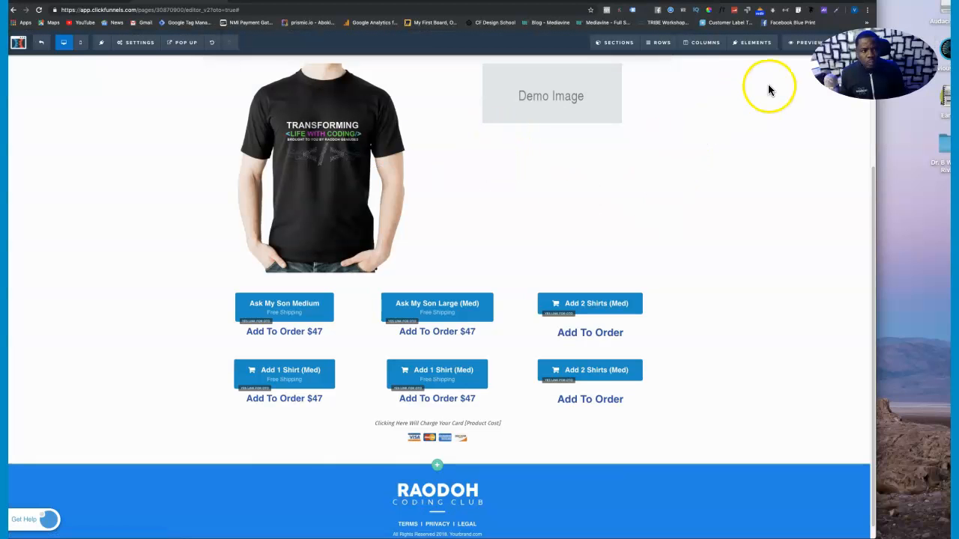
pyautogui.click(858, 48)
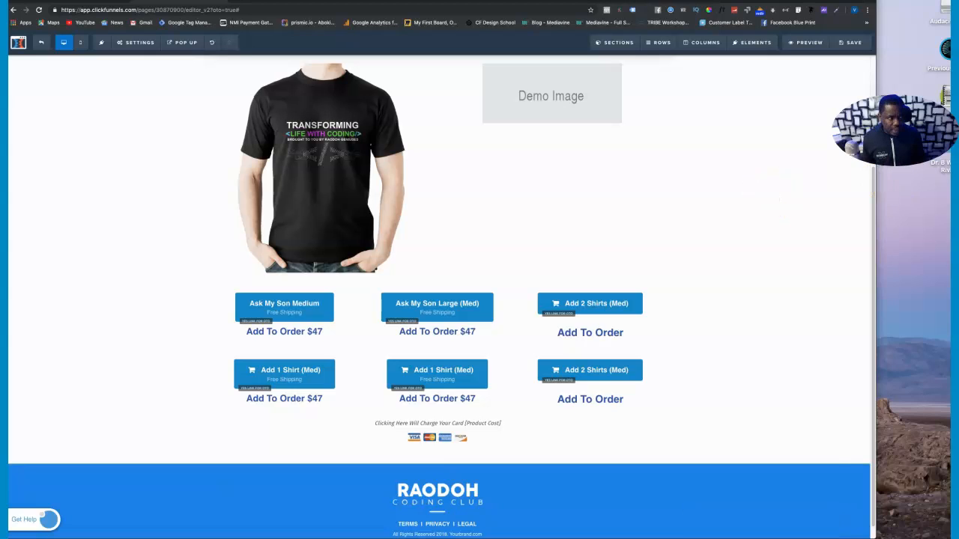
# Copy the edit link address of the product Coder's Parent Shirt Ask my Son (Lrg) from the funnel's product list
pyautogui.moveTo(757, 164); pyautogui.dragTo(436, 125)
pyautogui.moveTo(689, 122); pyautogui.dragTo(471, 97)
pyautogui.rightClick(786, 275)
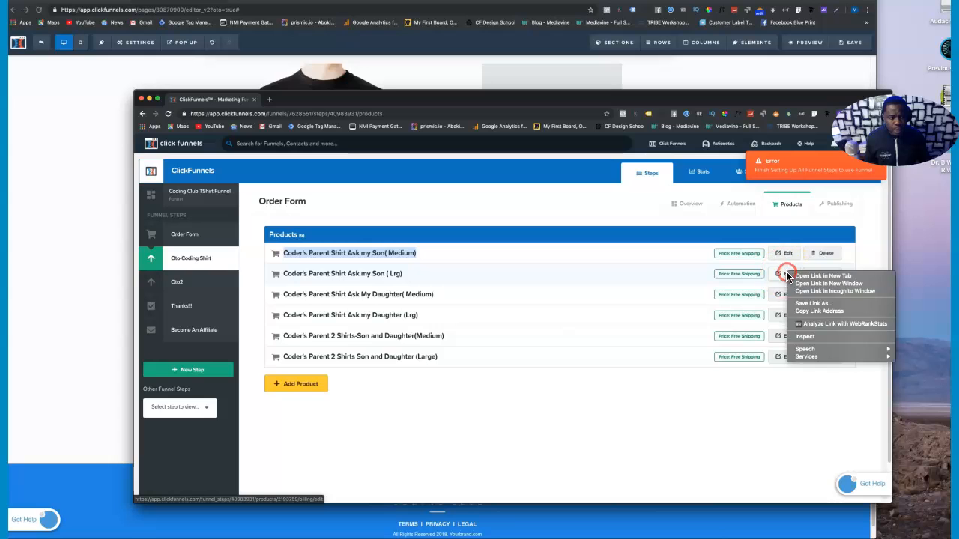
pyautogui.click(817, 284)
pyautogui.click(819, 309)
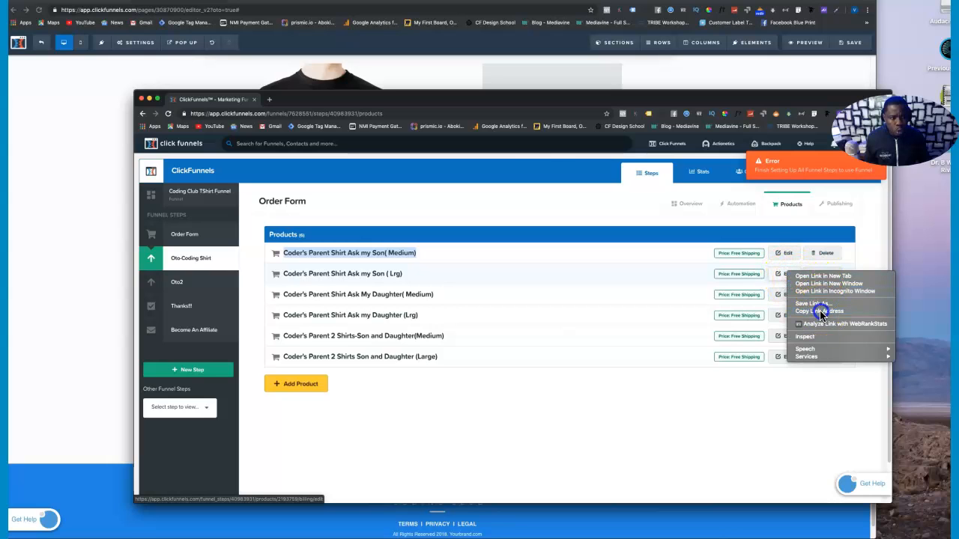
# Paste the copied link into a new browser tab, copy its product ID 2193759, and return to the page editor
pyautogui.click(271, 101)
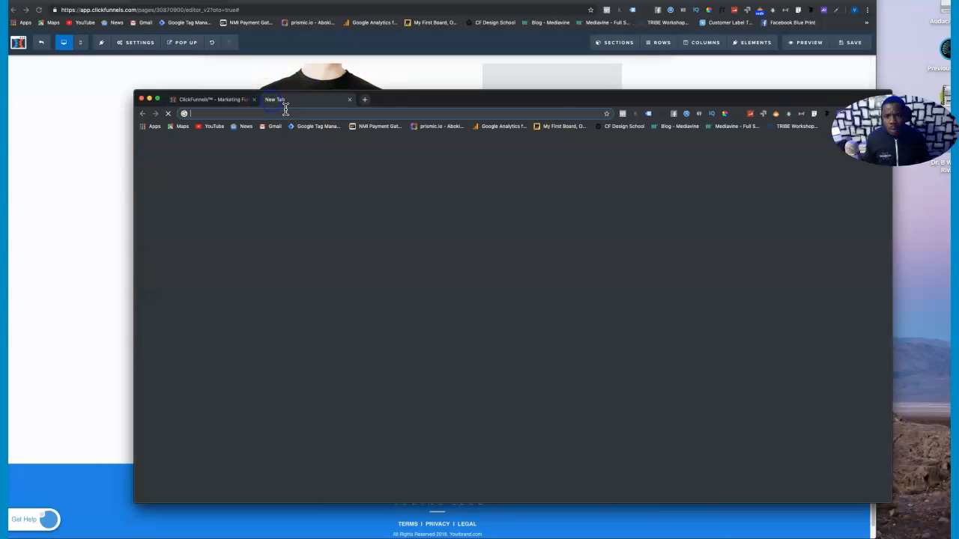
pyautogui.press('super+v')
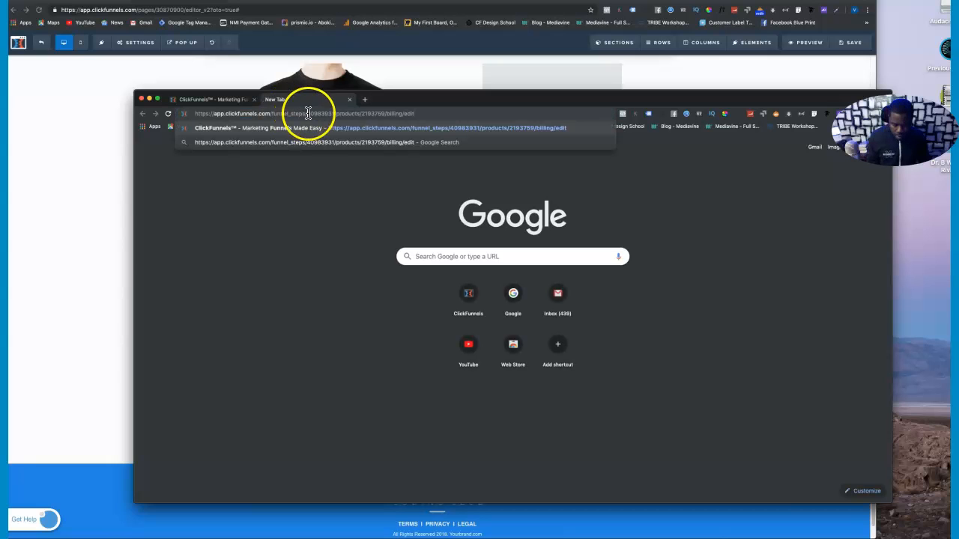
pyautogui.rightClick(363, 113)
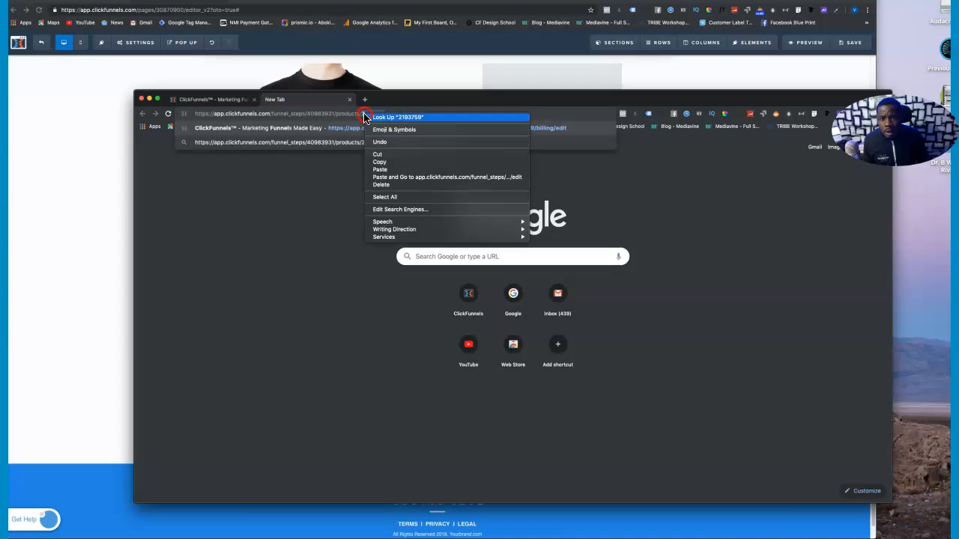
pyautogui.click(390, 161)
pyautogui.moveTo(528, 99); pyautogui.dragTo(958, 179)
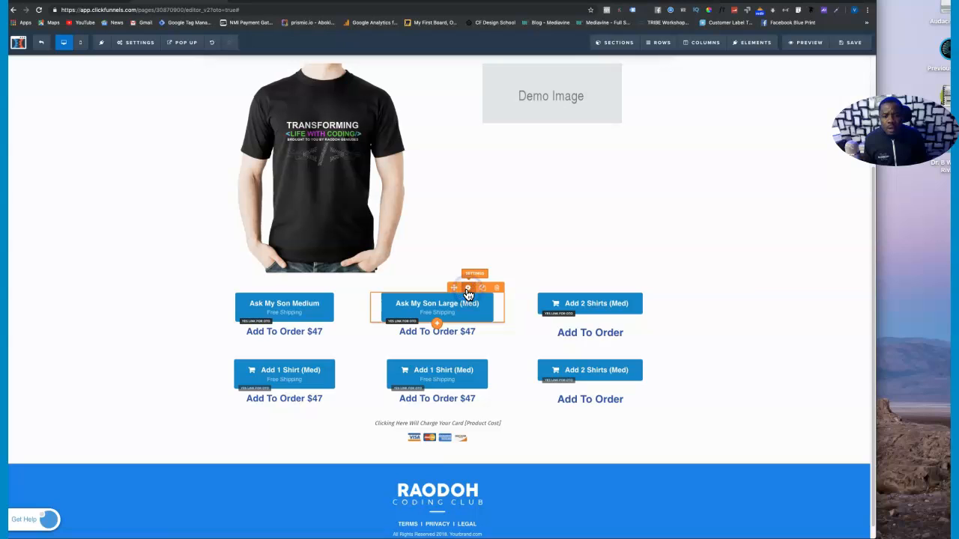
# Set the CSS title of the "Ask My Son Large (Med)" button to cf-one-click-2193759, copying the full title before updating
pyautogui.click(467, 291)
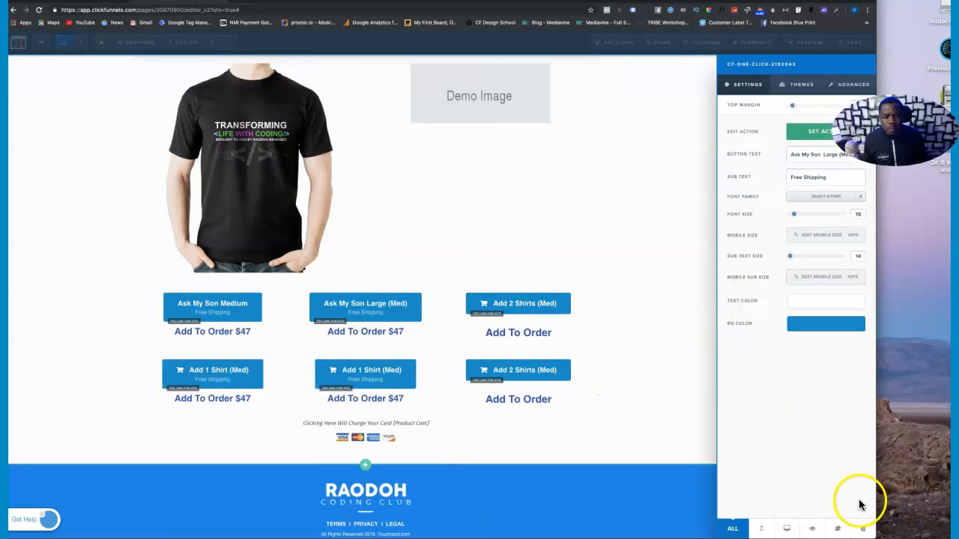
pyautogui.click(837, 529)
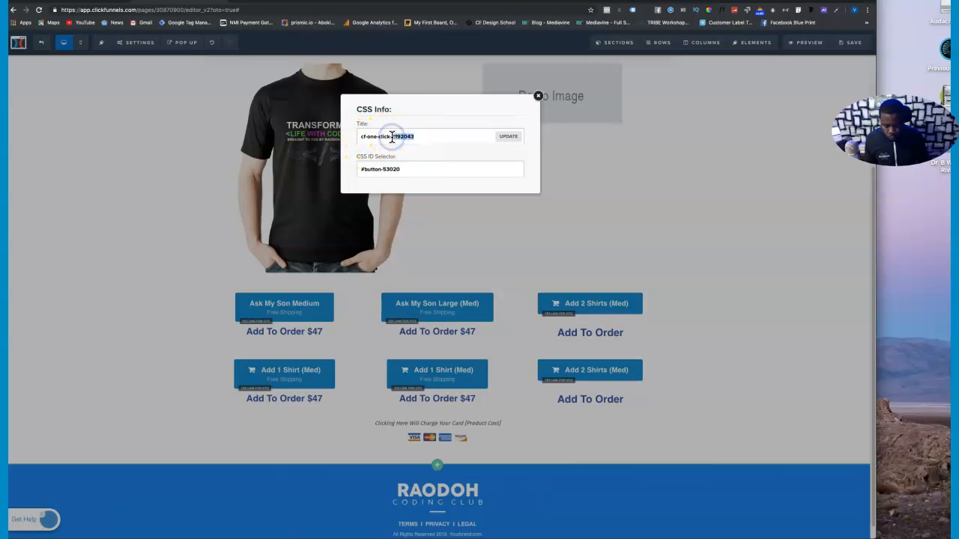
pyautogui.click(423, 137)
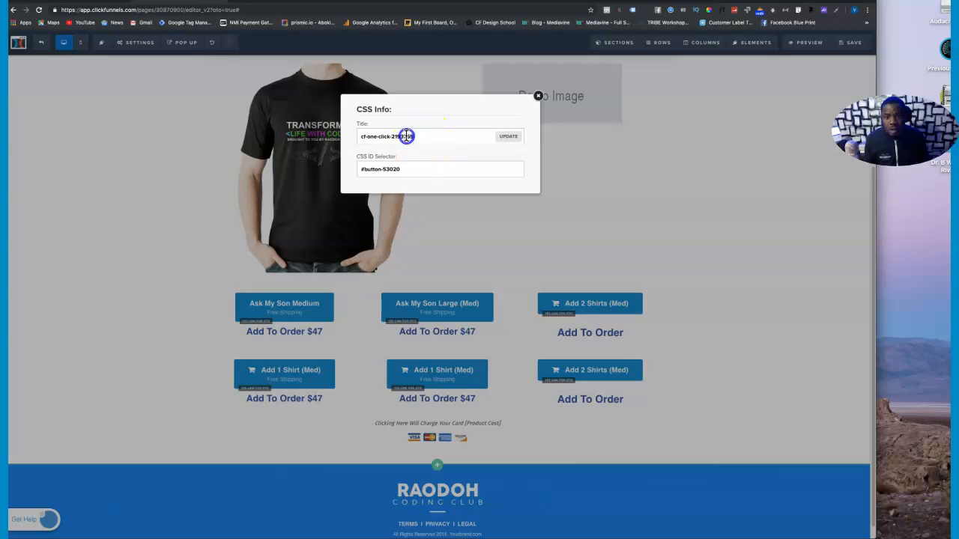
pyautogui.moveTo(406, 136); pyautogui.dragTo(362, 136)
pyautogui.rightClick(360, 136)
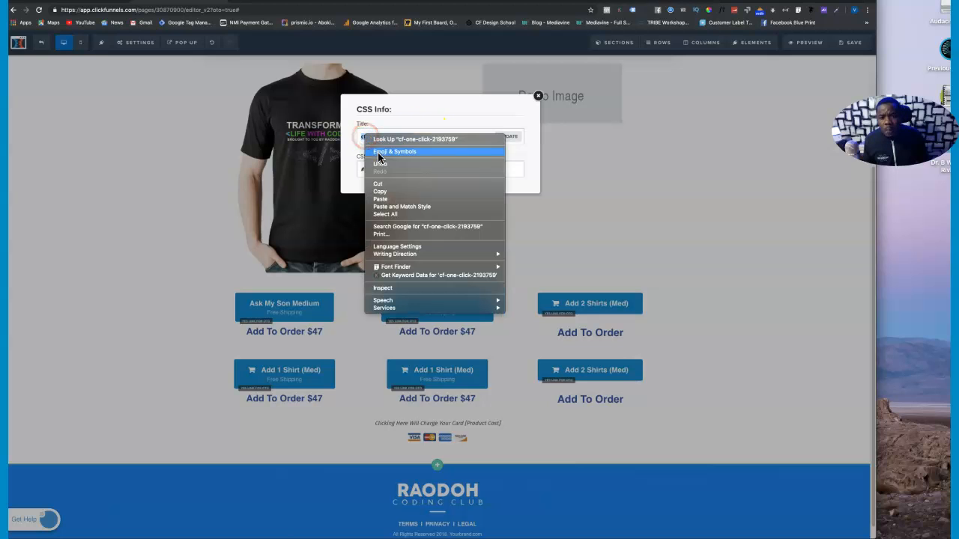
pyautogui.click(383, 191)
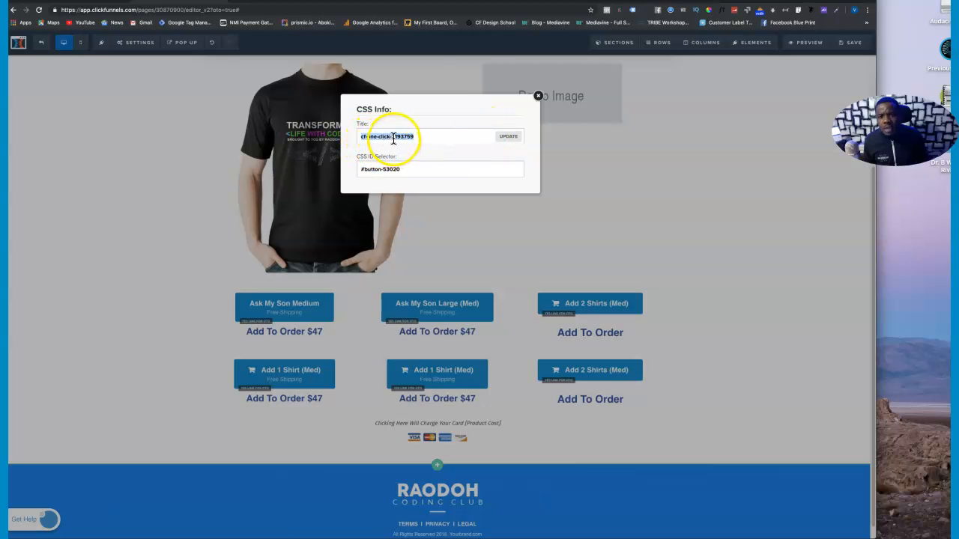
pyautogui.click(507, 140)
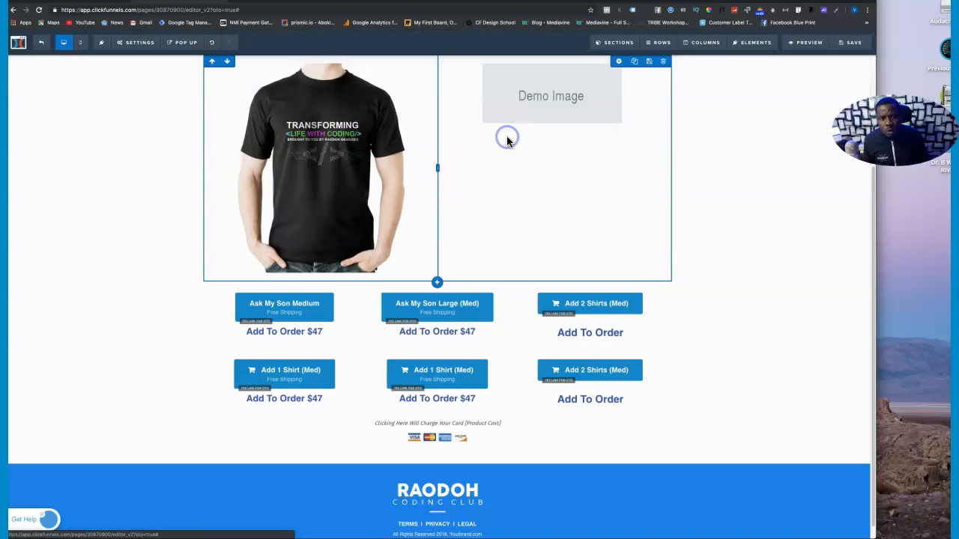
# Set the CSS title of the "Add To Order $47" headline under "Ask My Son Large (Med)" to cf-one-click-2193759 and save the page
pyautogui.click(437, 332)
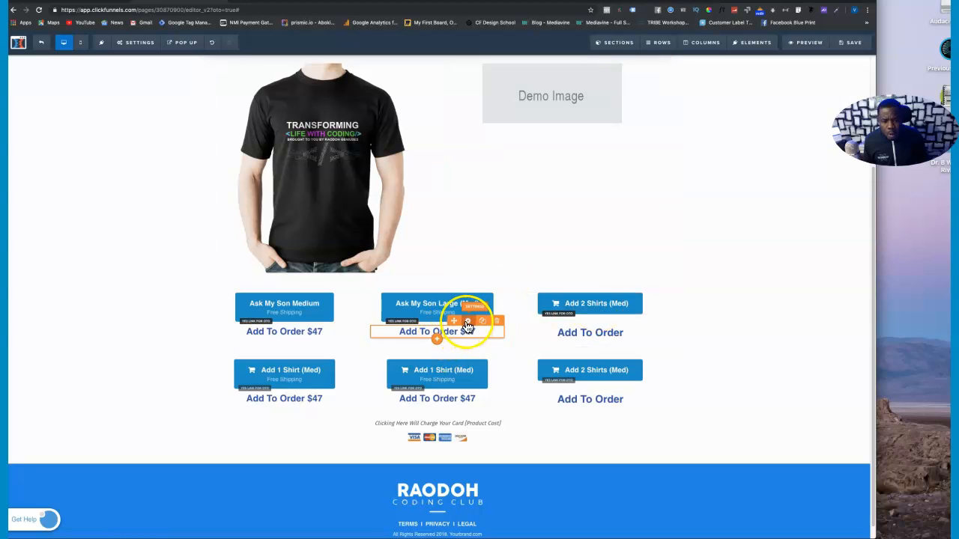
pyautogui.click(464, 340)
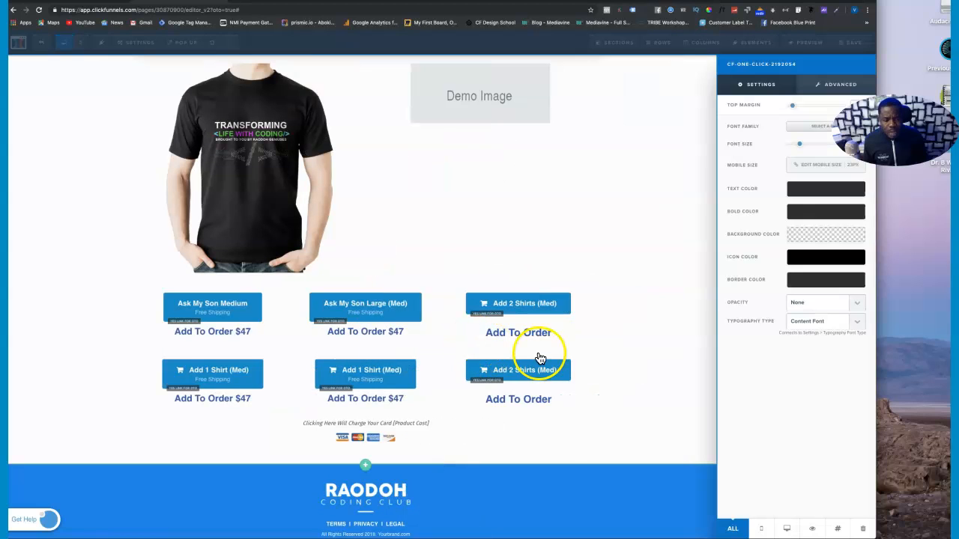
pyautogui.click(837, 529)
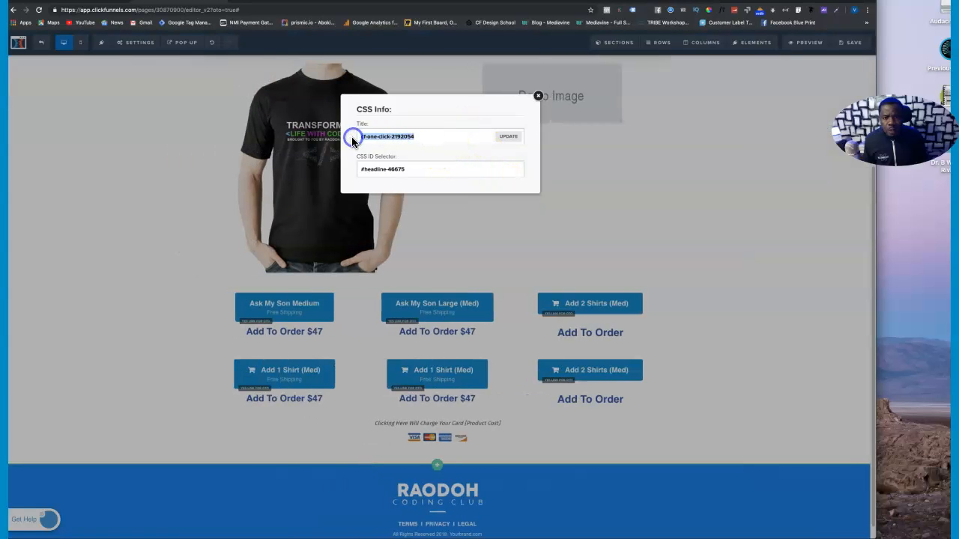
pyautogui.click(508, 136)
pyautogui.click(785, 236)
pyautogui.click(853, 45)
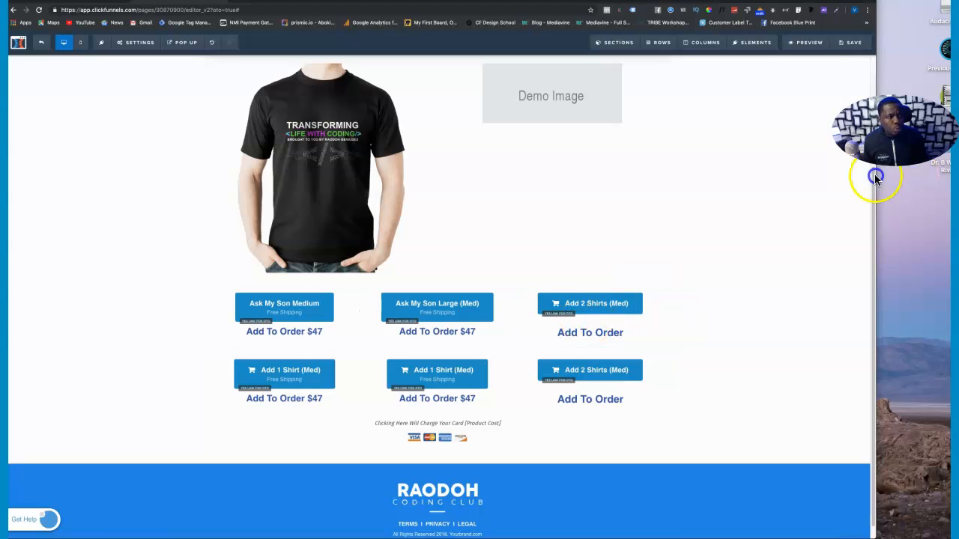
# Copy the edit link address of the product Coder's Parent Shirt Ask My Daughter (Medium) from the funnel's product list
pyautogui.moveTo(629, 171); pyautogui.dragTo(285, 143)
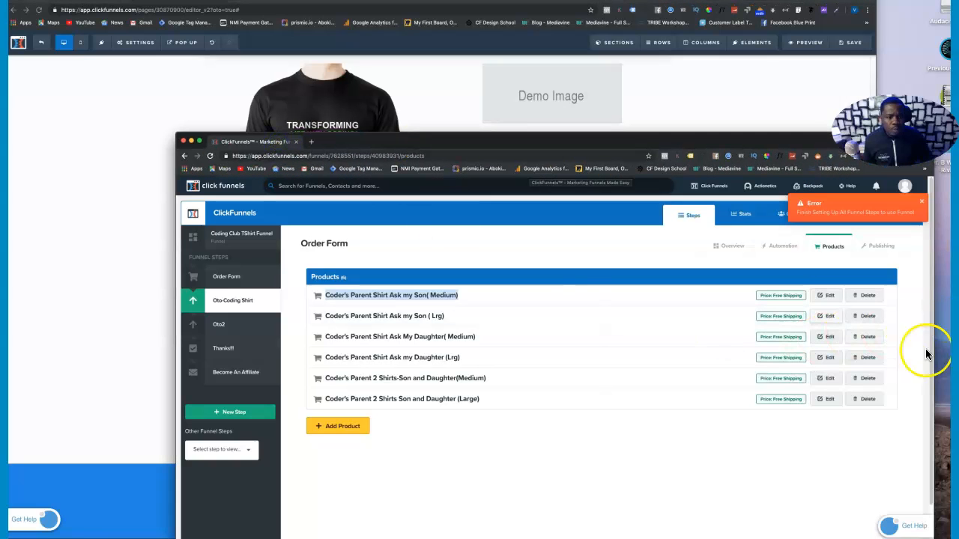
pyautogui.rightClick(830, 339)
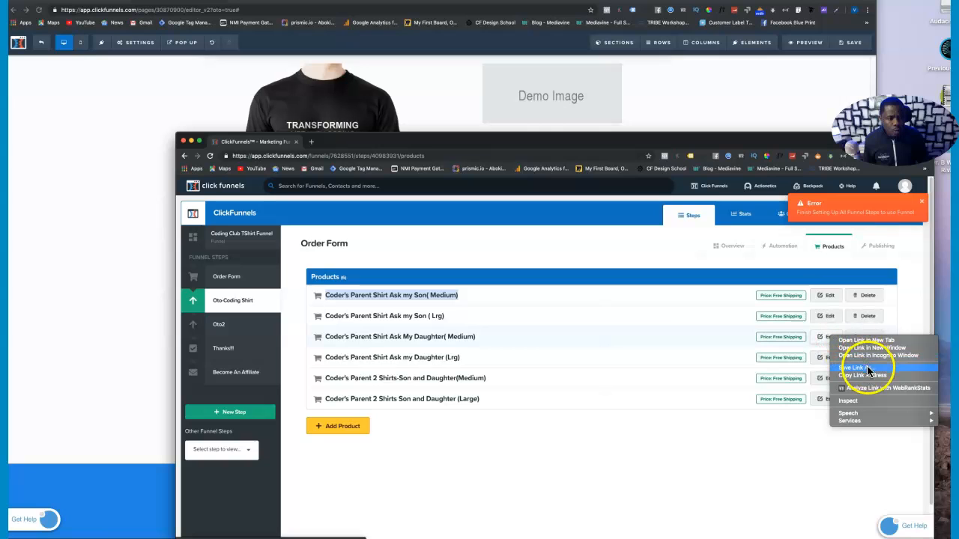
pyautogui.click(875, 377)
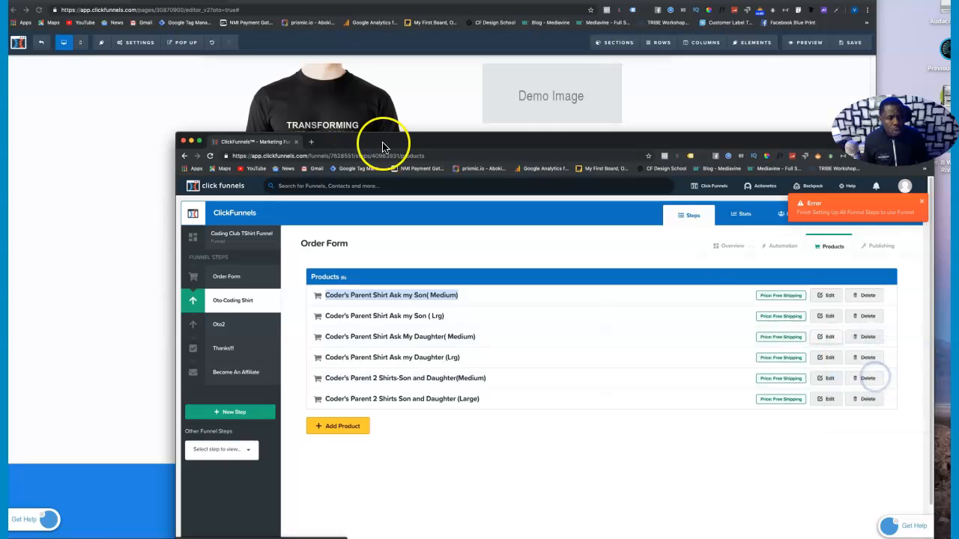
# Paste the copied link into a new browser tab, copy its product ID 2193762, and return to the page editor
pyautogui.click(313, 142)
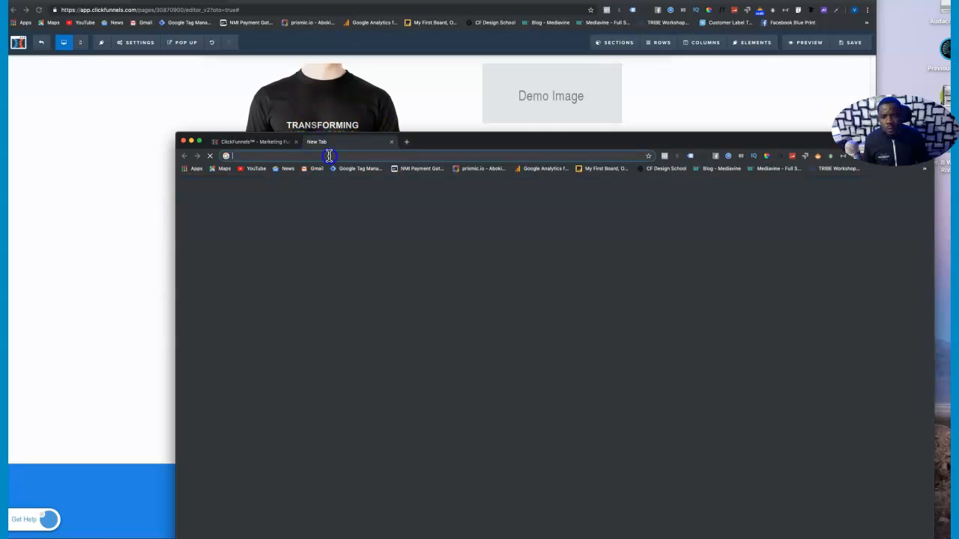
pyautogui.hotkey('ctrl', 'v')
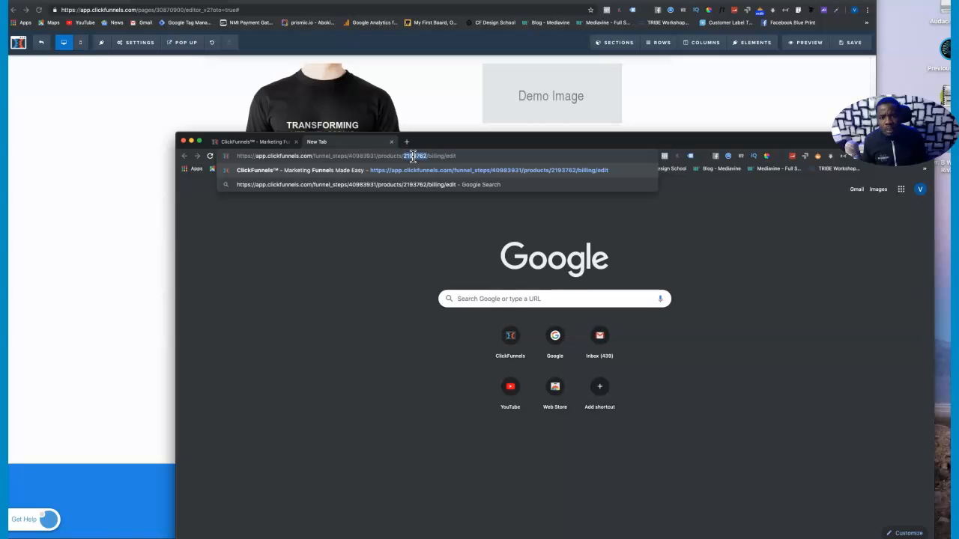
pyautogui.rightClick(413, 158)
pyautogui.click(441, 203)
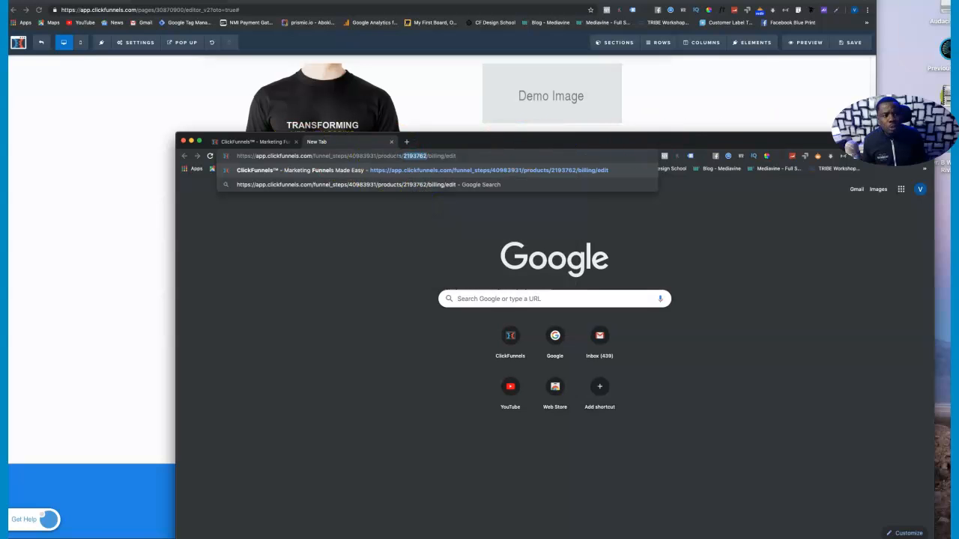
pyautogui.moveTo(657, 142); pyautogui.dragTo(958, 158)
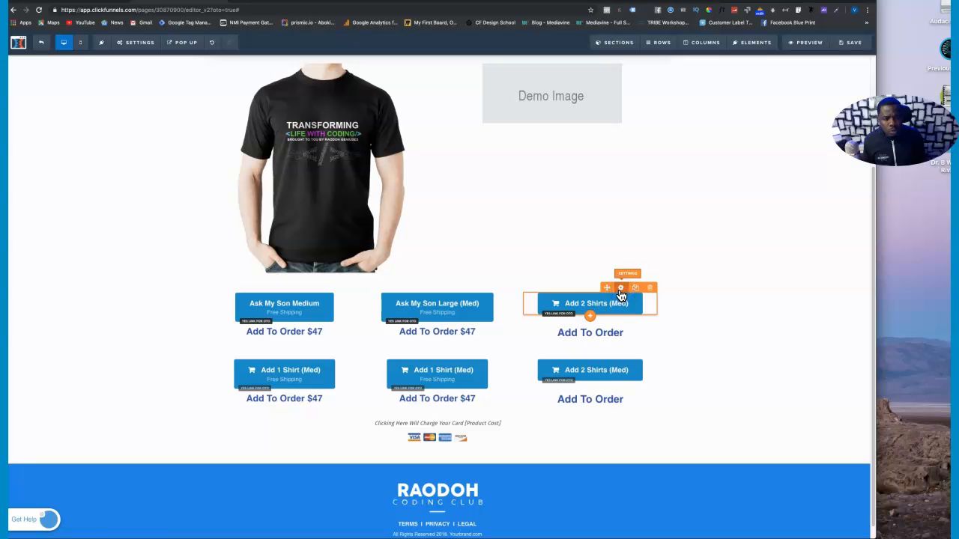
# Set the CSS title of the upper "Add 2 Shirts (Med)" button to cf-one-click-2193762
pyautogui.click(620, 292)
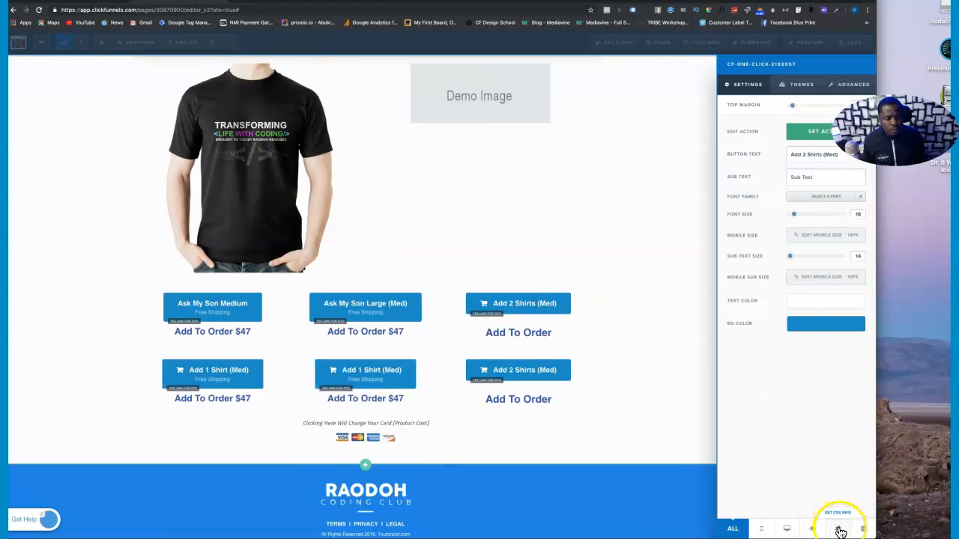
pyautogui.click(839, 530)
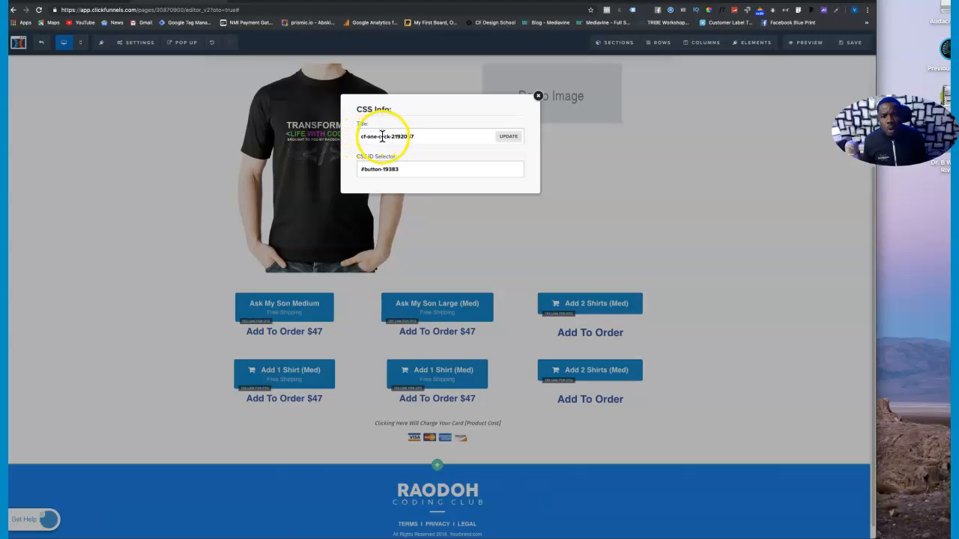
pyautogui.press('super+v')
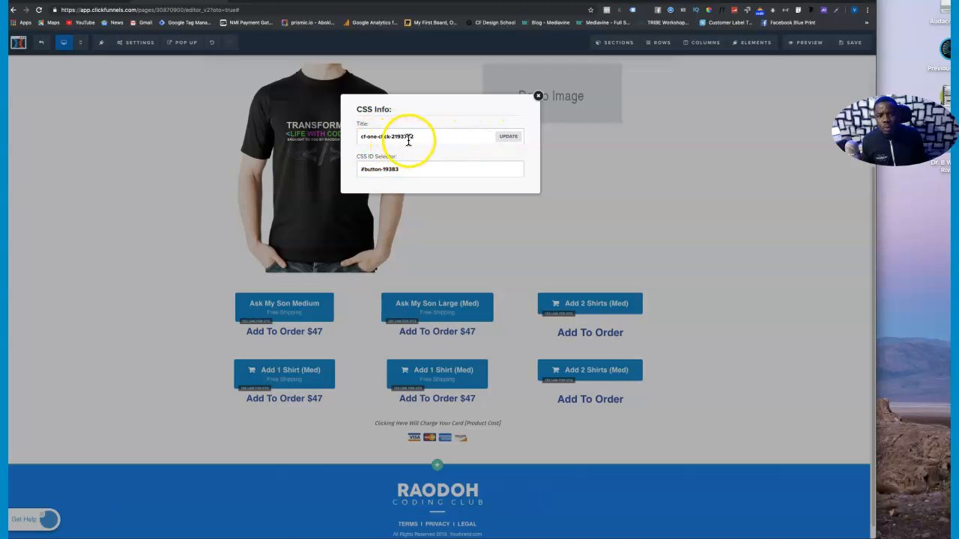
pyautogui.click(508, 138)
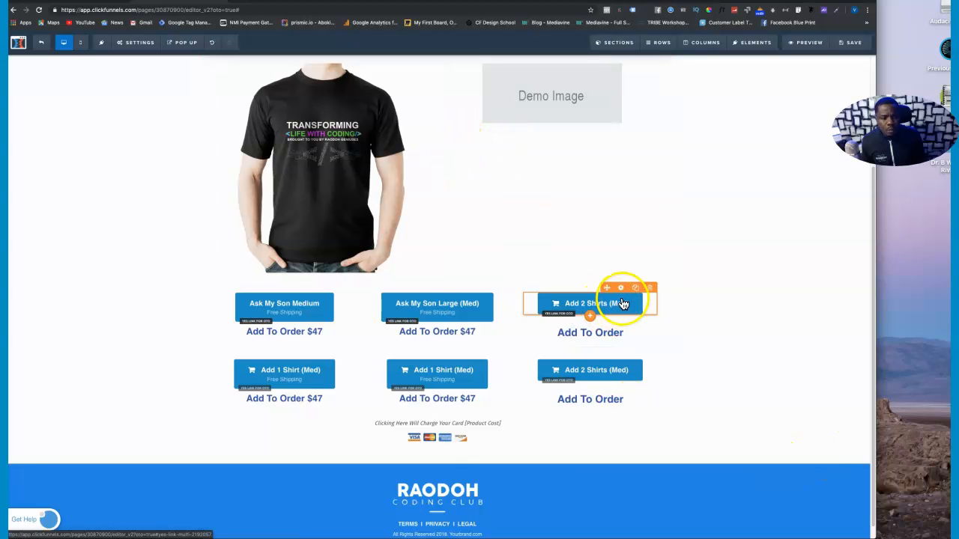
# Reopen the CSS info of the upper "Add 2 Shirts (Med)" button and copy its full title cf-one-click-2193762
pyautogui.click(839, 529)
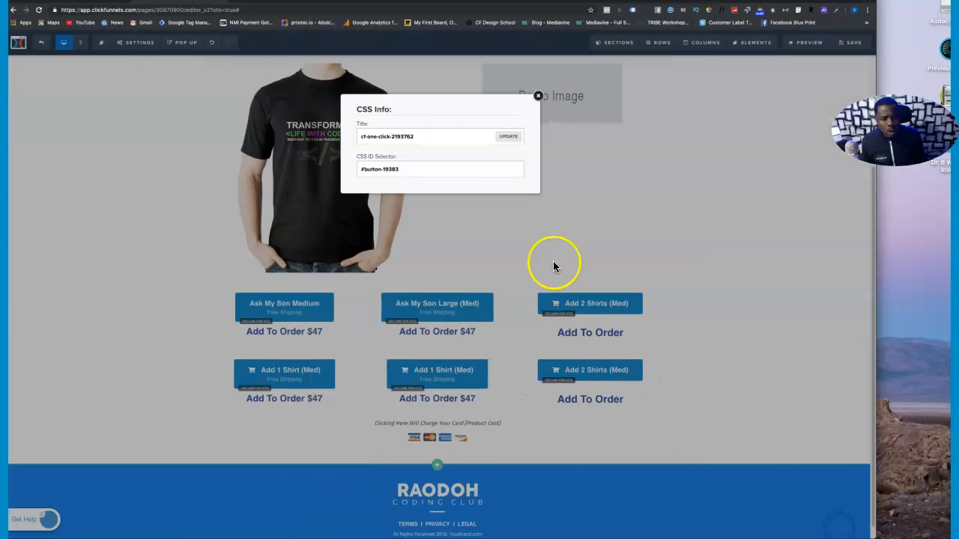
pyautogui.moveTo(424, 134); pyautogui.dragTo(373, 133)
pyautogui.rightClick(355, 137)
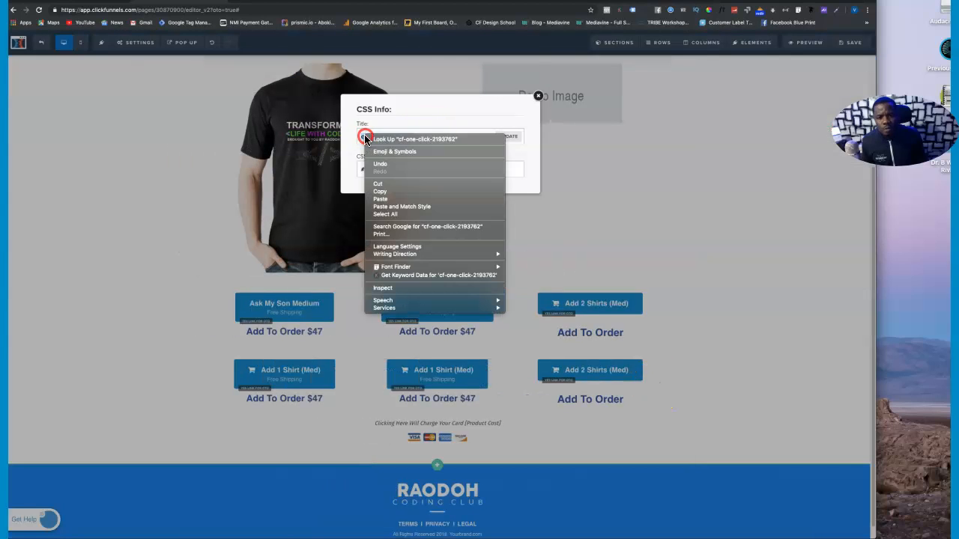
pyautogui.click(390, 193)
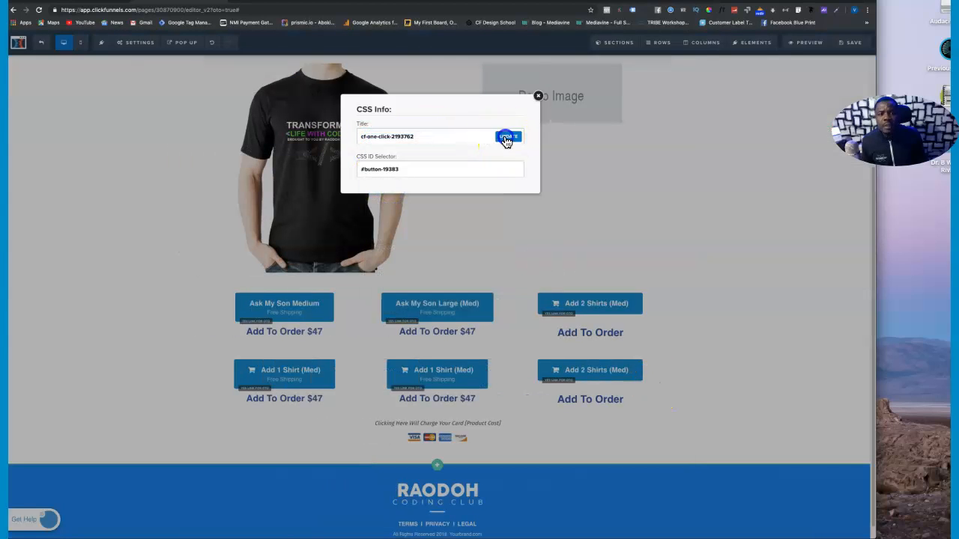
pyautogui.click(507, 137)
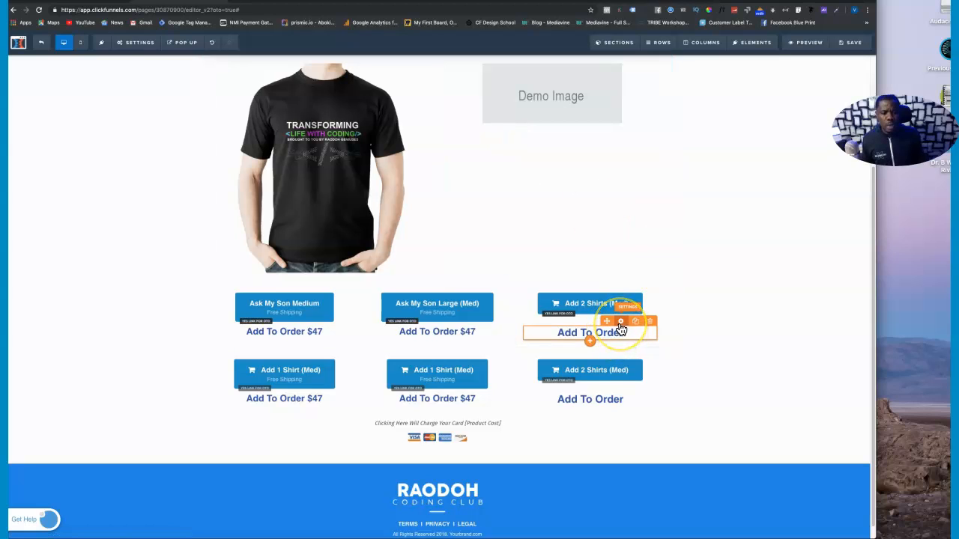
# Change the link text of the headline under the upper "Add 2 Shirts (Med)" button to "Add To Order $47"
pyautogui.click(562, 333)
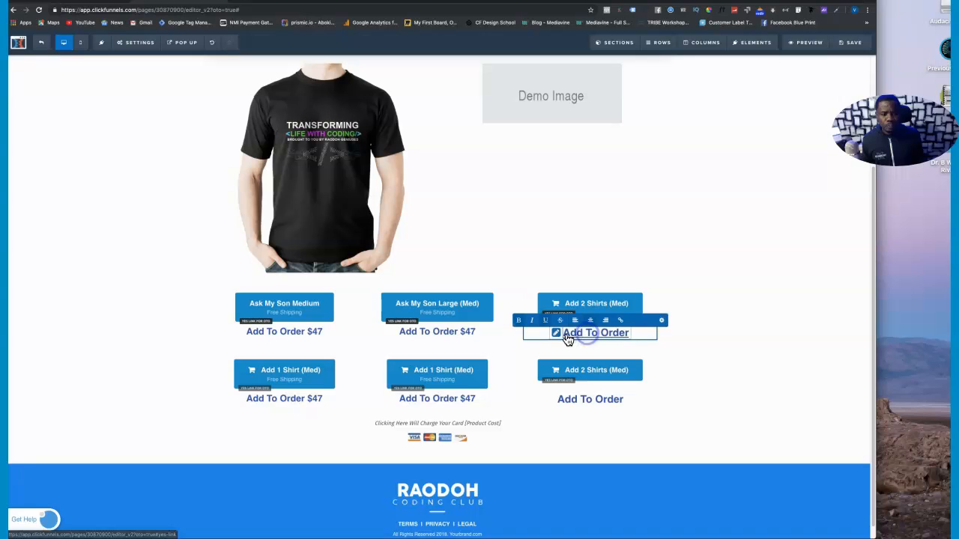
pyautogui.click(549, 321)
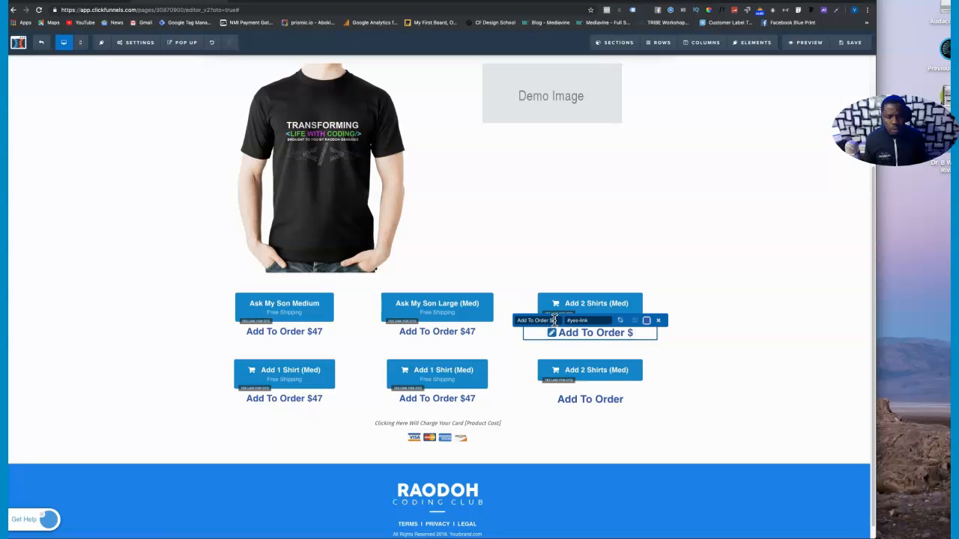
pyautogui.write('$')
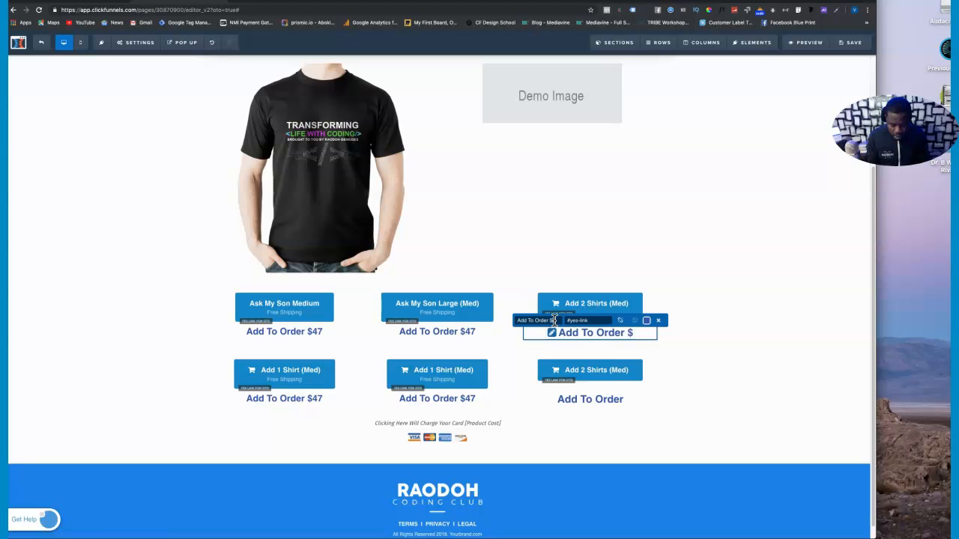
pyautogui.write('47')
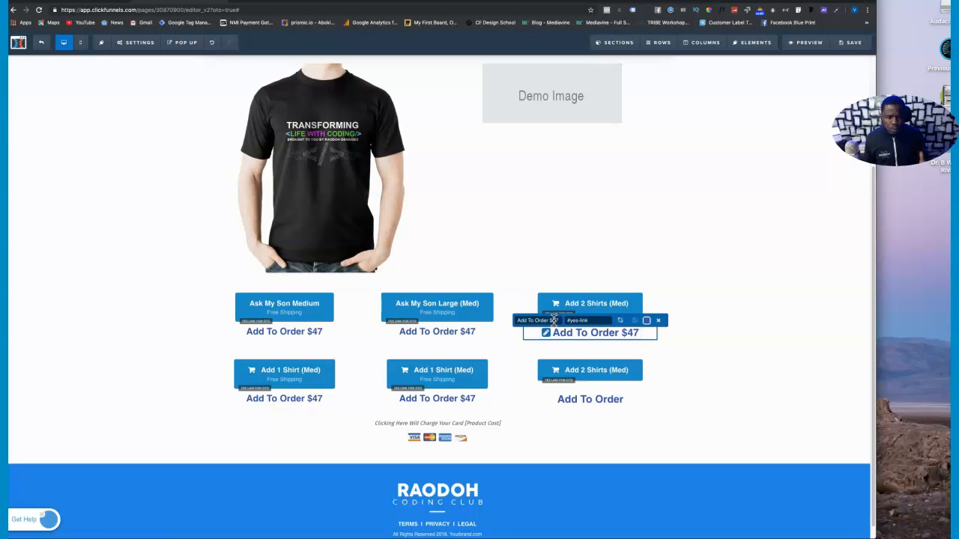
pyautogui.click(680, 341)
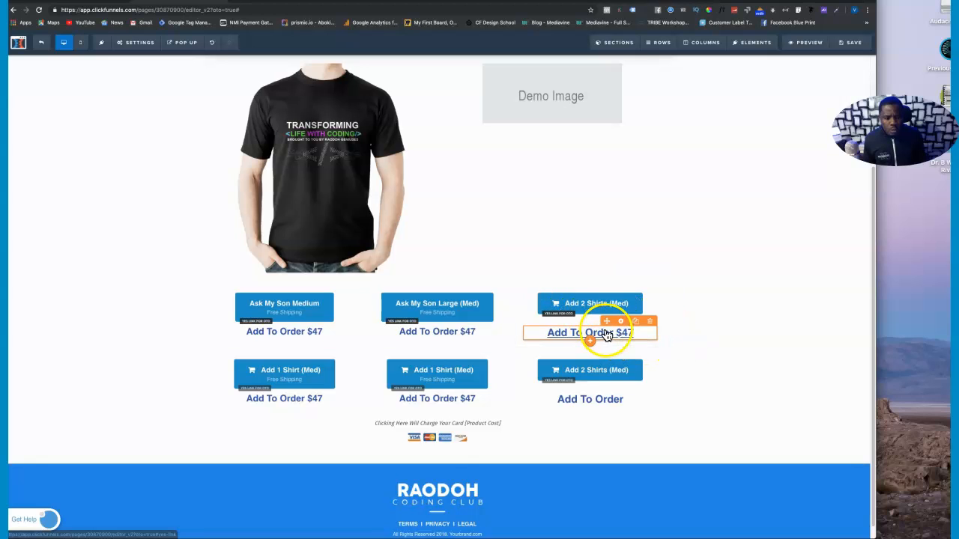
# Set the CSS title of the headline under the upper "Add 2 Shirts (Med)" button to cf-one-click-2193762 and save the page
pyautogui.click(620, 324)
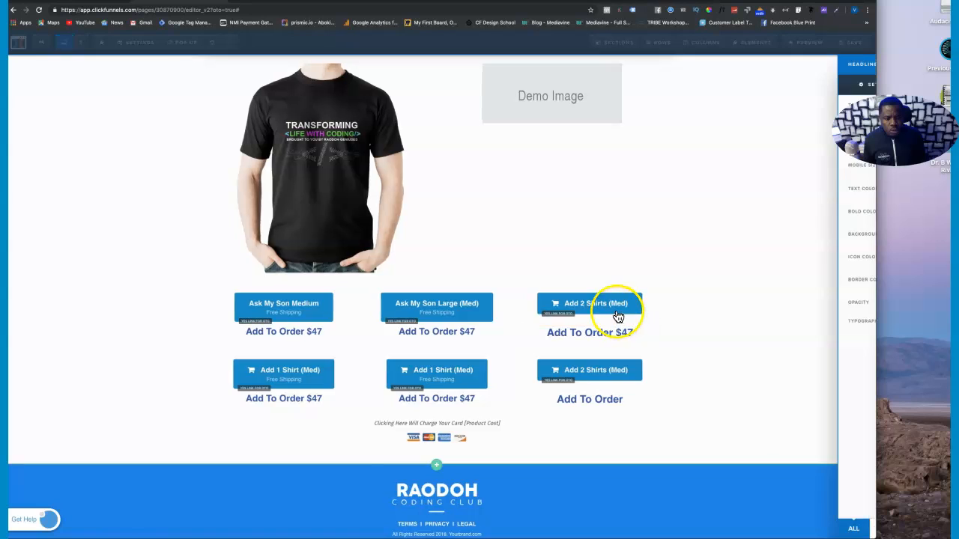
pyautogui.click(837, 530)
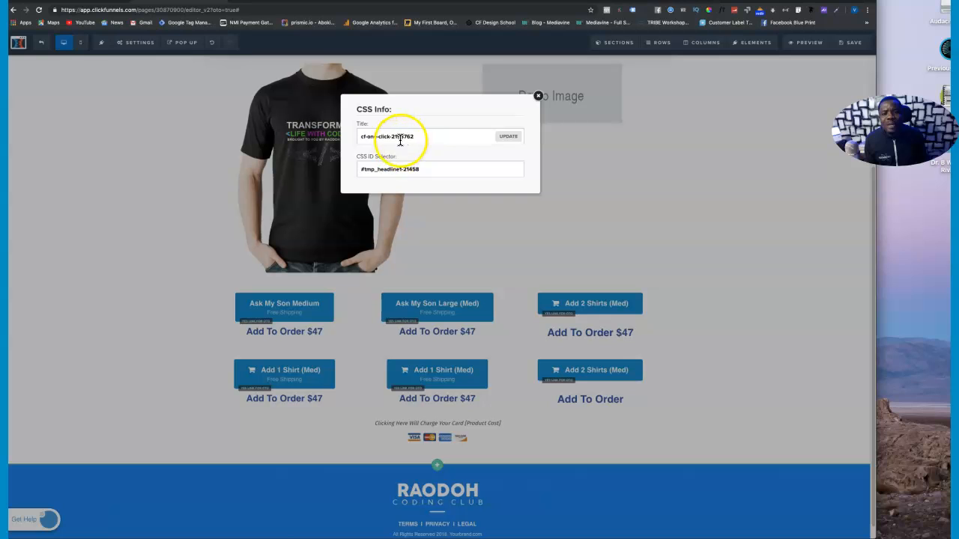
pyautogui.click(510, 136)
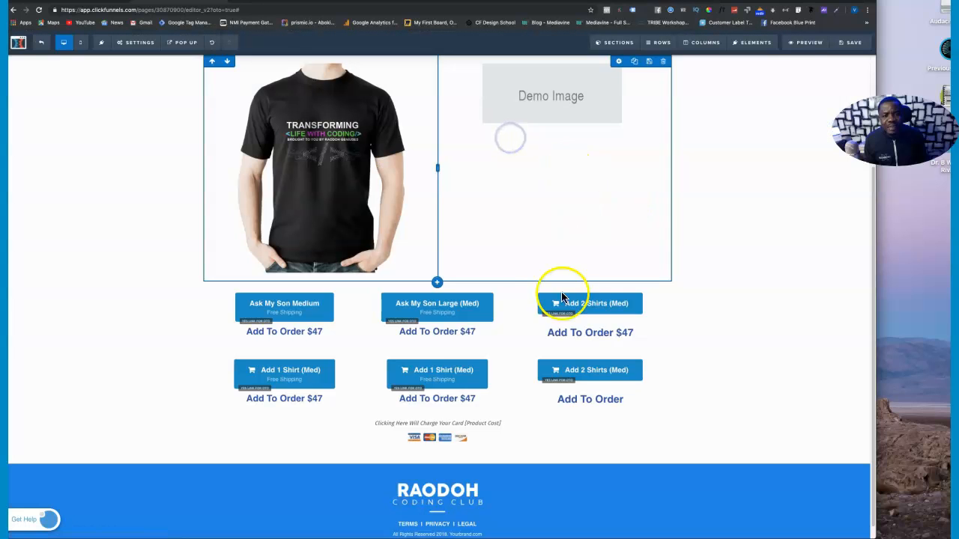
pyautogui.click(849, 44)
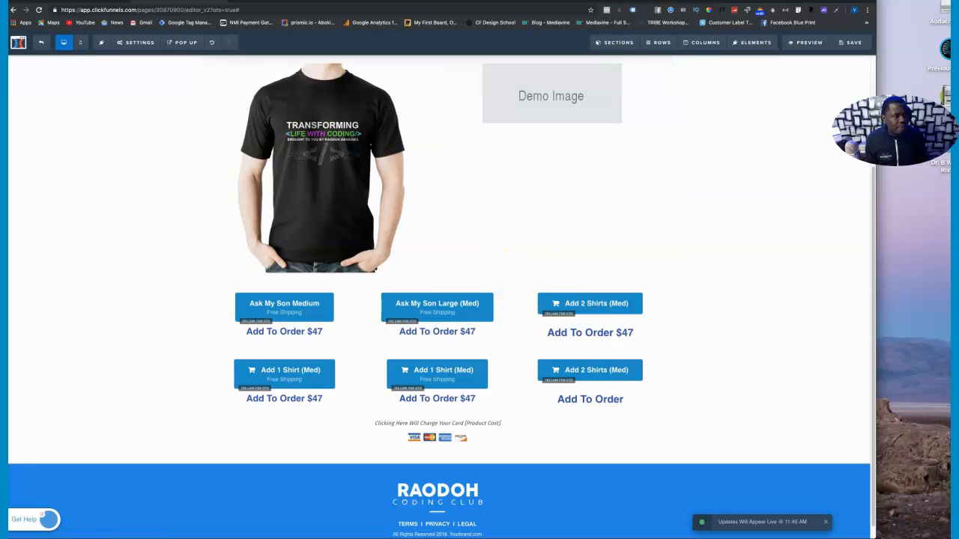
# Copy the edit link address of the product Coder's Parent Shirt Ask my Daughter (Lrg) from the funnel's product list
pyautogui.moveTo(952, 240); pyautogui.dragTo(418, 103)
pyautogui.click(436, 105)
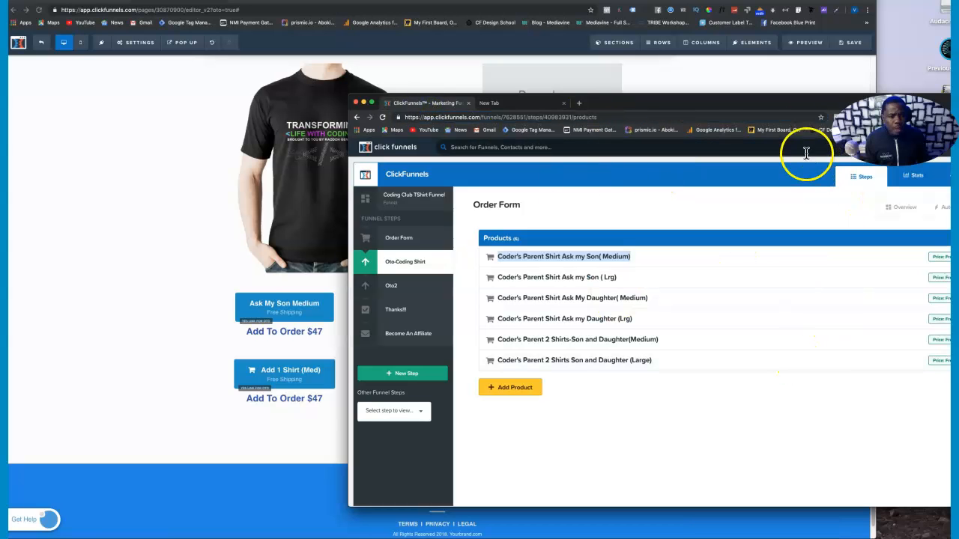
pyautogui.moveTo(777, 104); pyautogui.dragTo(636, 86)
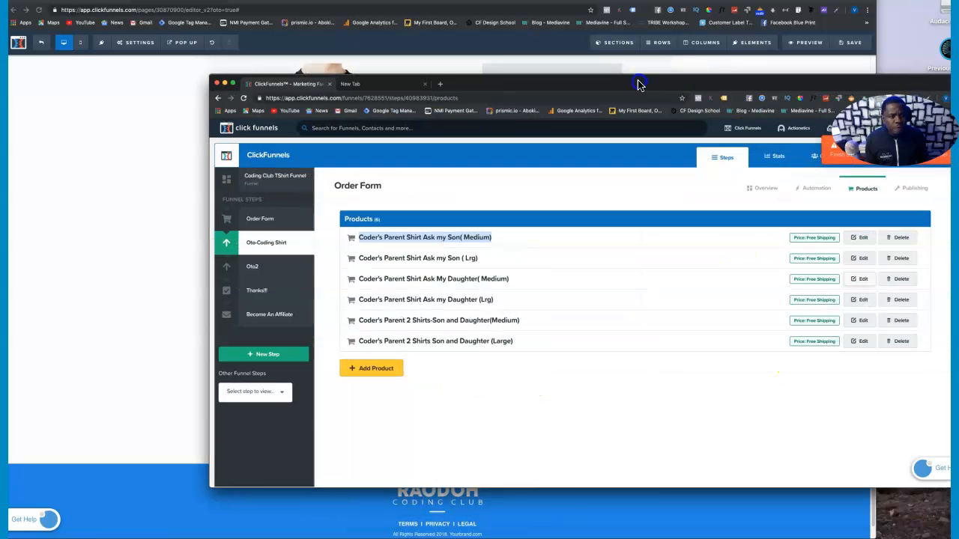
pyautogui.rightClick(866, 301)
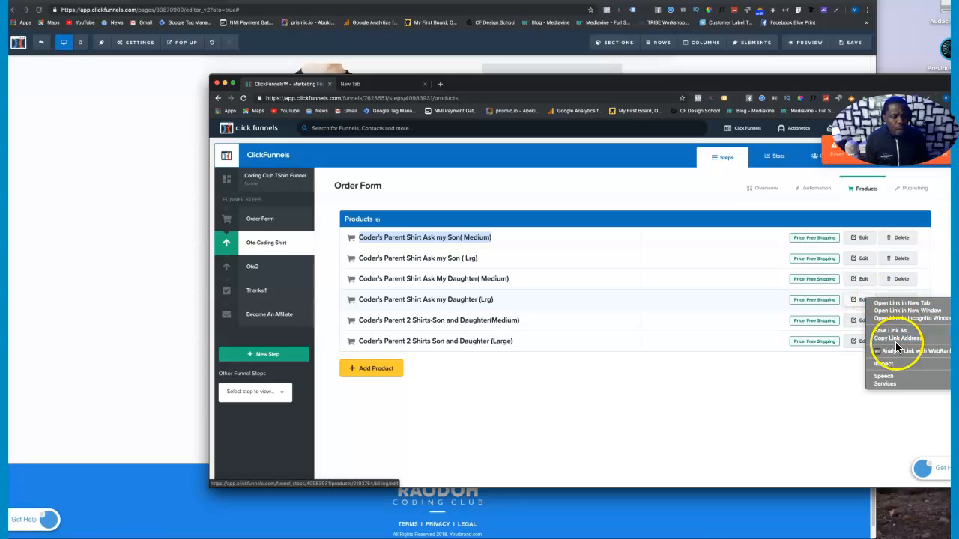
pyautogui.click(898, 340)
# Paste the copied edit link into the blank tab's address and copy the product ID 2193764 from it
pyautogui.moveTo(668, 85); pyautogui.dragTo(654, 101)
pyautogui.click(352, 102)
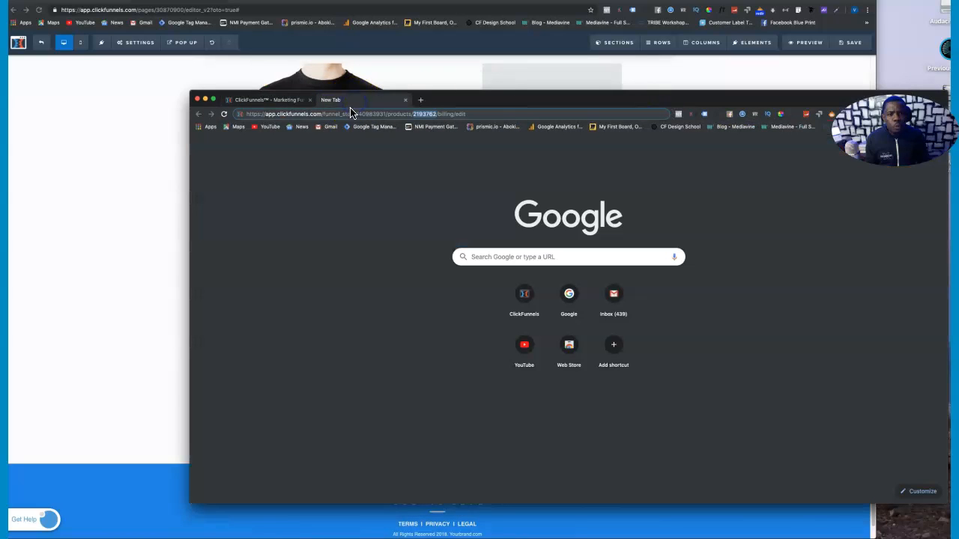
pyautogui.click(305, 113)
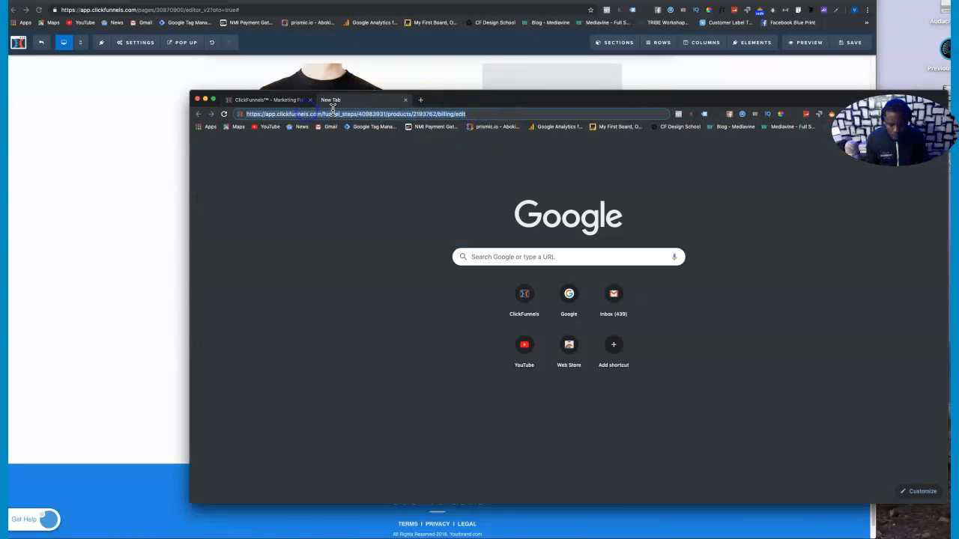
pyautogui.hotkey('ctrl', 'v')
pyautogui.click(440, 114)
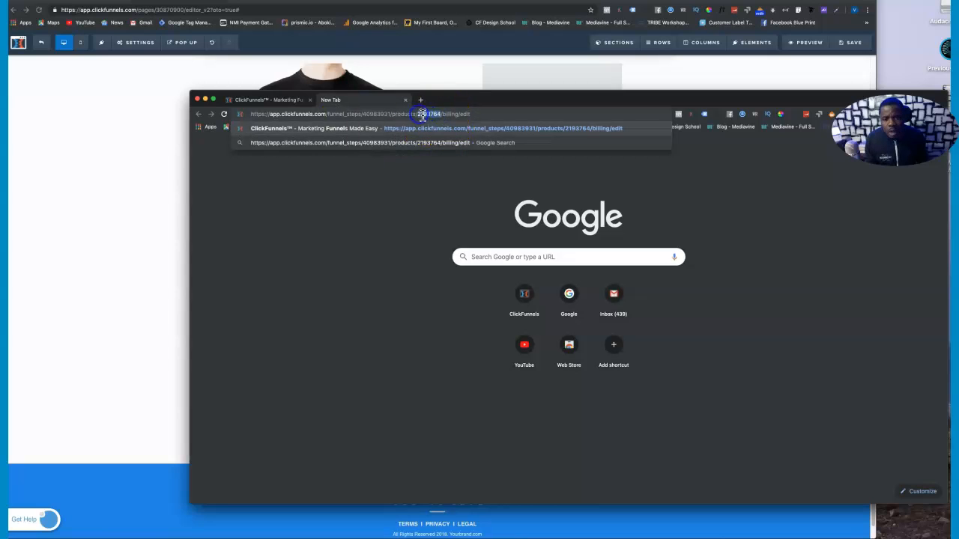
pyautogui.rightClick(427, 114)
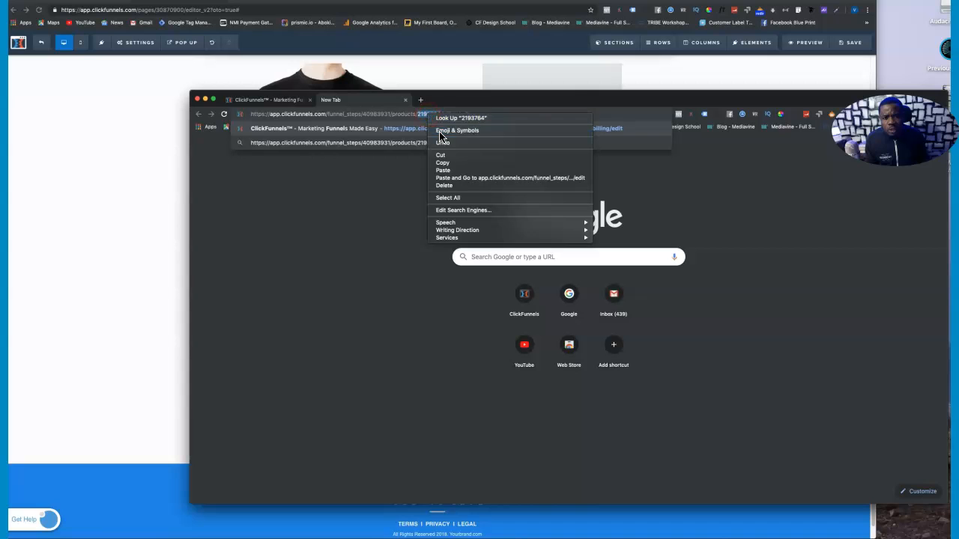
pyautogui.click(457, 162)
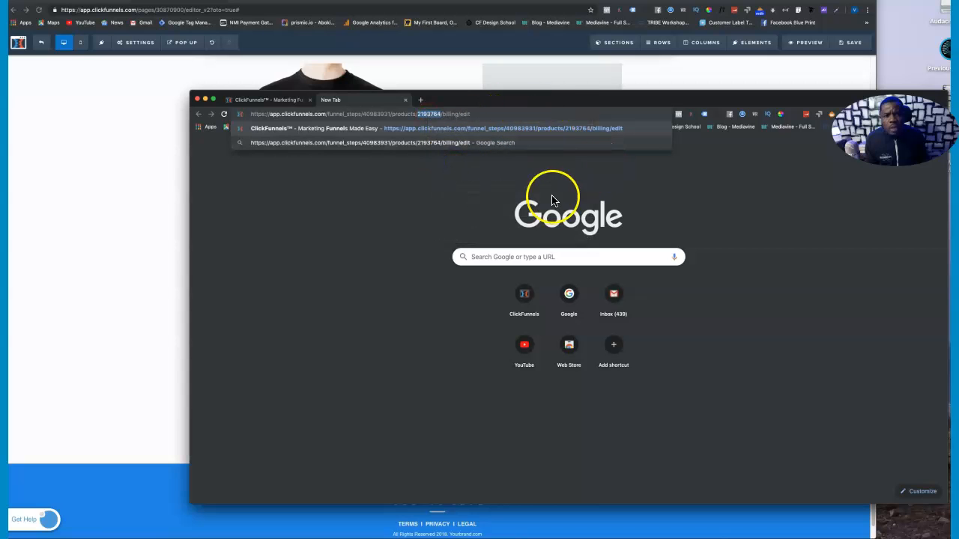
# Set the first lower-row "Add 1 Shirt (Med)" button's one-click upsell product to Coder's Parent Shirt Ask my Daughter (Lrg)
pyautogui.click(161, 195)
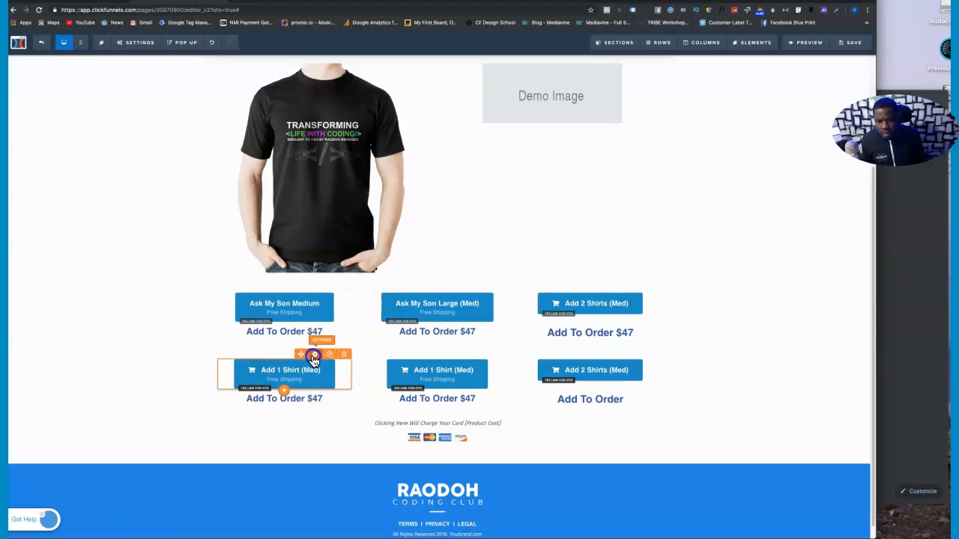
pyautogui.click(294, 381)
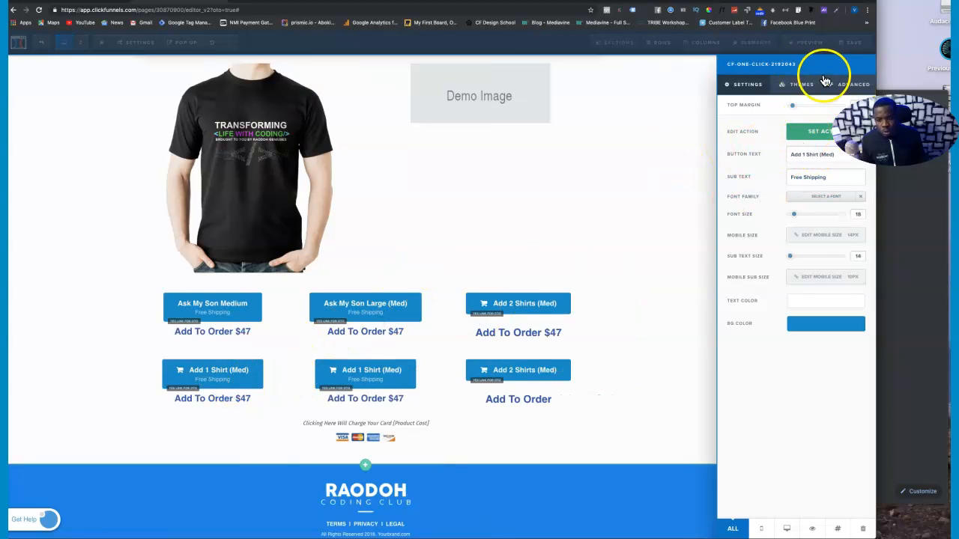
pyautogui.click(821, 137)
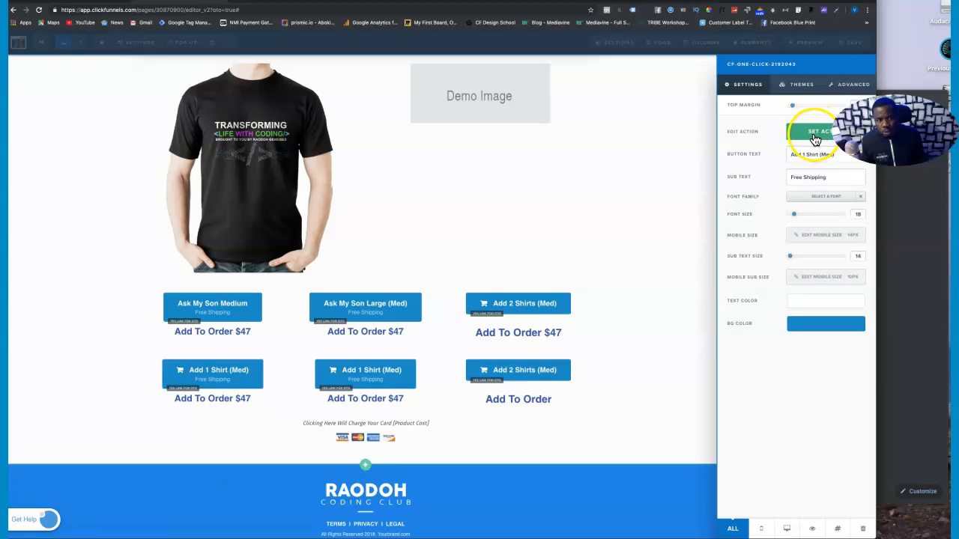
pyautogui.click(817, 138)
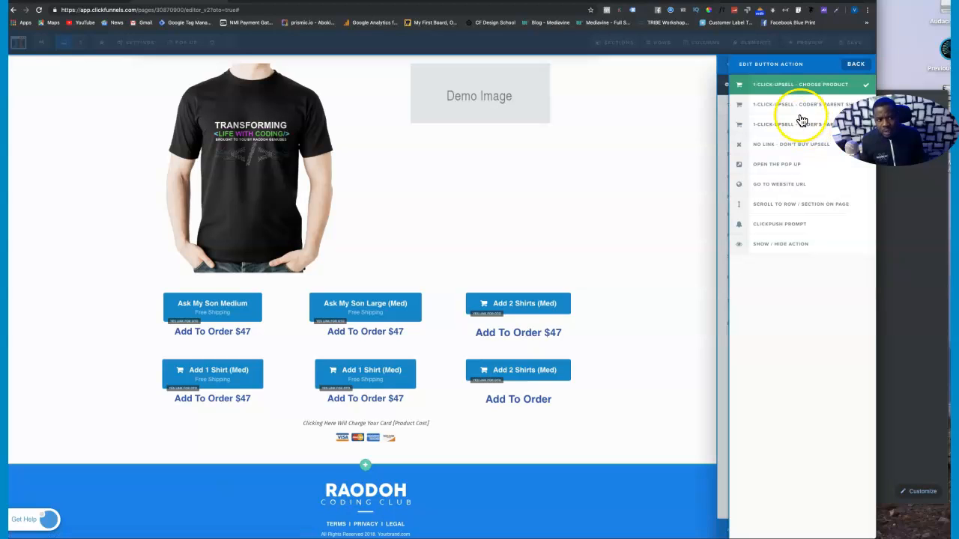
pyautogui.click(798, 89)
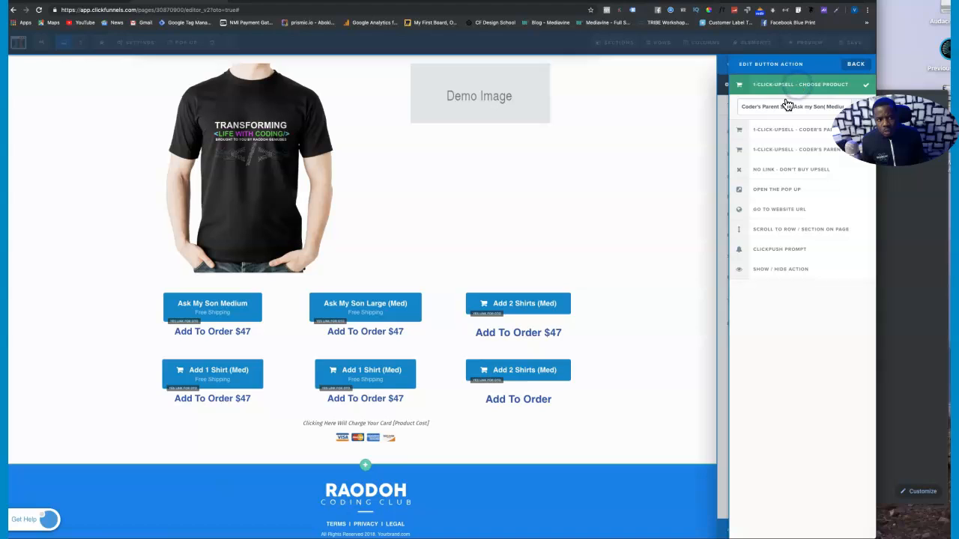
pyautogui.click(783, 111)
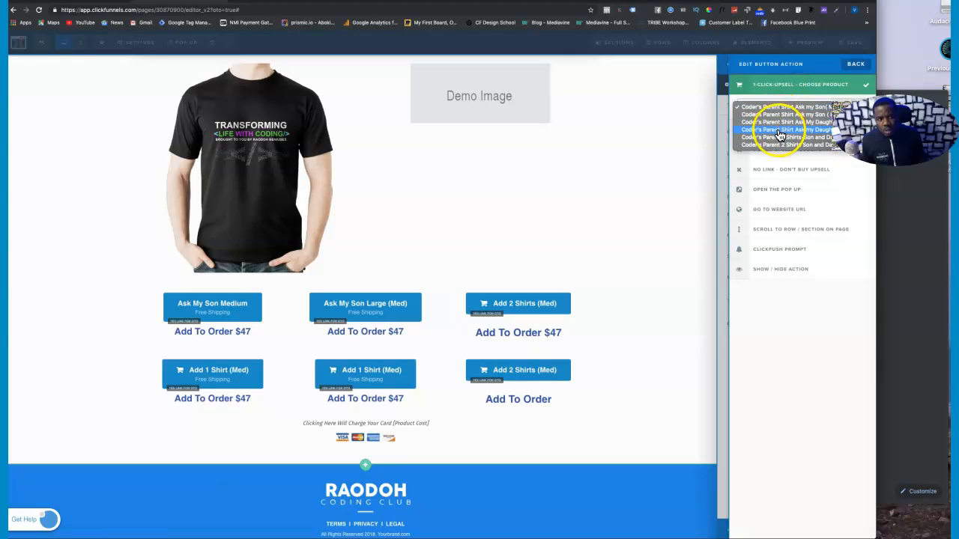
pyautogui.click(781, 133)
pyautogui.click(593, 206)
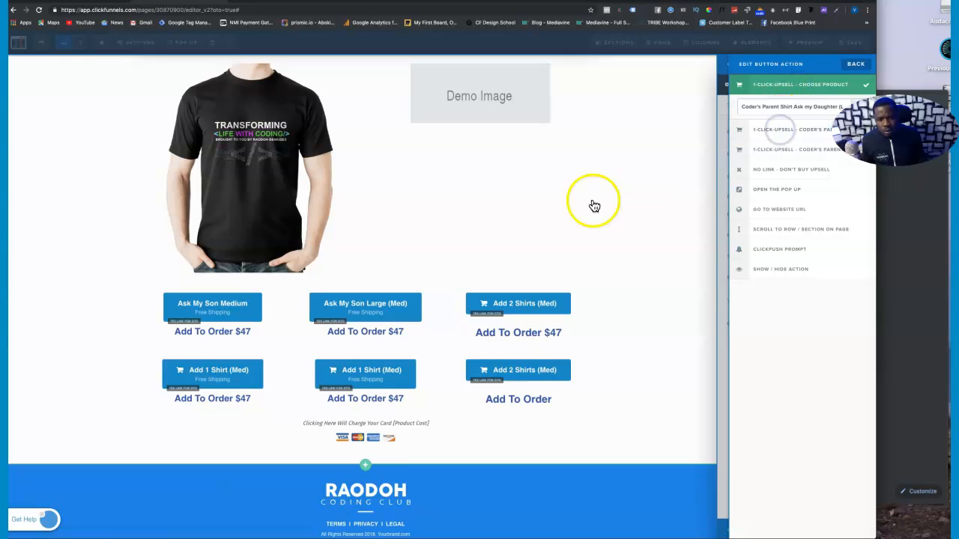
pyautogui.click(565, 211)
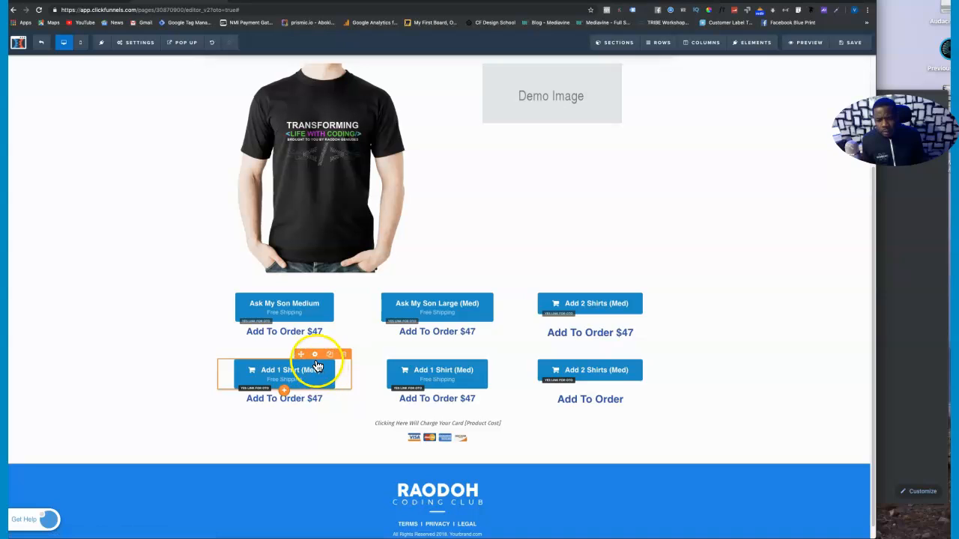
# Change the CSS title of the first lower-row "Add 1 Shirt (Med)" button to cf-one-click-2193764 and copy the full title
pyautogui.click(232, 386)
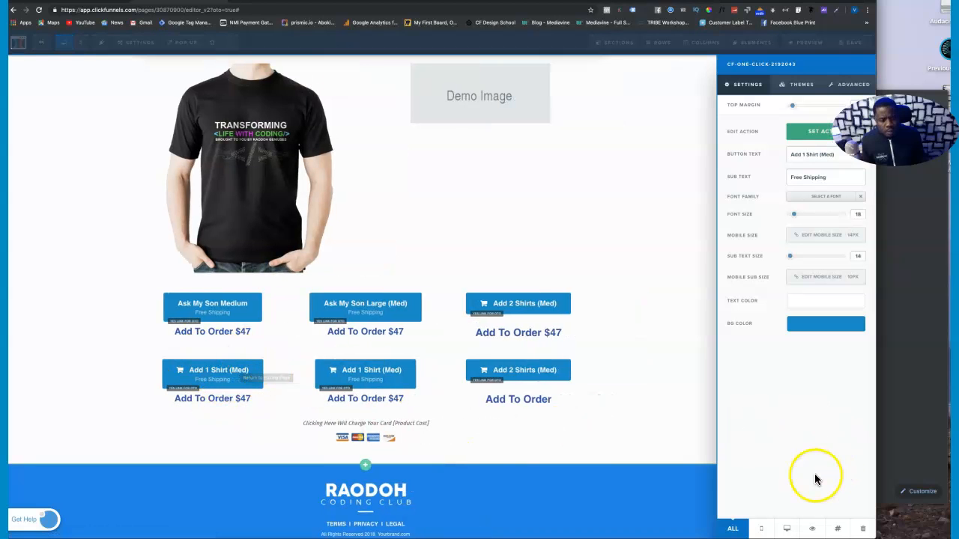
pyautogui.click(838, 530)
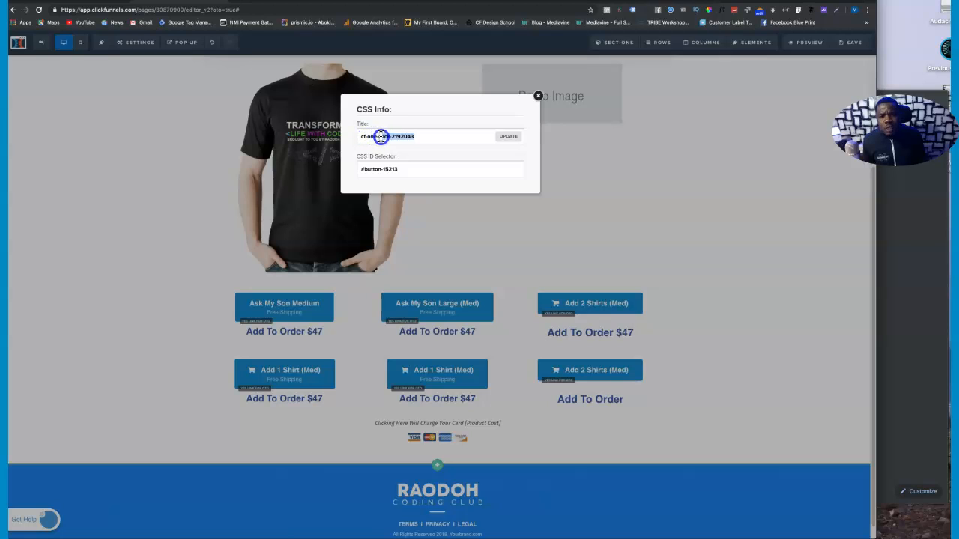
pyautogui.press('super+v')
pyautogui.moveTo(424, 140); pyautogui.dragTo(380, 135)
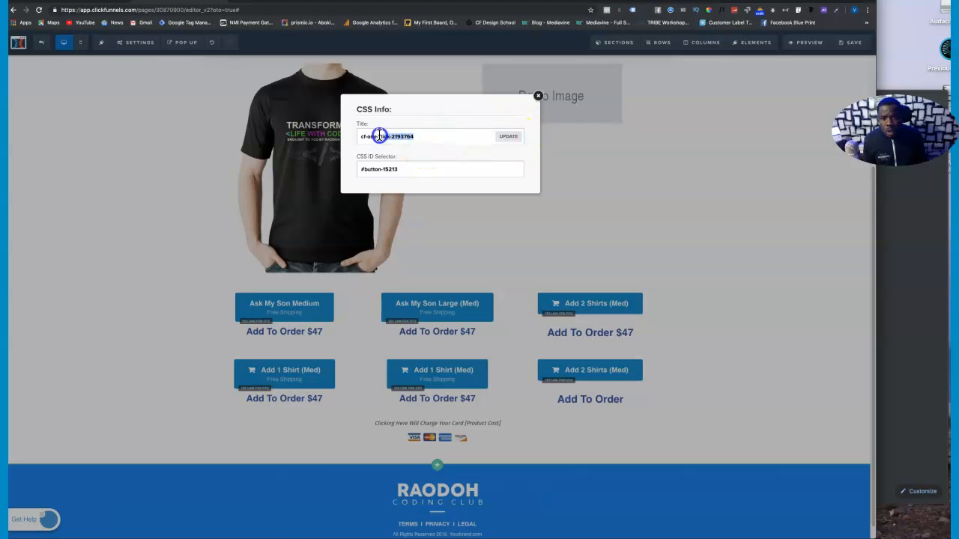
pyautogui.click(508, 135)
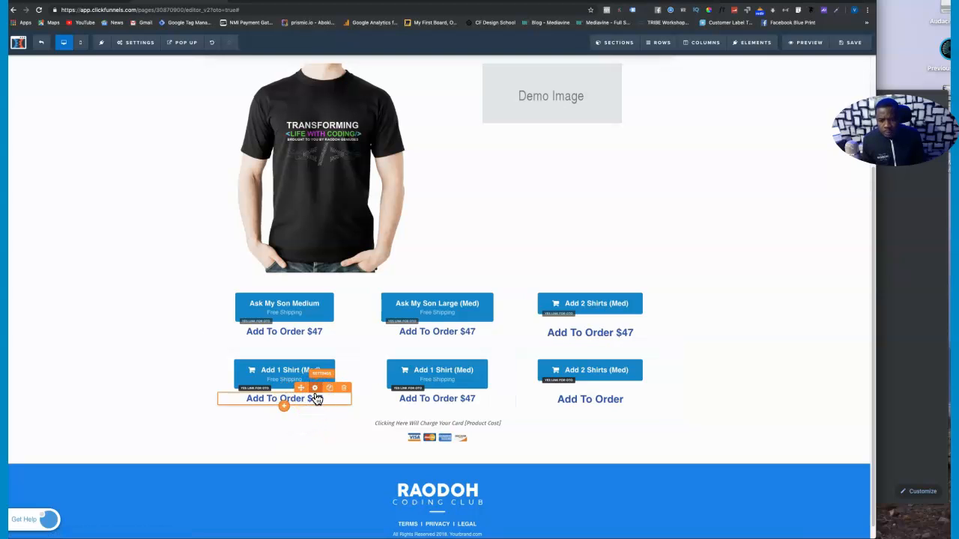
# Set the CSS title of the headline under the first lower-row "Add 1 Shirt (Med)" button to cf-one-click-2193764
pyautogui.click(315, 389)
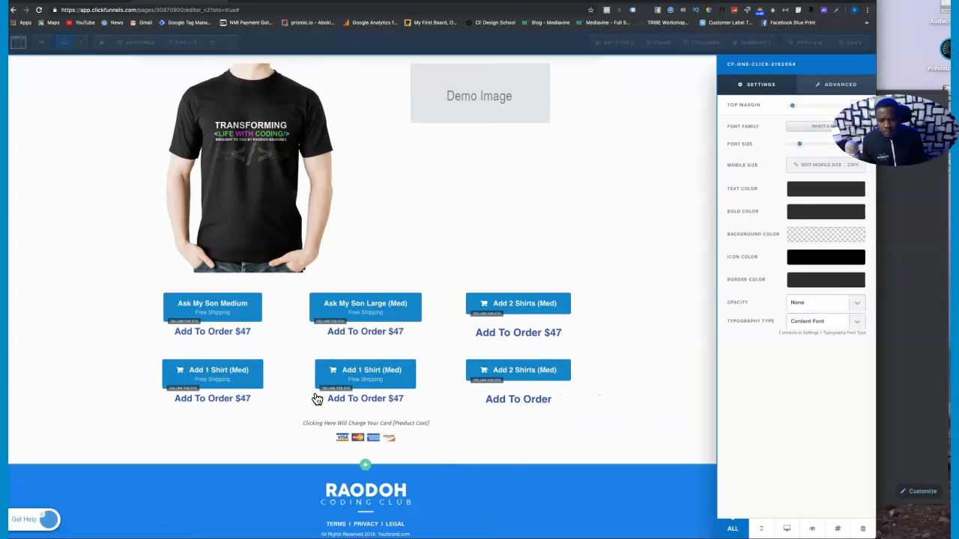
pyautogui.click(837, 529)
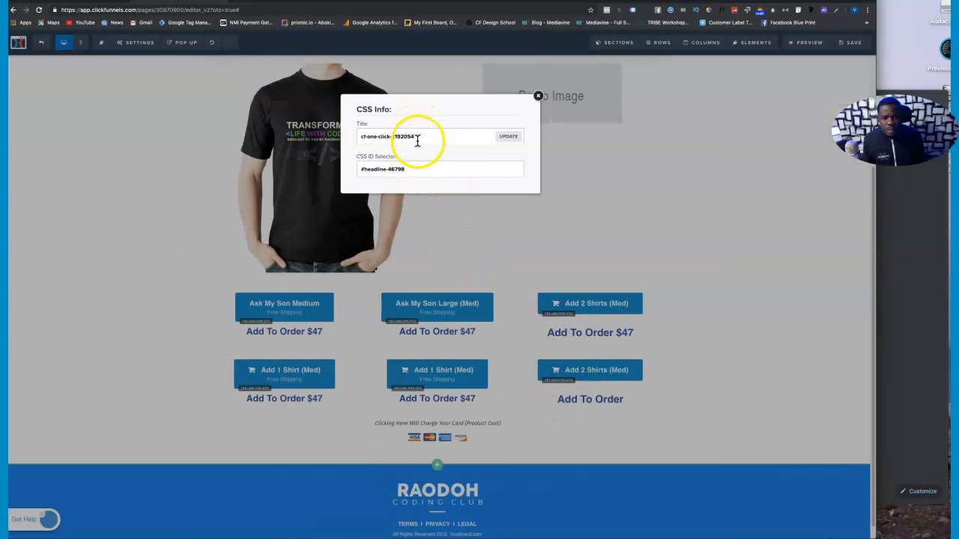
pyautogui.click(508, 135)
pyautogui.click(467, 408)
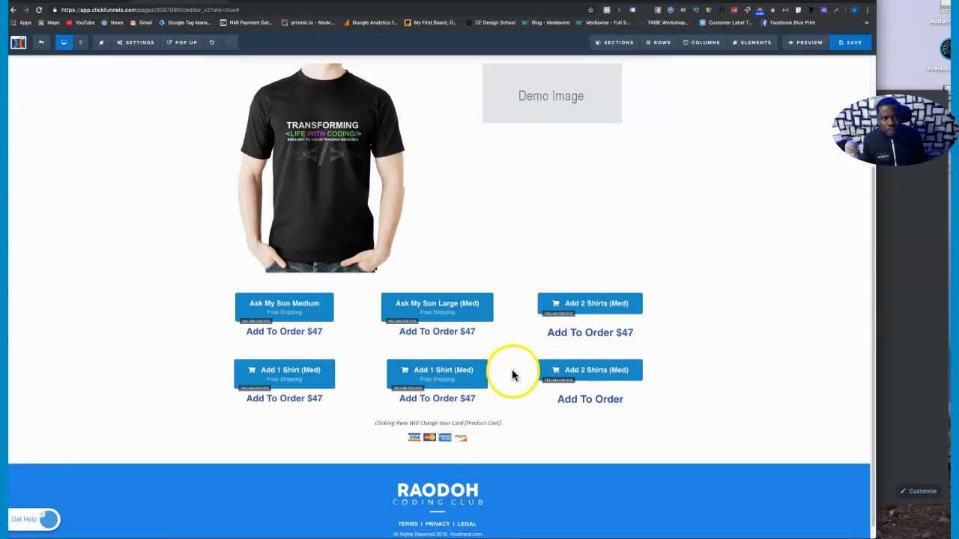
# Set the second lower-row "Add 1 Shirt (Med)" button's one-click upsell product to Coder's Parent 2 Shirts-Son and Daughter(Medium)
pyautogui.click(431, 379)
pyautogui.moveTo(890, 94); pyautogui.dragTo(868, 214)
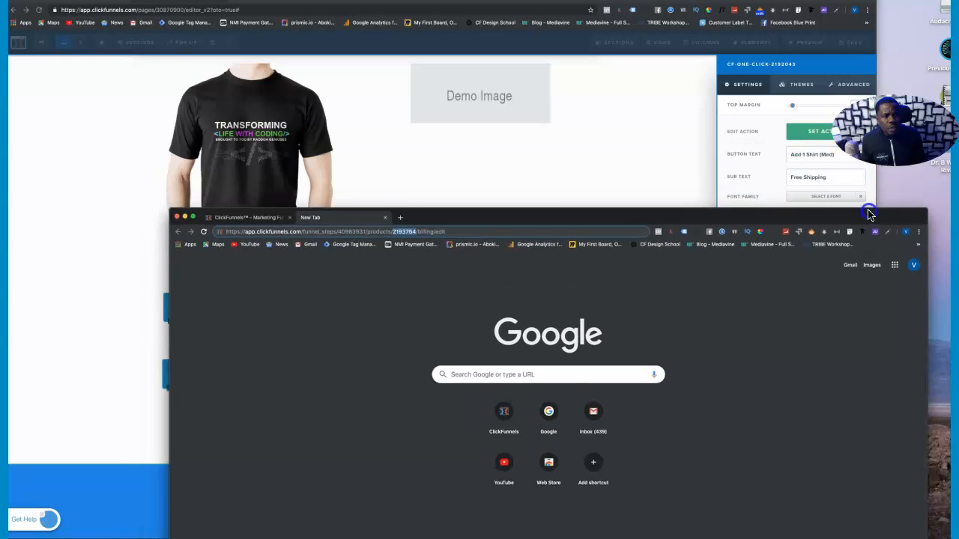
pyautogui.click(800, 200)
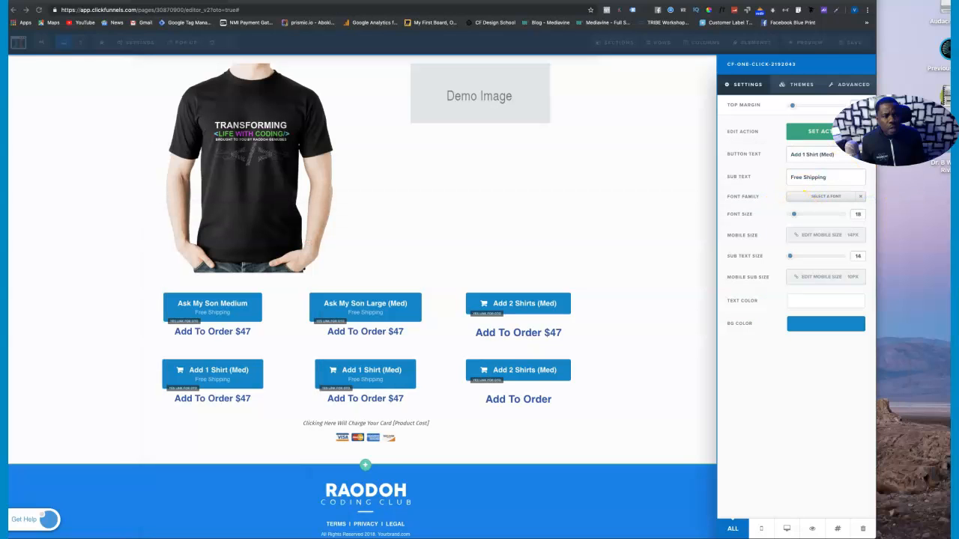
pyautogui.moveTo(903, 81); pyautogui.dragTo(892, 63)
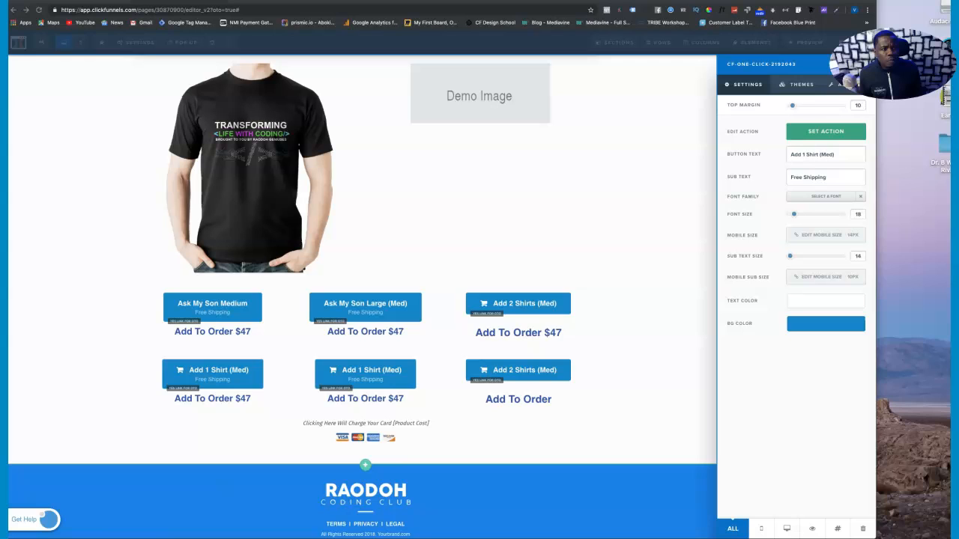
pyautogui.click(831, 129)
pyautogui.click(776, 89)
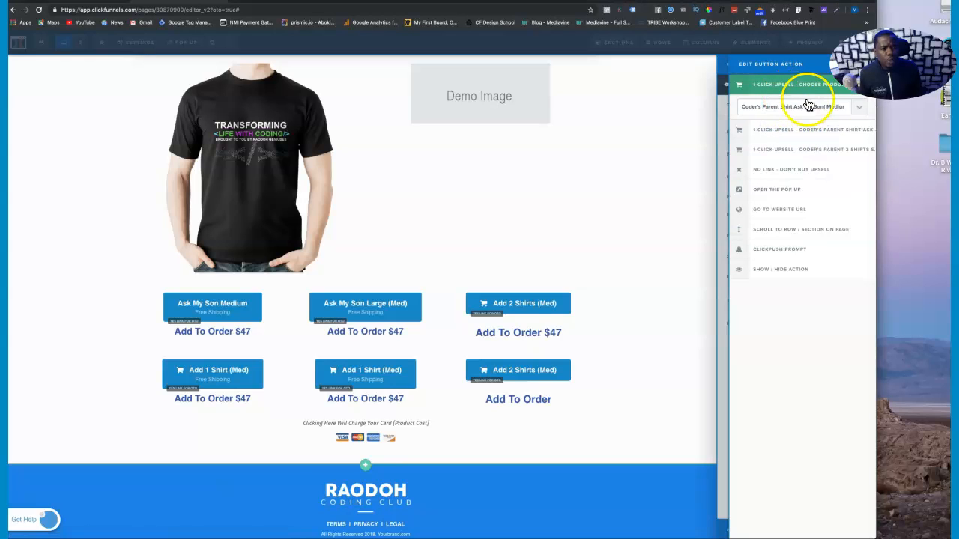
pyautogui.click(858, 107)
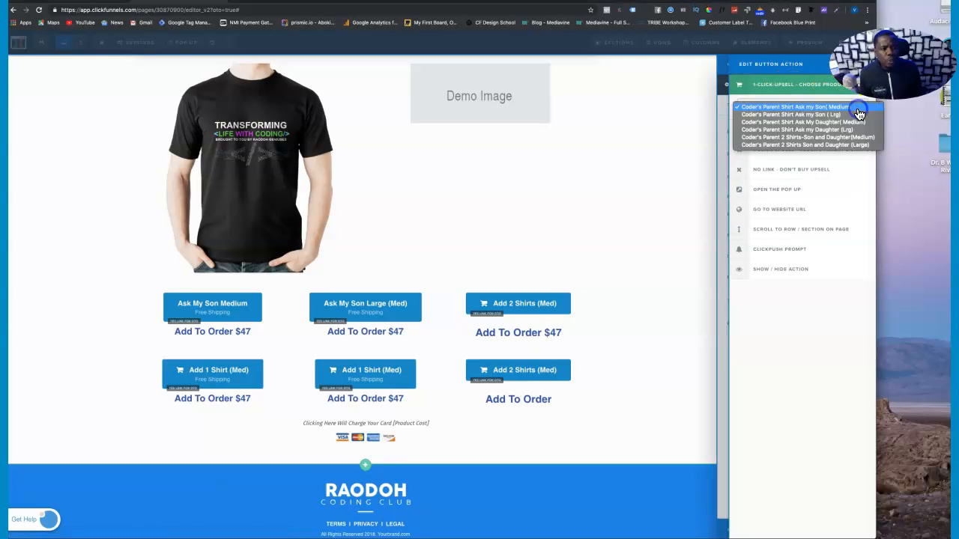
pyautogui.click(794, 138)
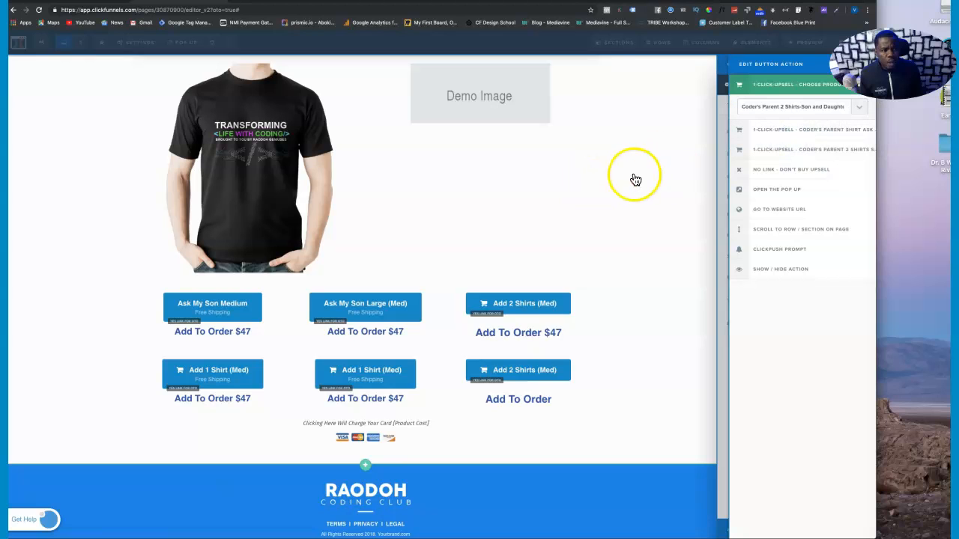
pyautogui.click(665, 163)
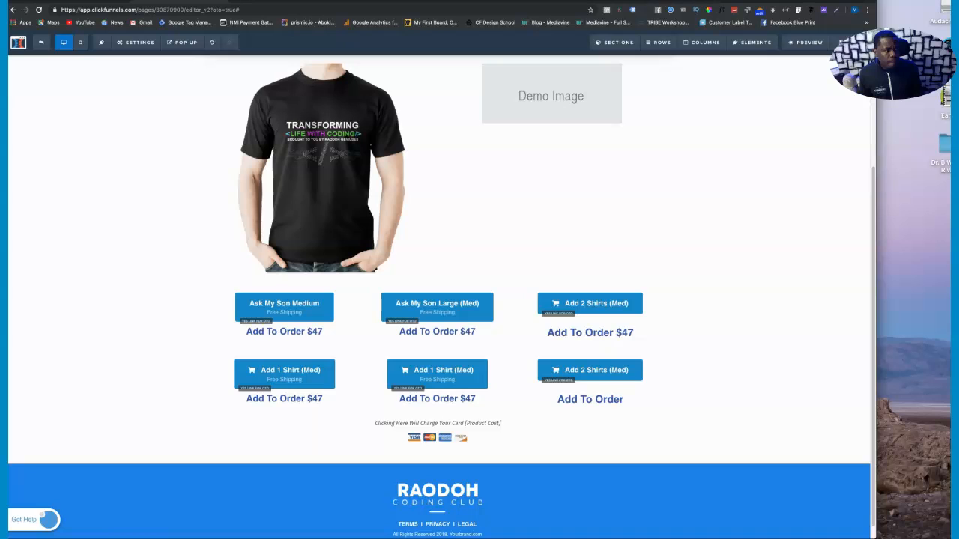
# Reopen the second lower-row "Add 1 Shirt (Med)" button's action and check which upsell product is selected
pyautogui.moveTo(958, 232); pyautogui.dragTo(958, 188)
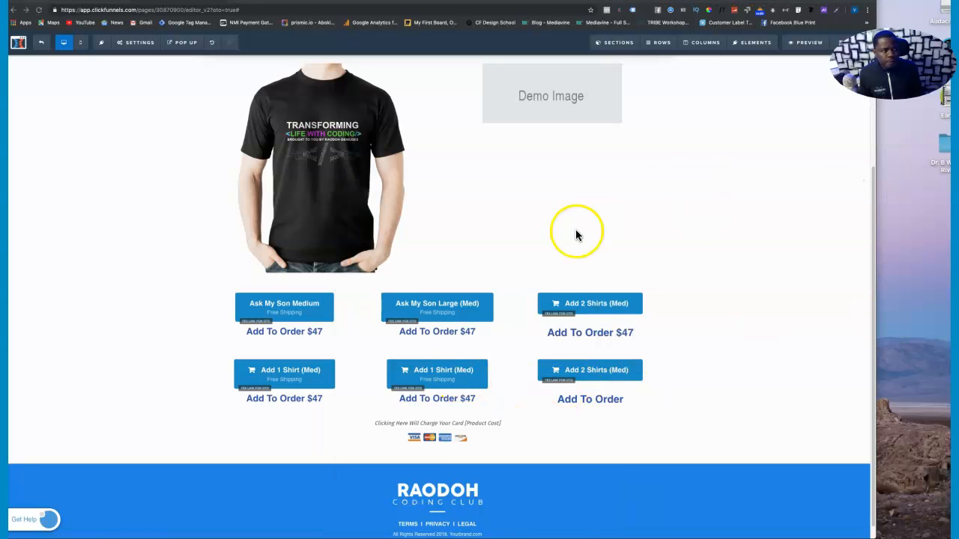
pyautogui.click(446, 374)
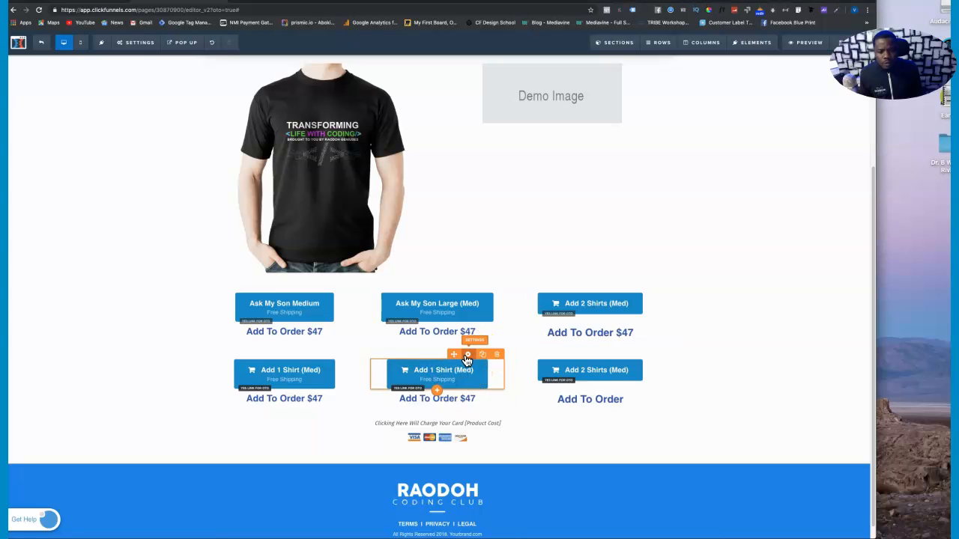
pyautogui.click(829, 133)
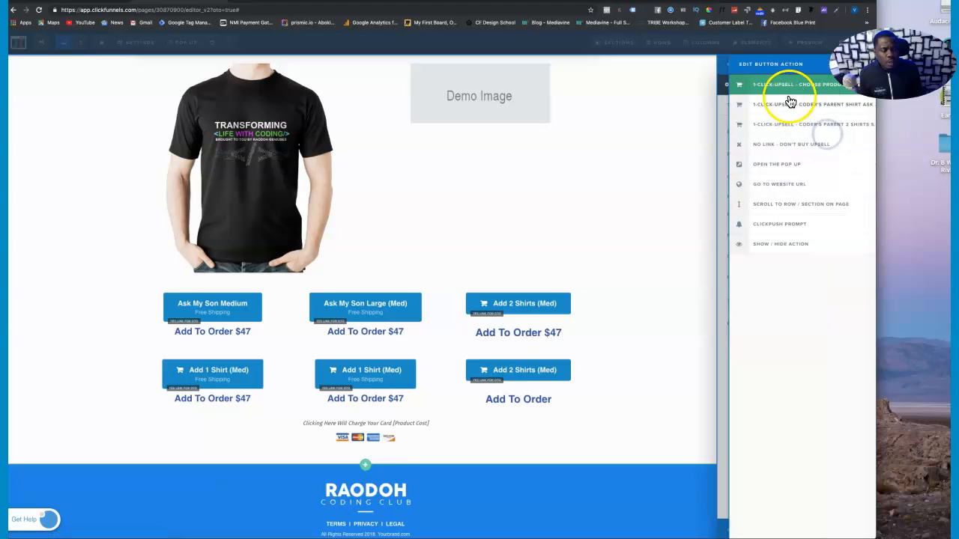
pyautogui.click(788, 88)
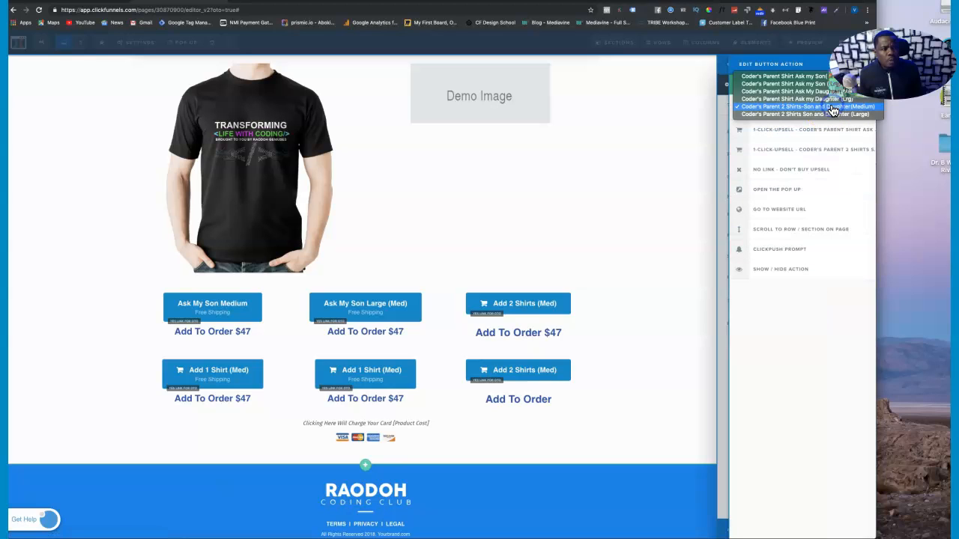
pyautogui.click(588, 150)
pyautogui.click(433, 339)
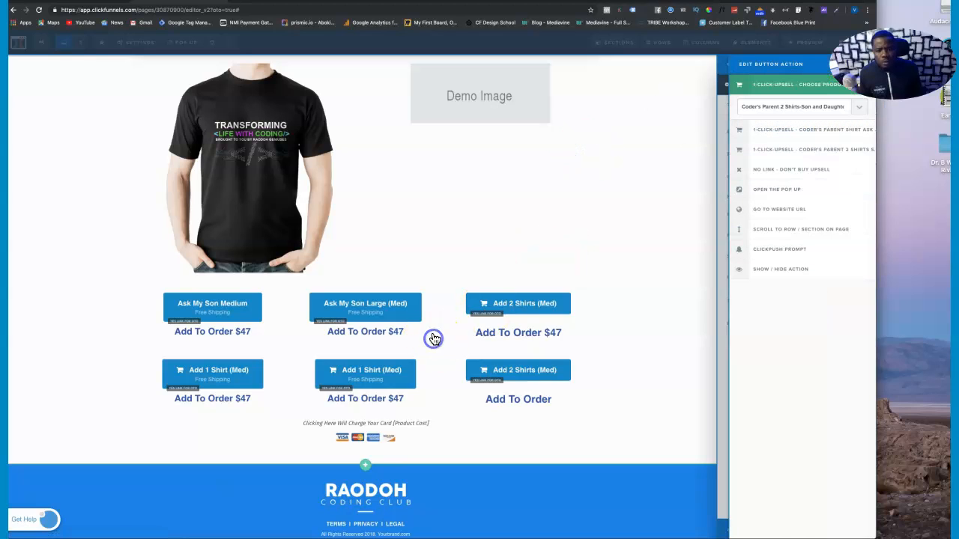
# Copy the edit link address of the product Coder's Parent 2 Shirts-Son and Daughter(Medium) from the funnel's product list
pyautogui.moveTo(958, 195); pyautogui.dragTo(515, 100)
pyautogui.click(303, 98)
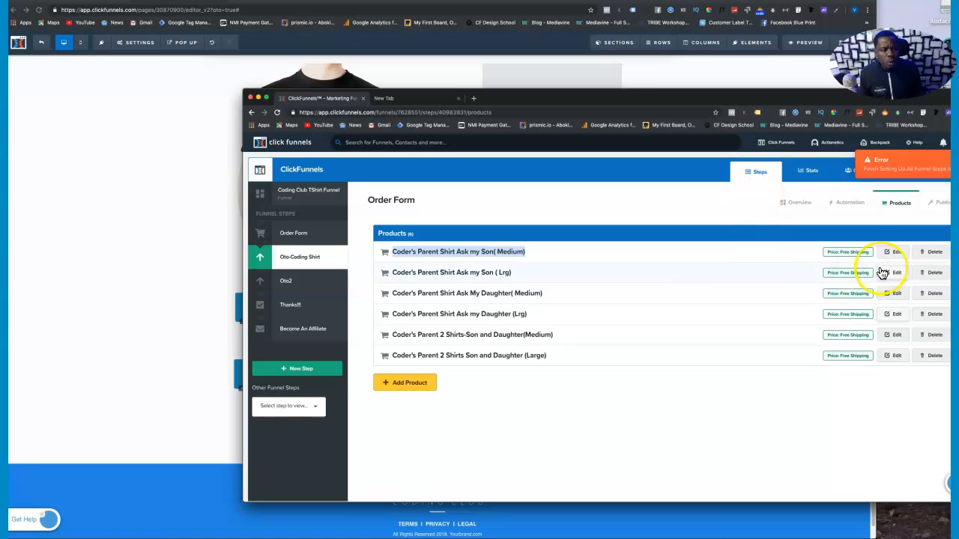
pyautogui.rightClick(895, 335)
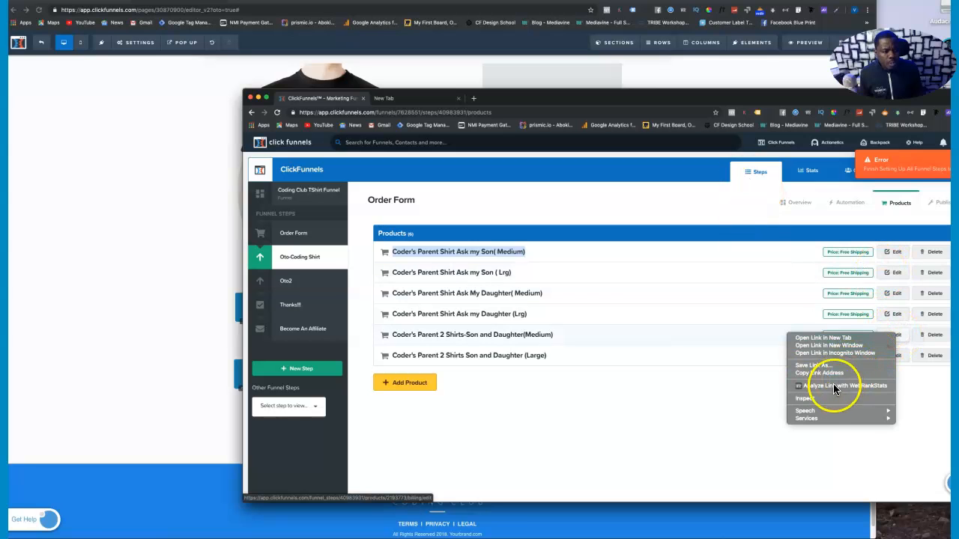
pyautogui.click(817, 372)
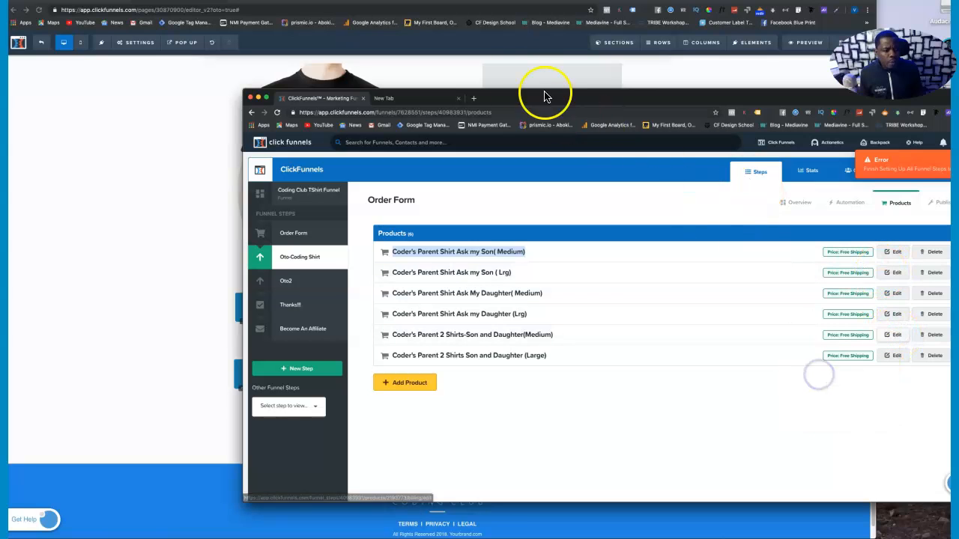
# Paste the copied edit link into the blank tab's address and copy only its product ID, 2193773
pyautogui.click(420, 100)
pyautogui.moveTo(520, 113); pyautogui.dragTo(311, 112)
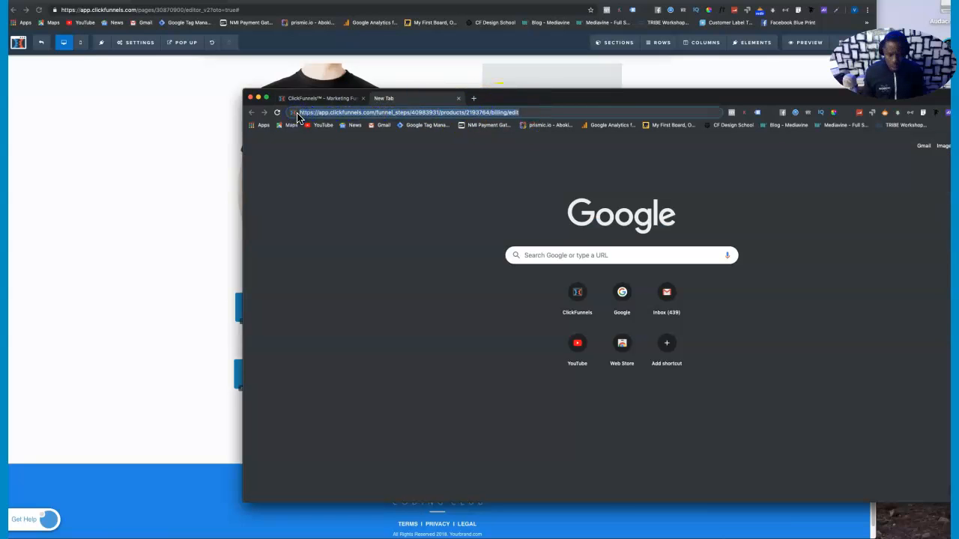
pyautogui.press('super+v')
pyautogui.click(470, 183)
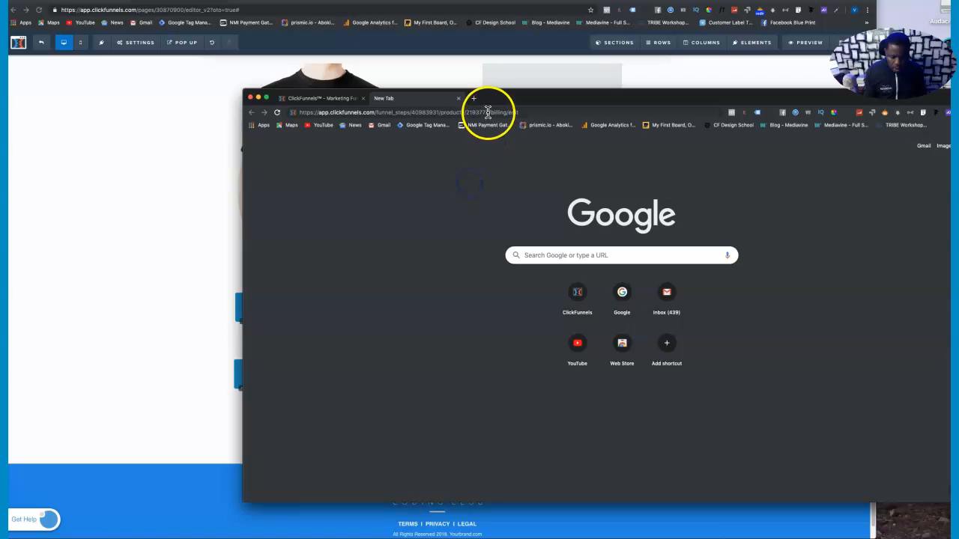
pyautogui.moveTo(488, 113); pyautogui.dragTo(476, 112)
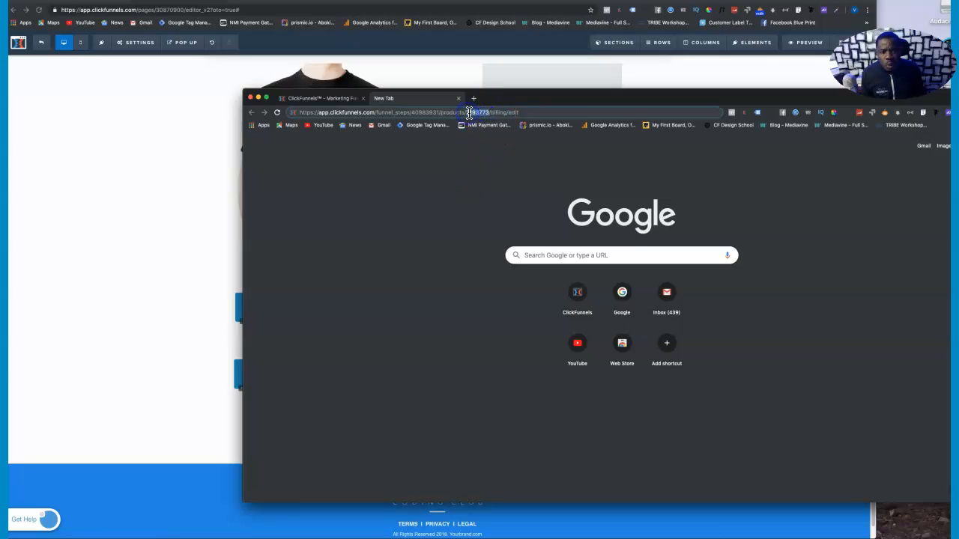
pyautogui.rightClick(469, 112)
pyautogui.click(482, 155)
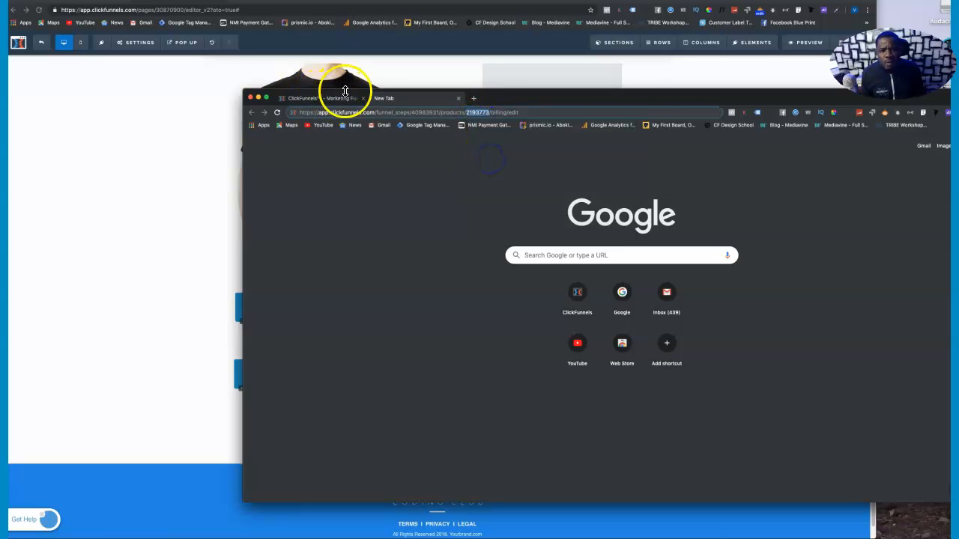
pyautogui.moveTo(642, 98); pyautogui.dragTo(950, 99)
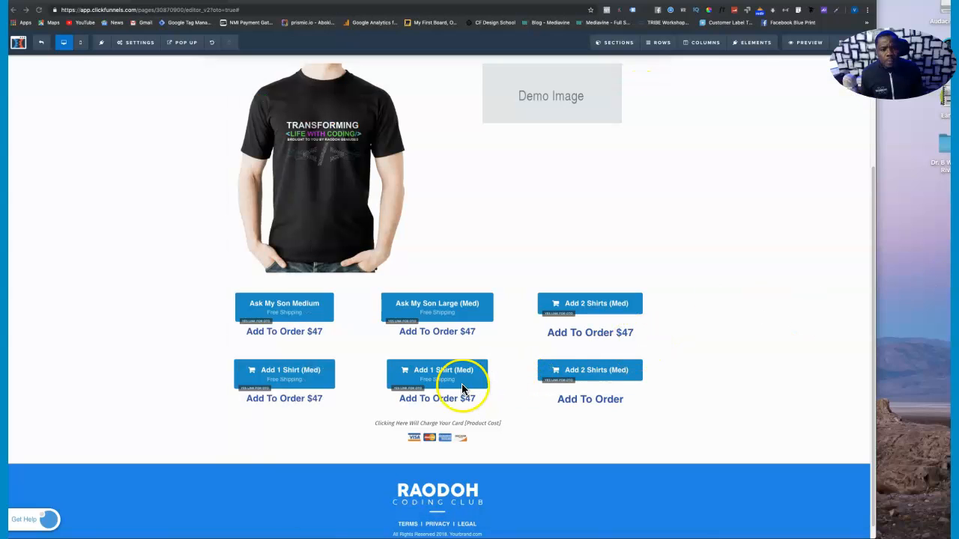
# Set the second lower-row "Add 1 Shirt (Med)" button's CSS title to cf-one-click-2193773 and copy the full title
pyautogui.moveTo(437, 388)
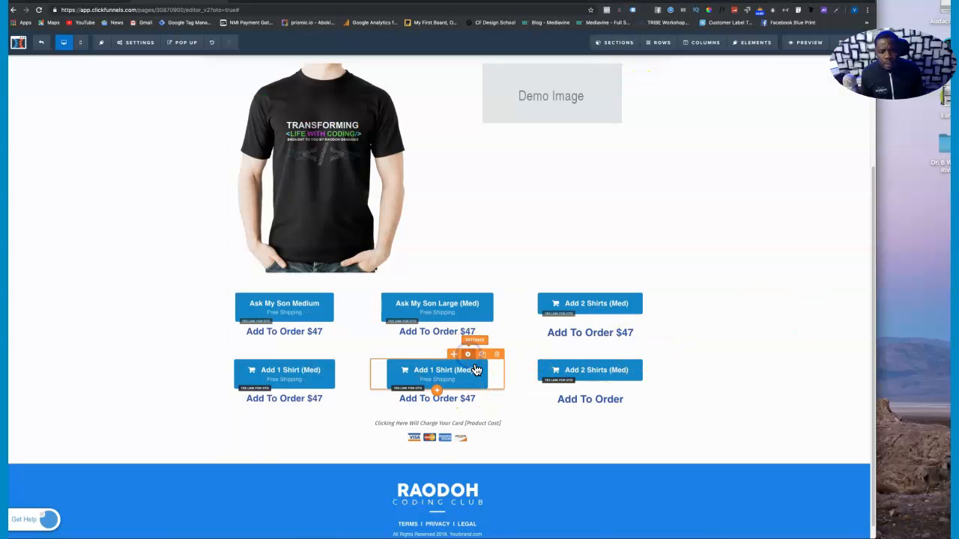
pyautogui.click(506, 388)
pyautogui.click(838, 531)
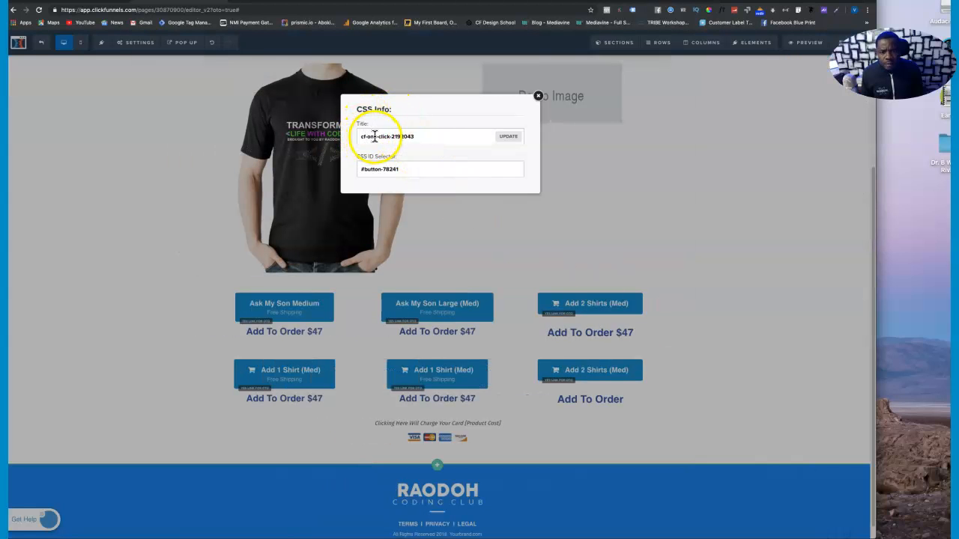
pyautogui.moveTo(396, 136); pyautogui.dragTo(420, 136)
pyautogui.press('super+v')
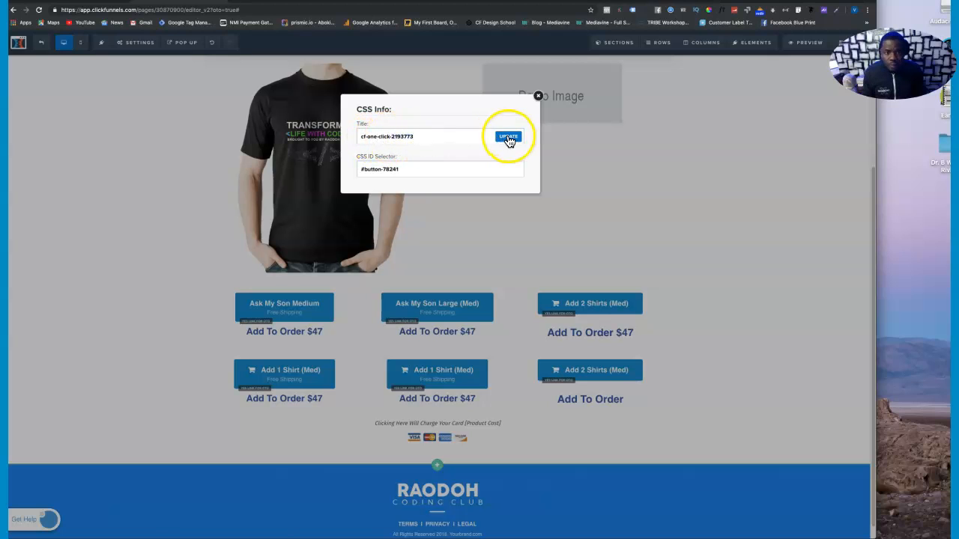
pyautogui.moveTo(509, 141); pyautogui.dragTo(414, 138)
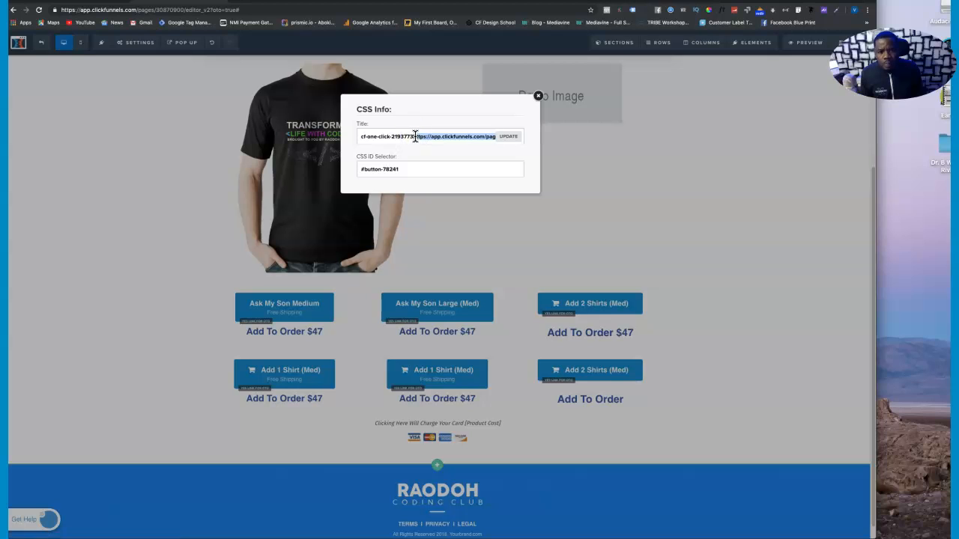
pyautogui.press('BackSpace')
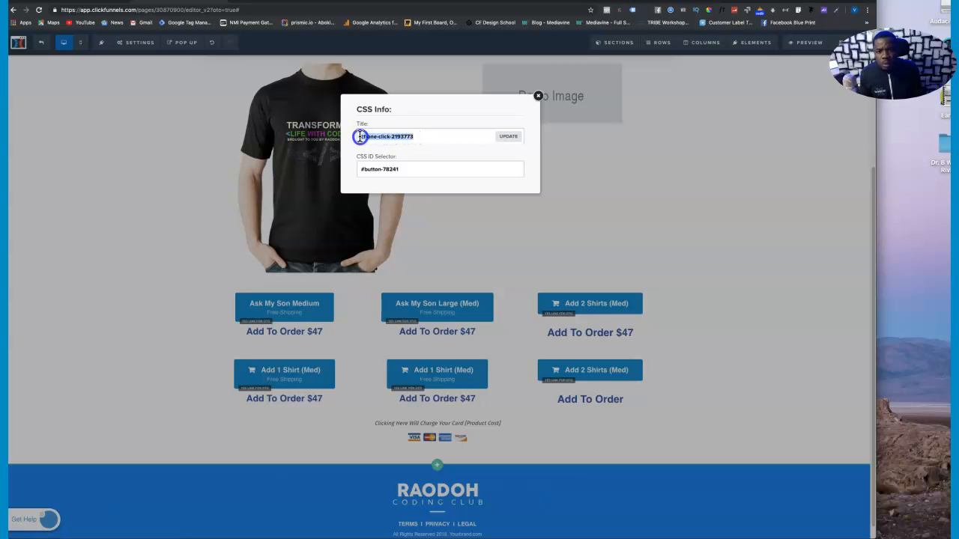
pyautogui.rightClick(364, 136)
pyautogui.click(395, 191)
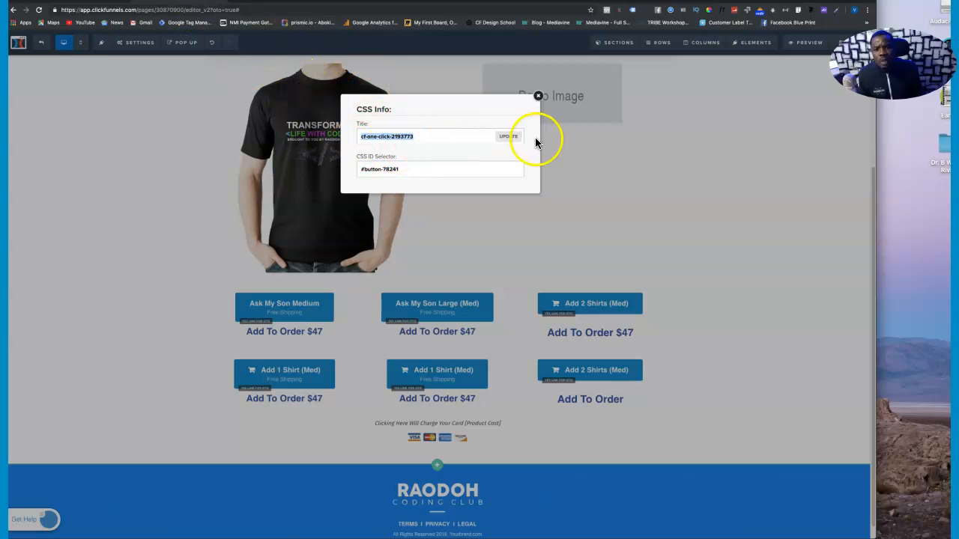
pyautogui.click(507, 137)
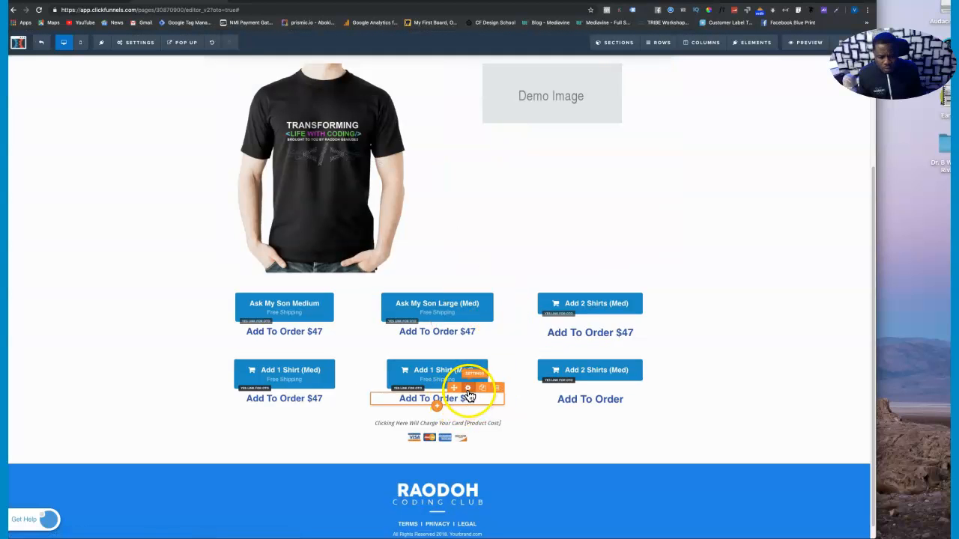
# Set the CSS title of the headline under the second lower-row "Add 1 Shirt (Med)" button to cf-one-click-2193773
pyautogui.click(468, 390)
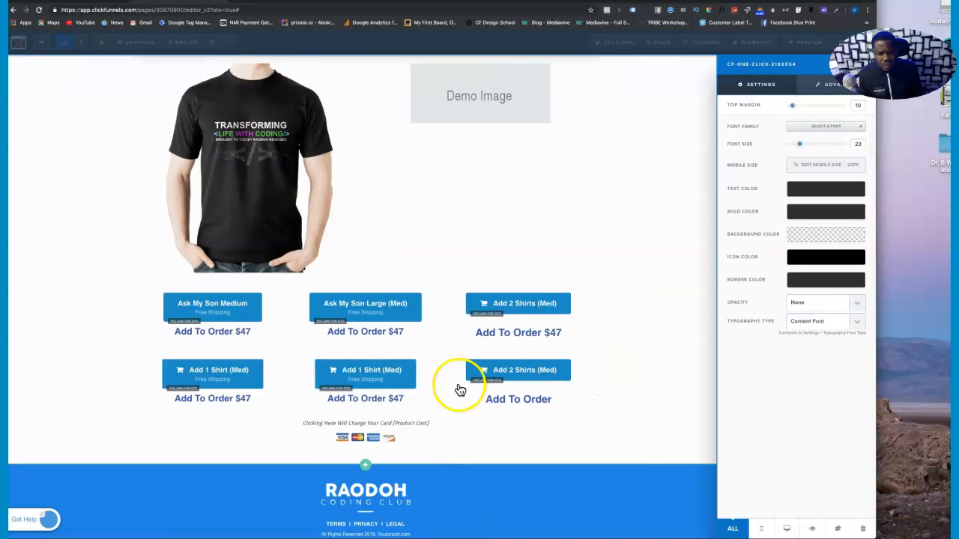
pyautogui.click(838, 529)
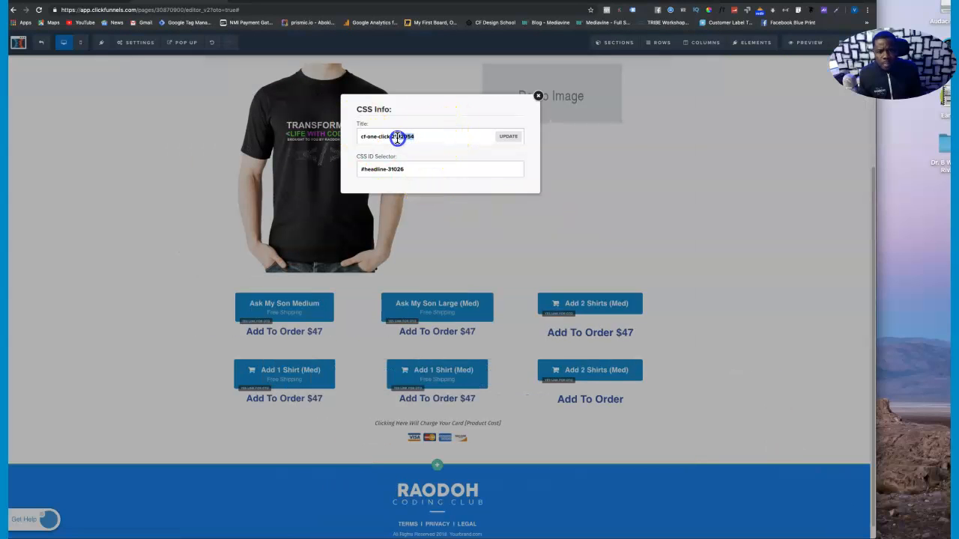
pyautogui.click(507, 136)
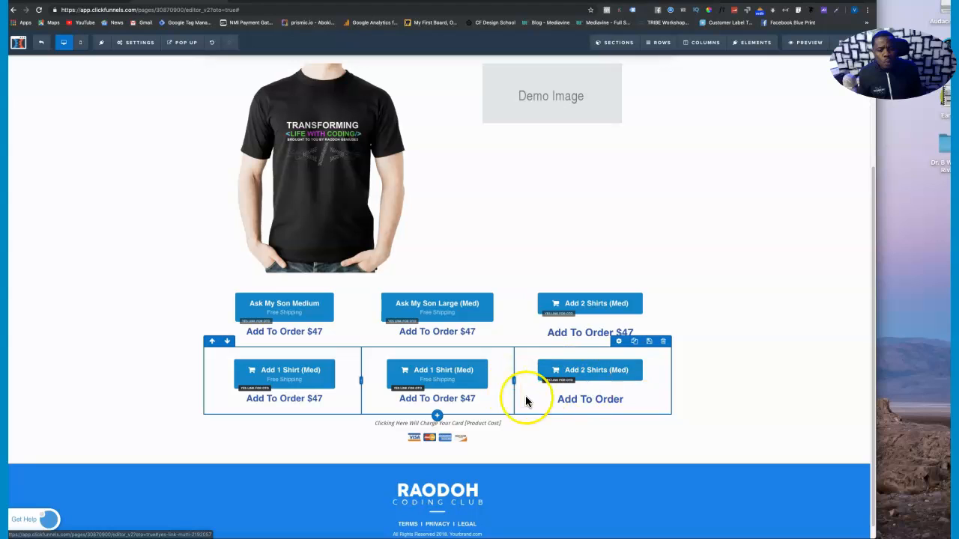
# Set the lower-row "Add 2 Shirts (Med)" button's one-click upsell product to Coder's Parent 2 Shirts Son and Daughter (Large) and save the page
pyautogui.click(614, 374)
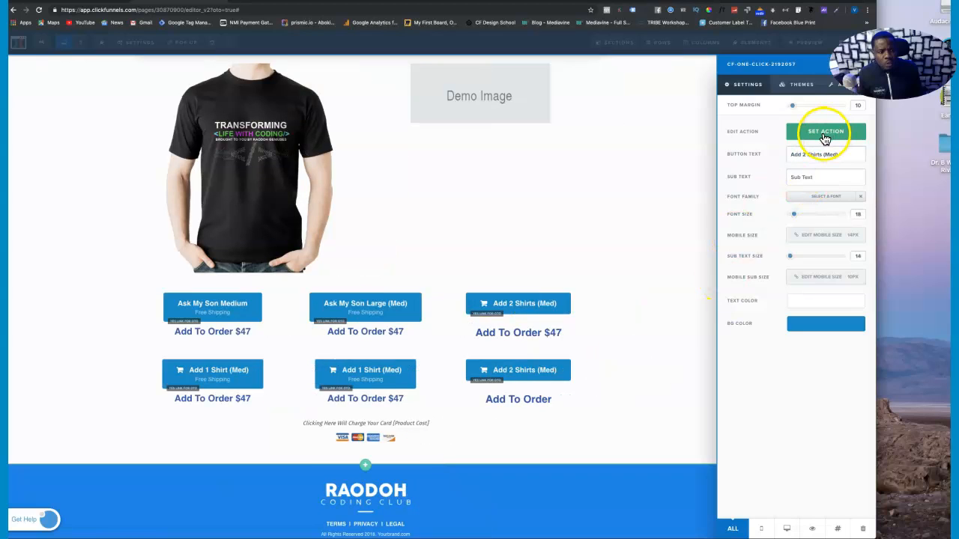
pyautogui.click(825, 138)
pyautogui.click(788, 89)
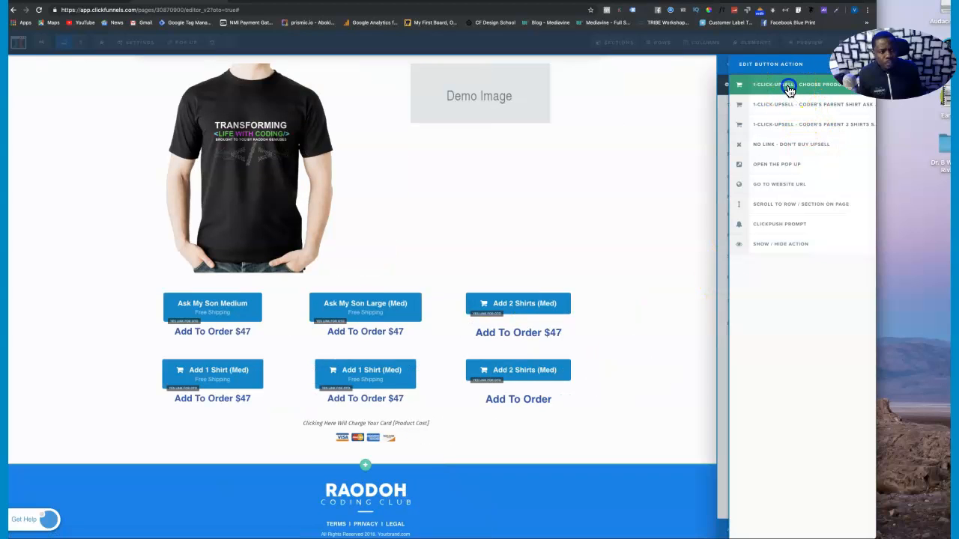
pyautogui.click(800, 109)
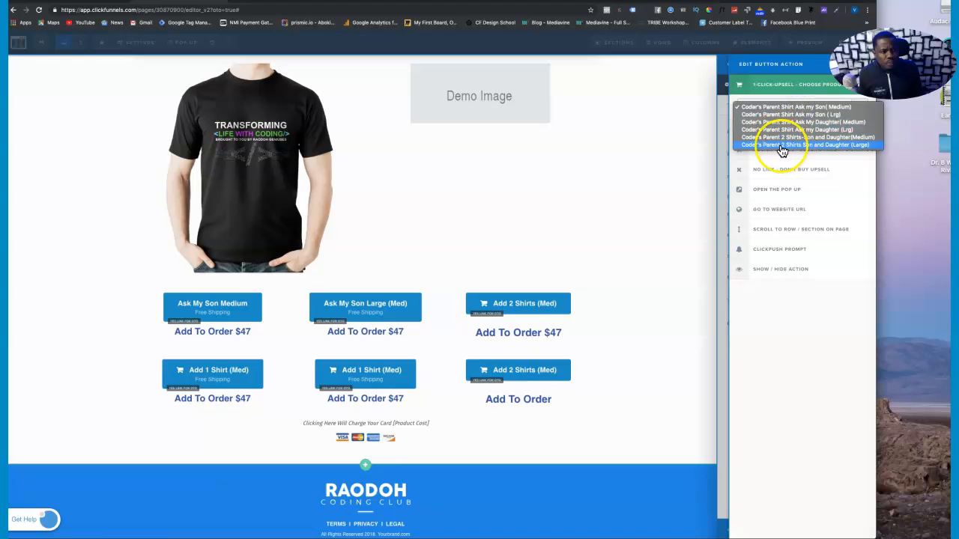
pyautogui.click(788, 146)
pyautogui.click(633, 163)
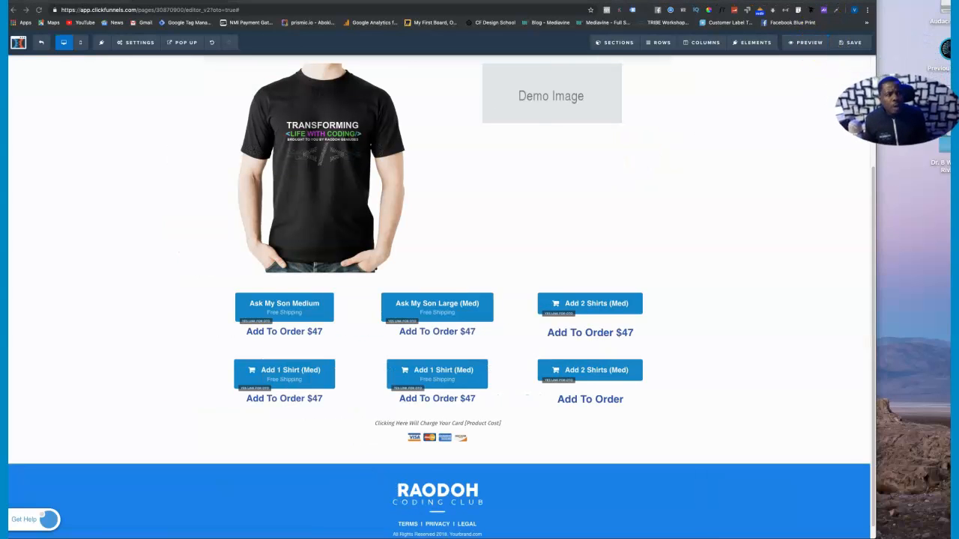
pyautogui.click(856, 44)
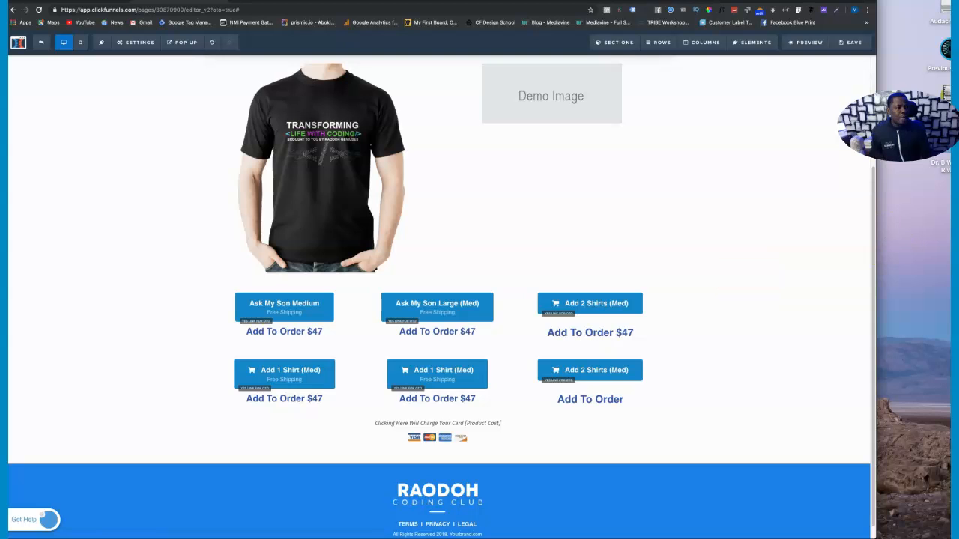
# Copy the edit link address of the product Coder's Parent 2 Shirts Son and Daughter (Large) from the funnel's product list
pyautogui.moveTo(958, 159); pyautogui.dragTo(530, 103)
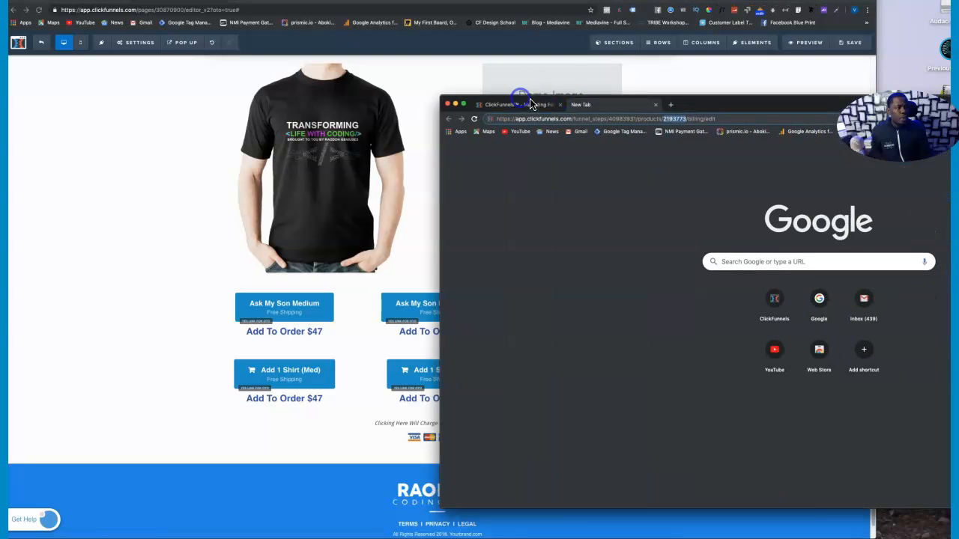
pyautogui.click(533, 106)
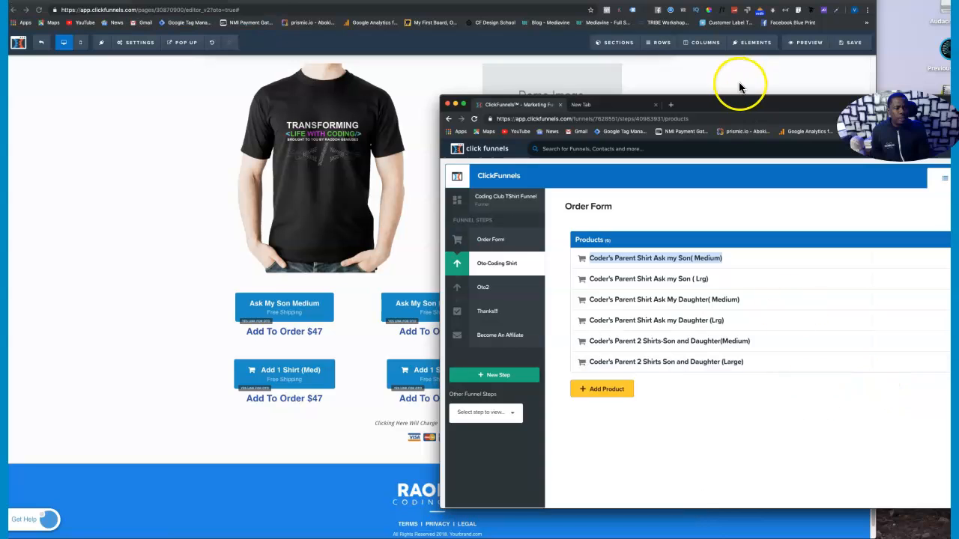
pyautogui.moveTo(747, 105); pyautogui.dragTo(503, 92)
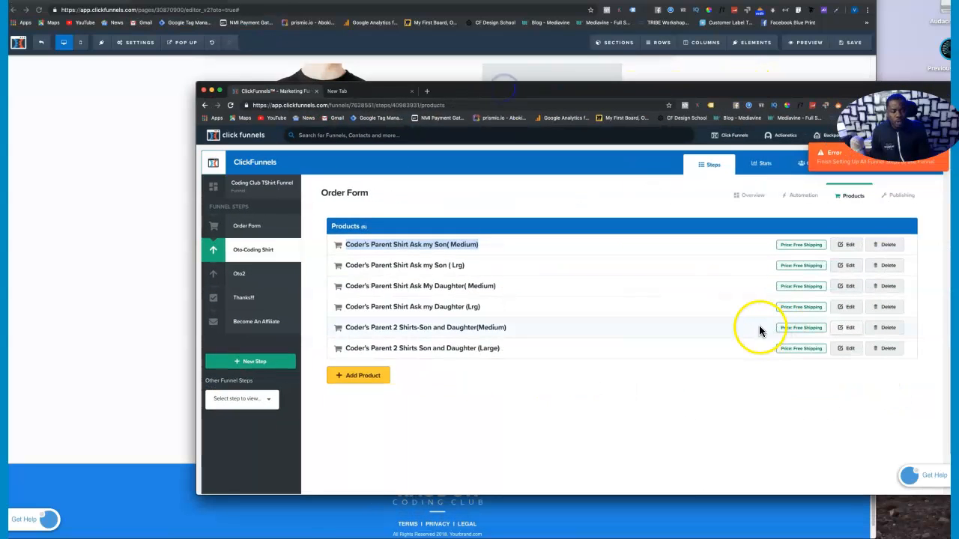
pyautogui.rightClick(850, 354)
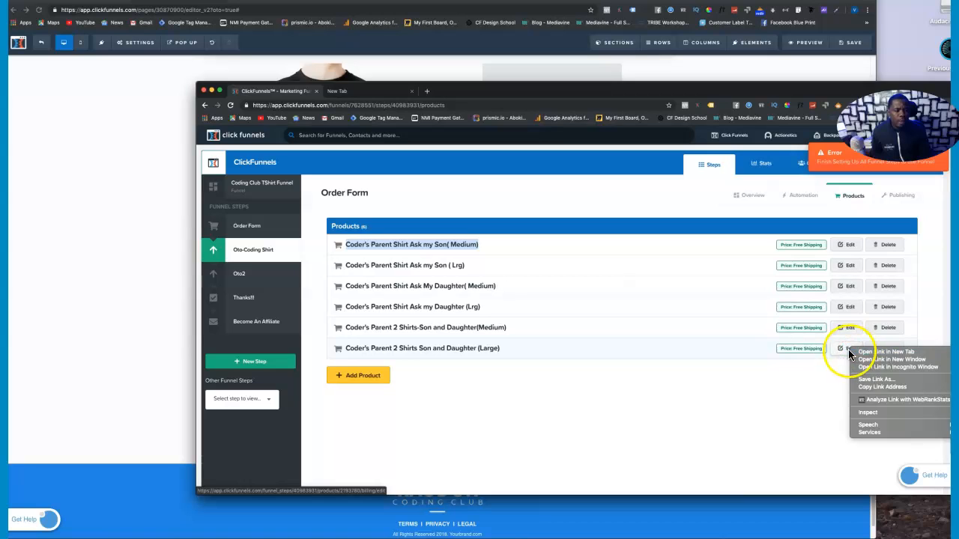
pyautogui.click(881, 388)
# Replace the address in the blank tab with the copied edit link and copy only its product ID, 2193780
pyautogui.click(368, 92)
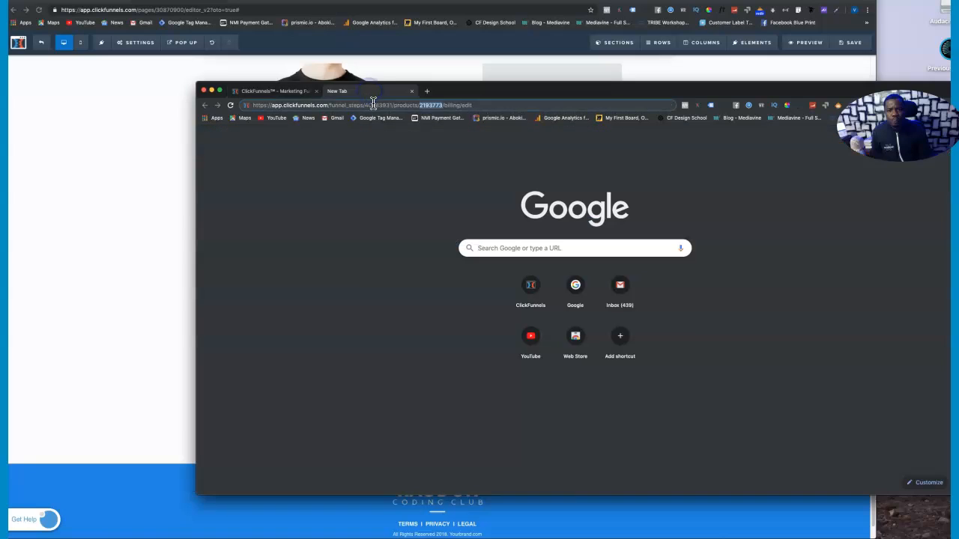
pyautogui.moveTo(487, 106); pyautogui.dragTo(286, 106)
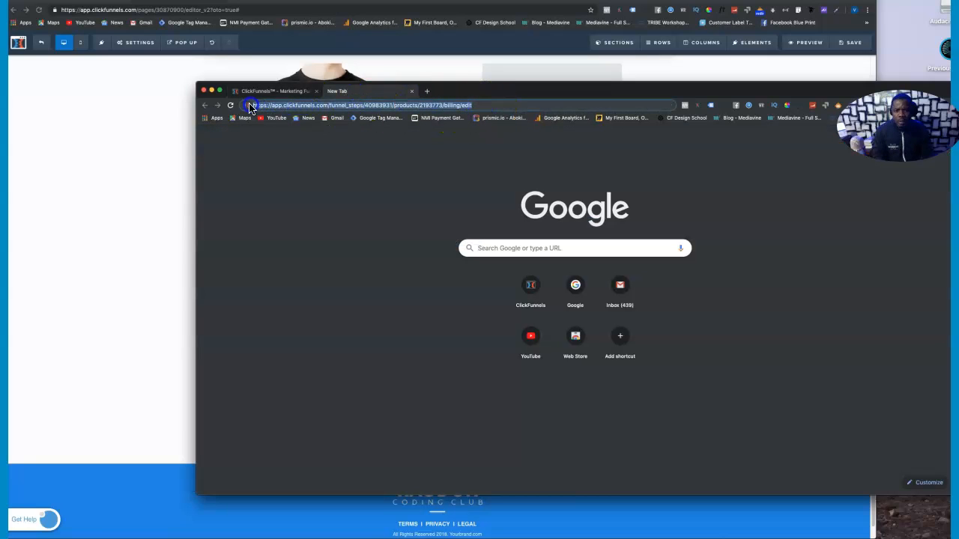
pyautogui.press('super+v')
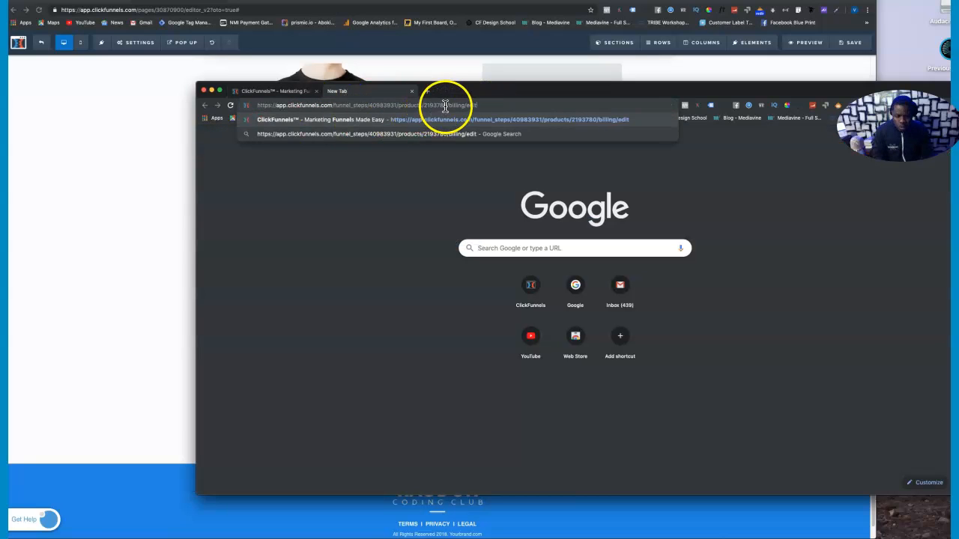
pyautogui.moveTo(447, 105); pyautogui.dragTo(434, 104)
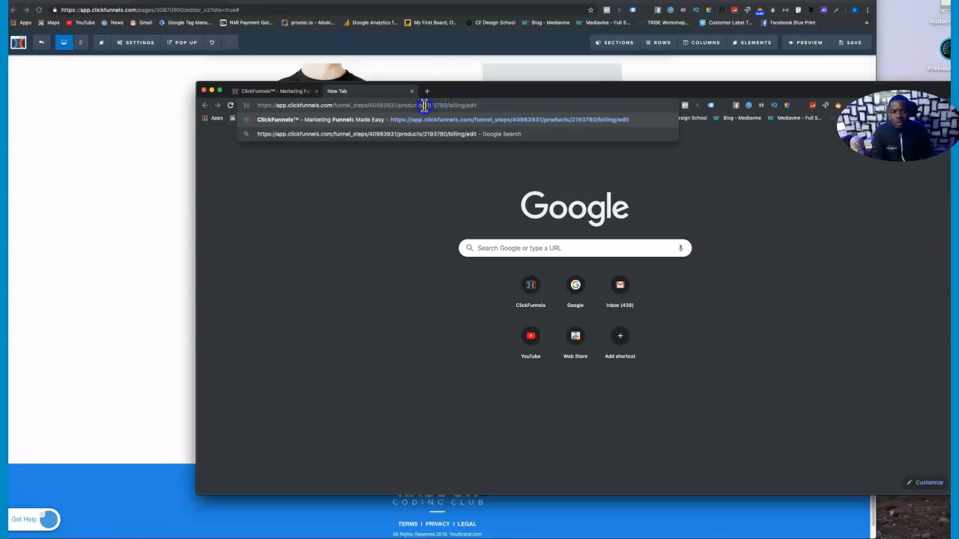
pyautogui.rightClick(446, 106)
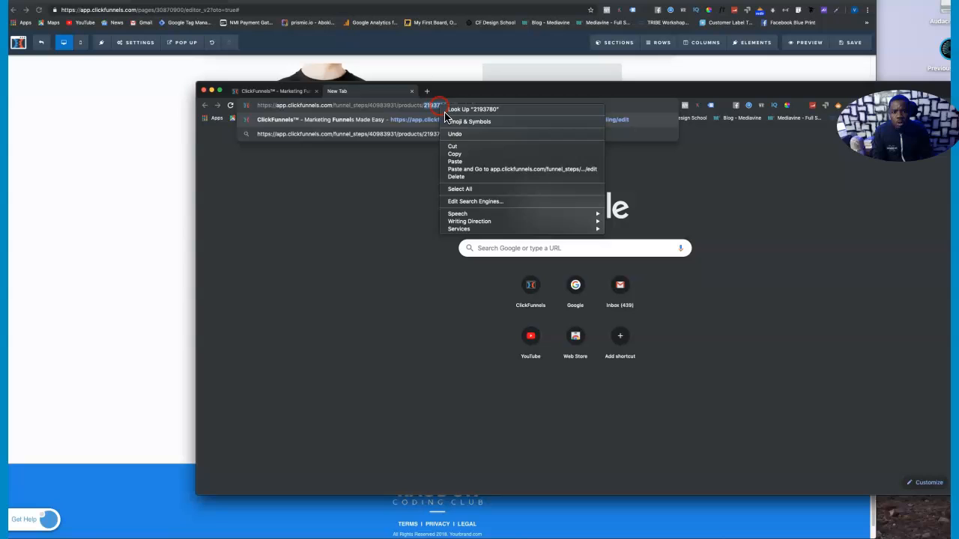
pyautogui.click(462, 154)
pyautogui.moveTo(506, 94); pyautogui.dragTo(524, 0)
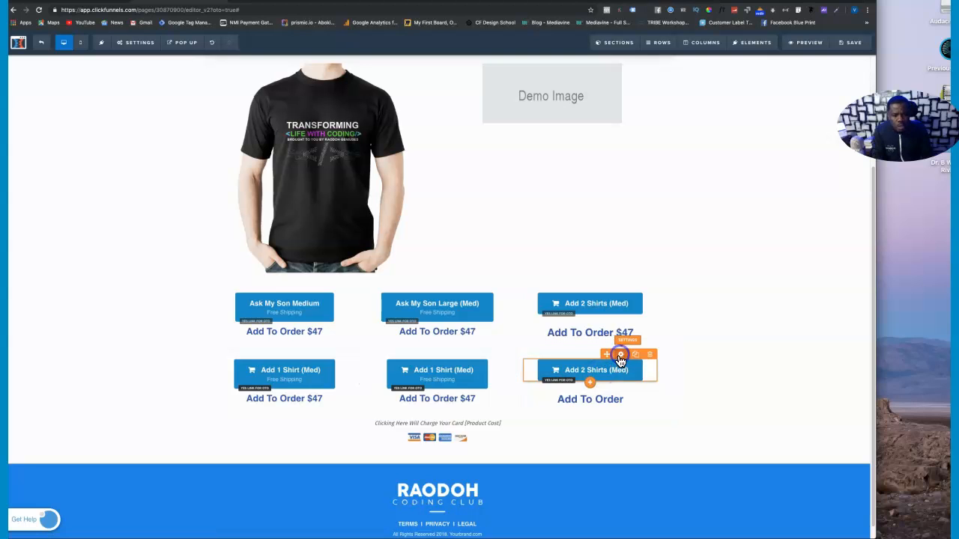
# Set the lower-row "Add 2 Shirts (Med)" button's CSS title to cf-one-click-2193780
pyautogui.click(599, 376)
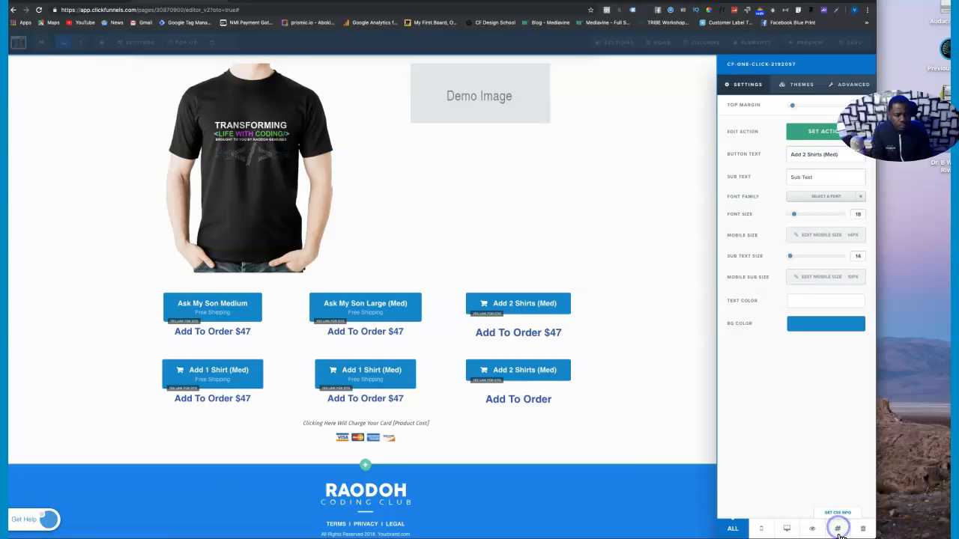
pyautogui.click(837, 529)
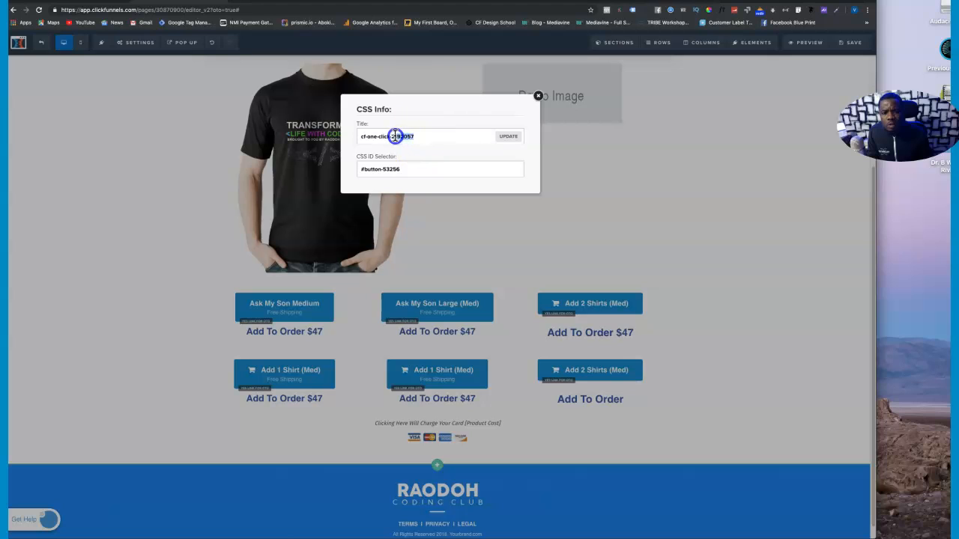
pyautogui.doubleClick(399, 135)
pyautogui.click(423, 138)
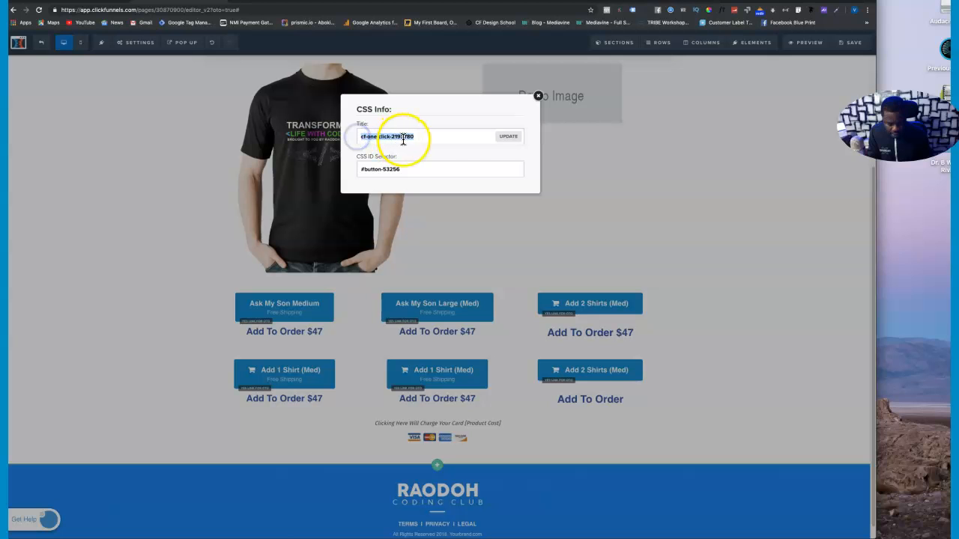
pyautogui.click(508, 136)
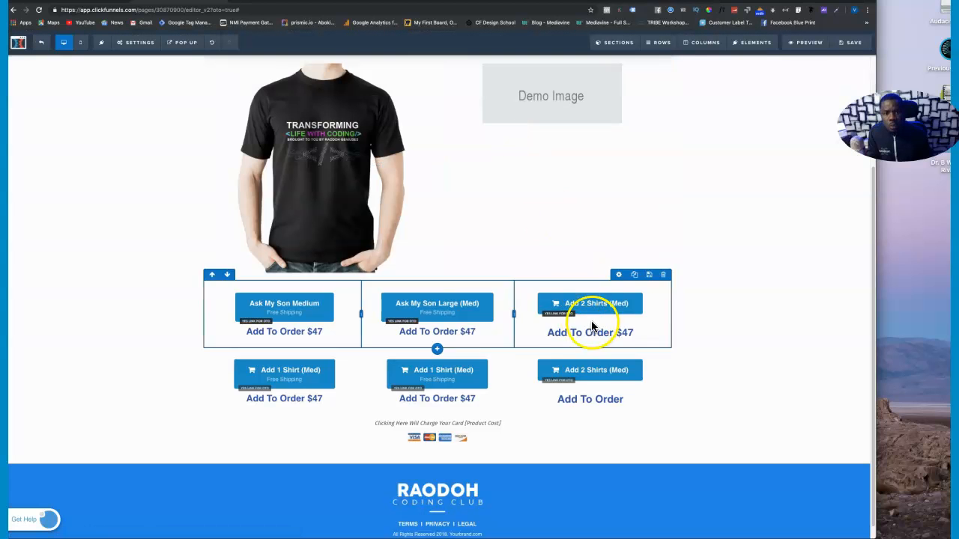
# Set the CSS title of the "Add To Order" headline under the lower-row "Add 2 Shirts (Med)" button to cf-one-click-2193780 and save the page
pyautogui.click(585, 400)
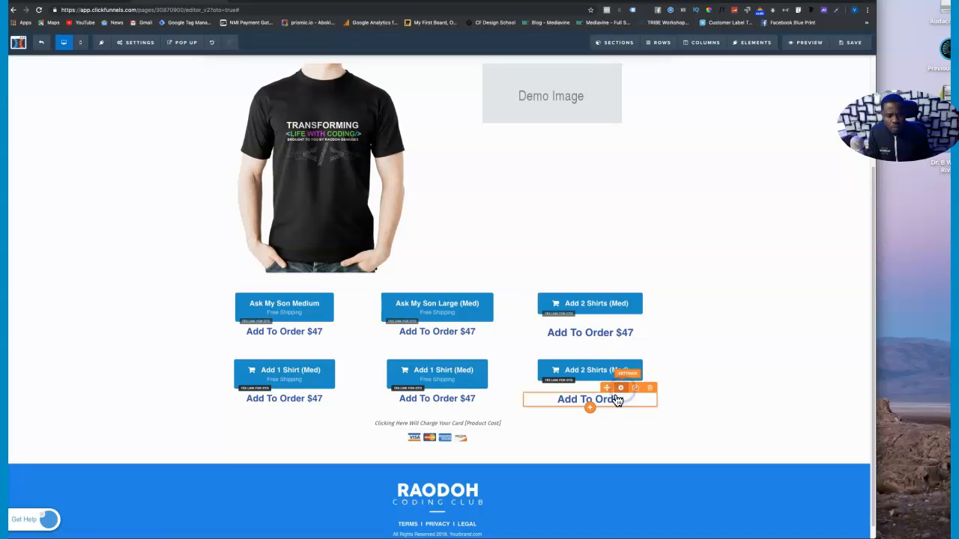
pyautogui.click(615, 399)
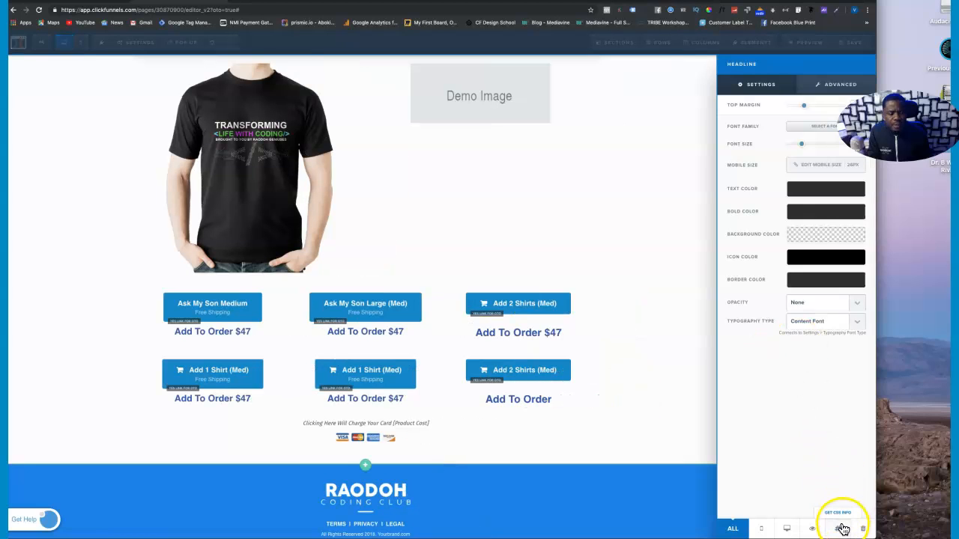
pyautogui.click(839, 530)
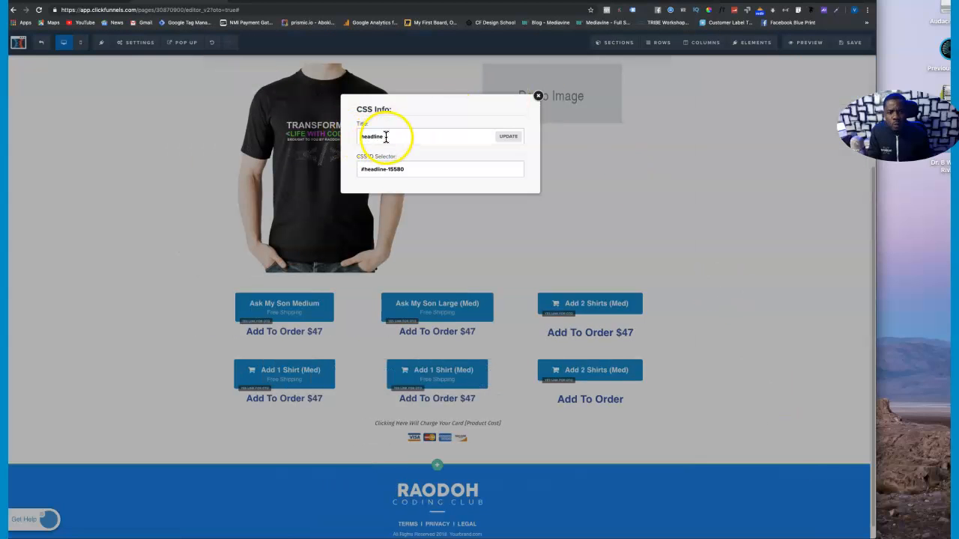
pyautogui.moveTo(388, 138); pyautogui.dragTo(404, 143)
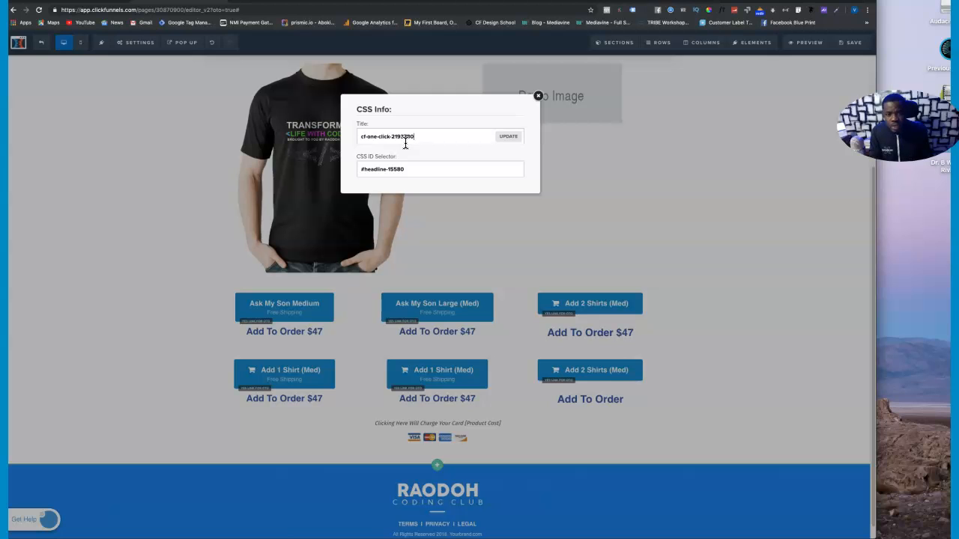
pyautogui.click(506, 137)
pyautogui.click(854, 44)
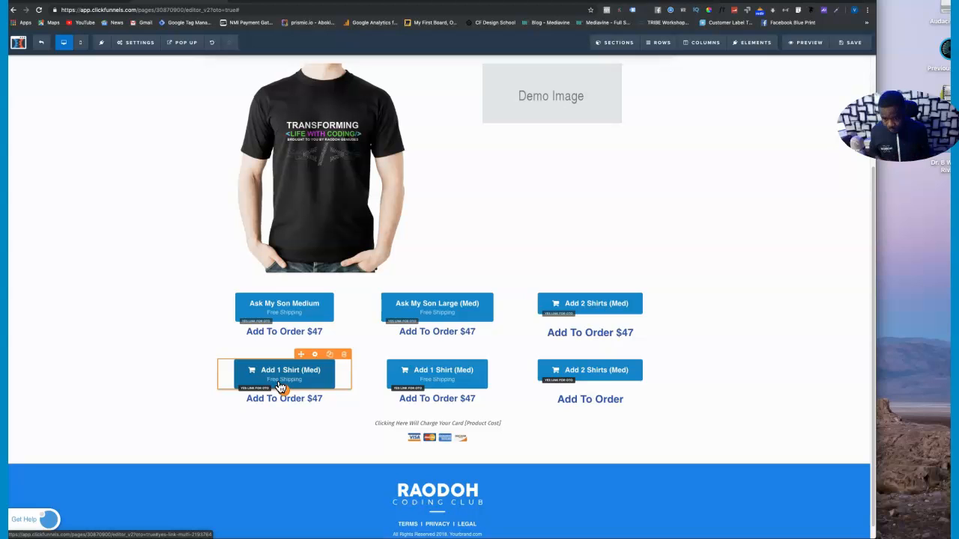
pyautogui.click(860, 45)
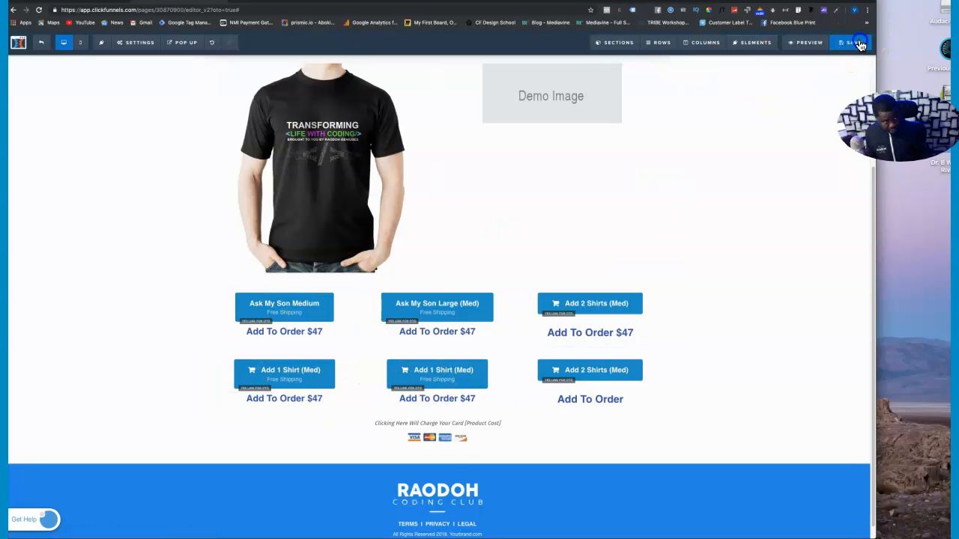
# Preview the upsell page in an incognito window and examine its order buttons and headlines
pyautogui.click(801, 47)
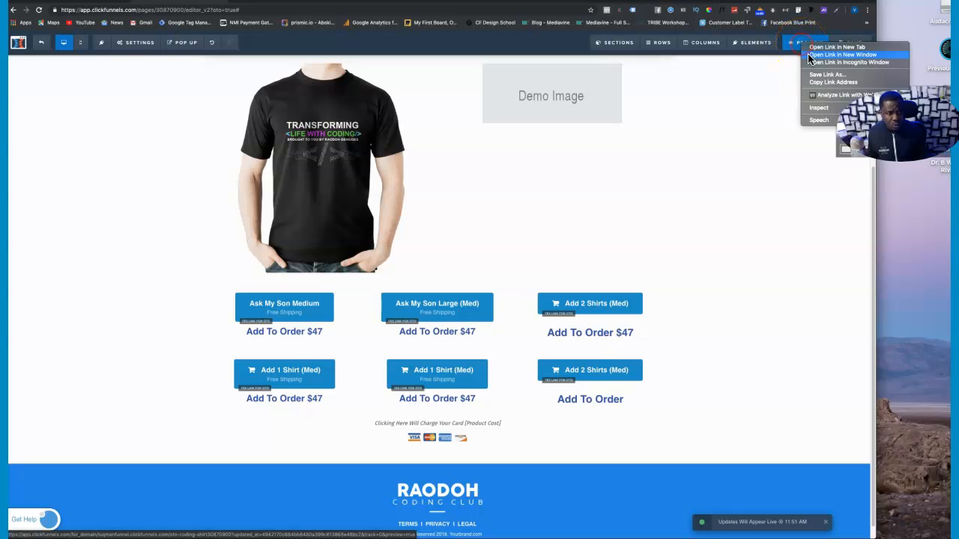
pyautogui.click(822, 63)
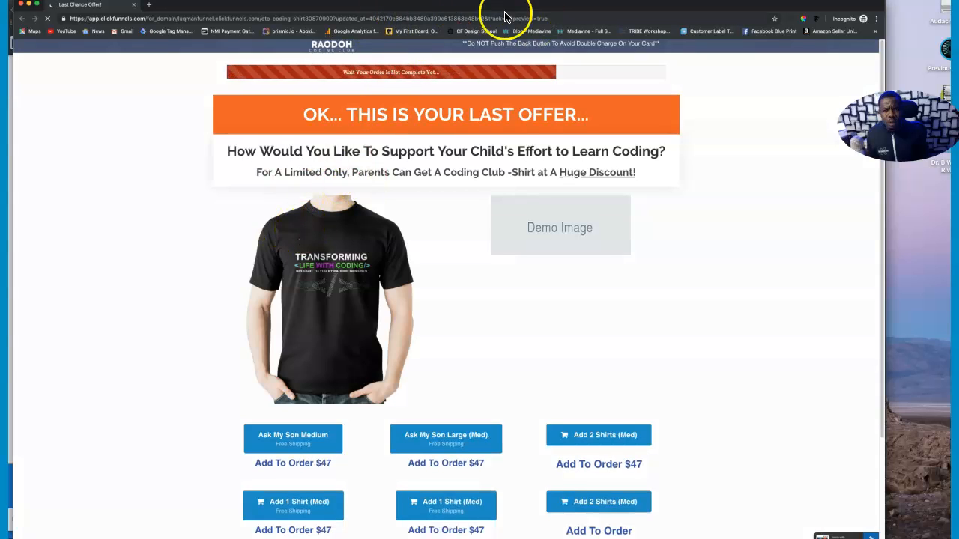
pyautogui.scroll(-1, 392, 373)
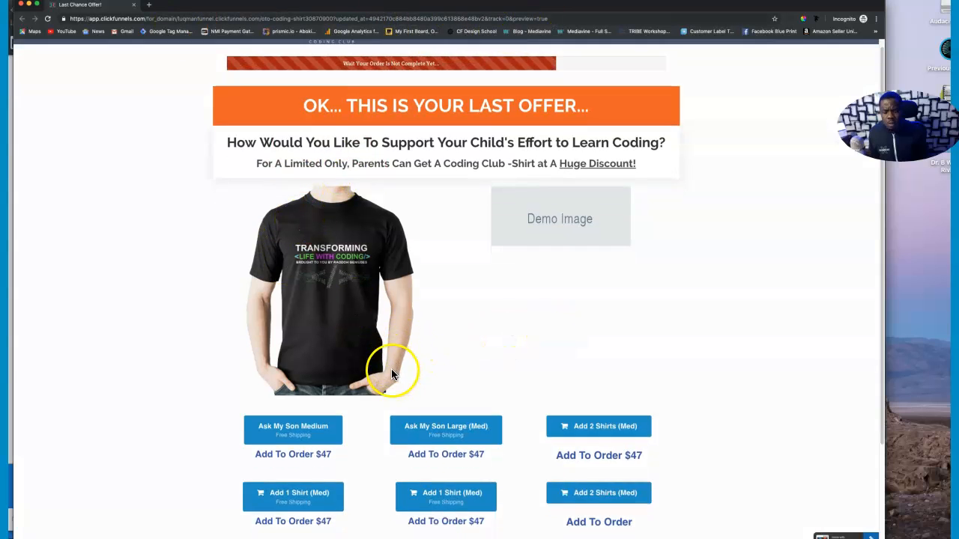
pyautogui.scroll(-3, 391, 369)
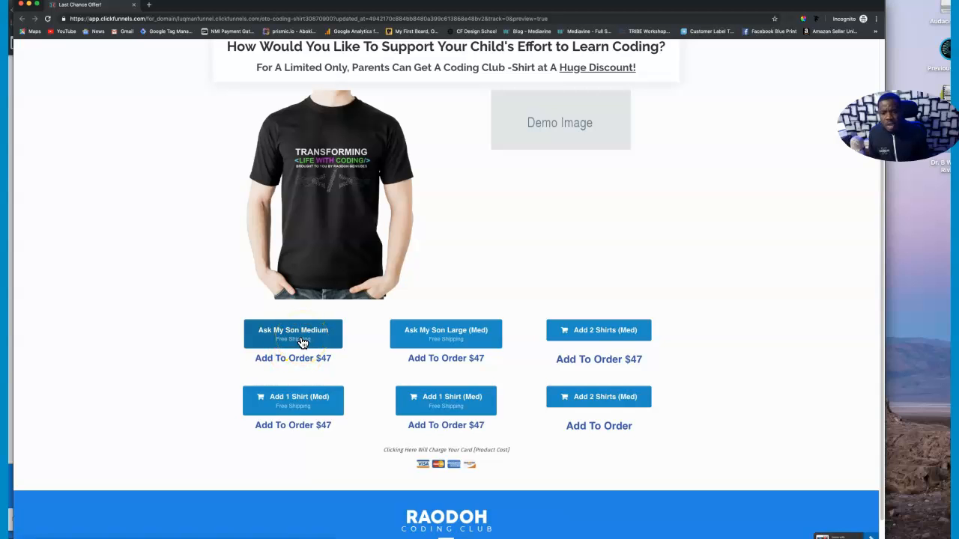
# Test the "Ask My Son Medium" button and the "Add To Order $47" headline beneath it, dismissing the credit card pop-up after each
pyautogui.click(306, 338)
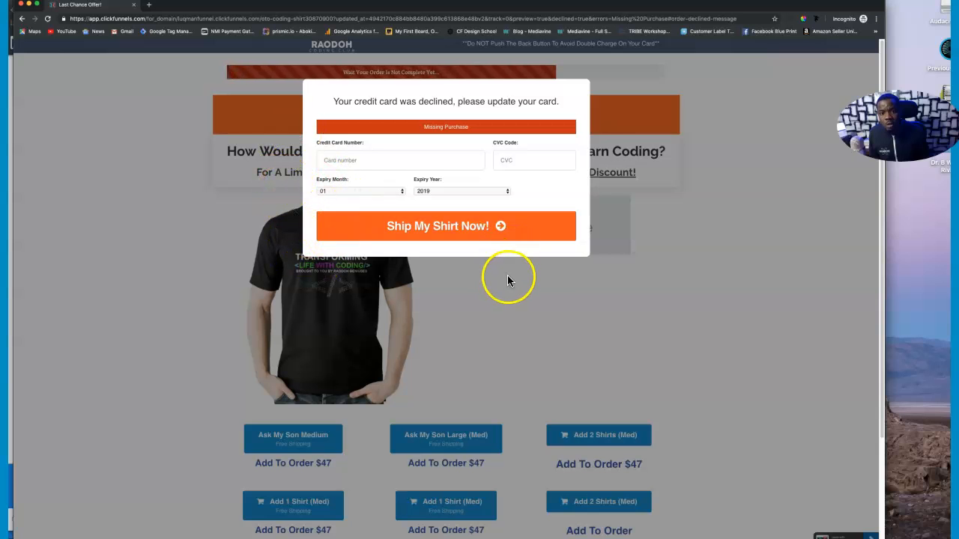
pyautogui.click(535, 275)
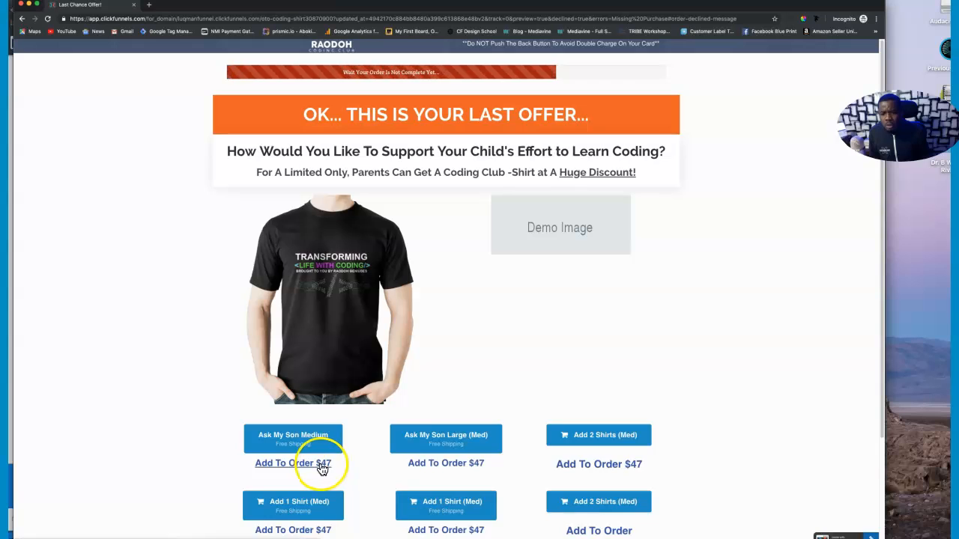
pyautogui.click(321, 465)
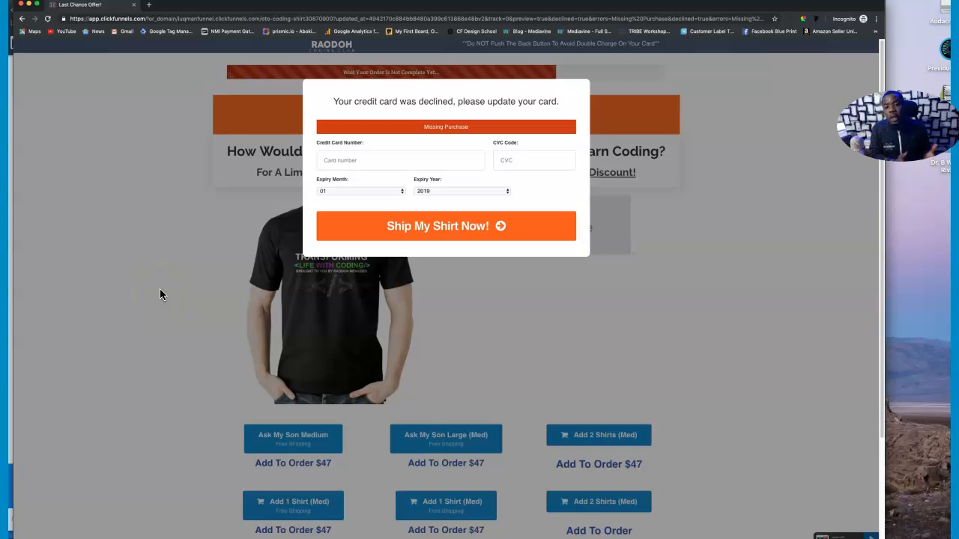
pyautogui.click(488, 338)
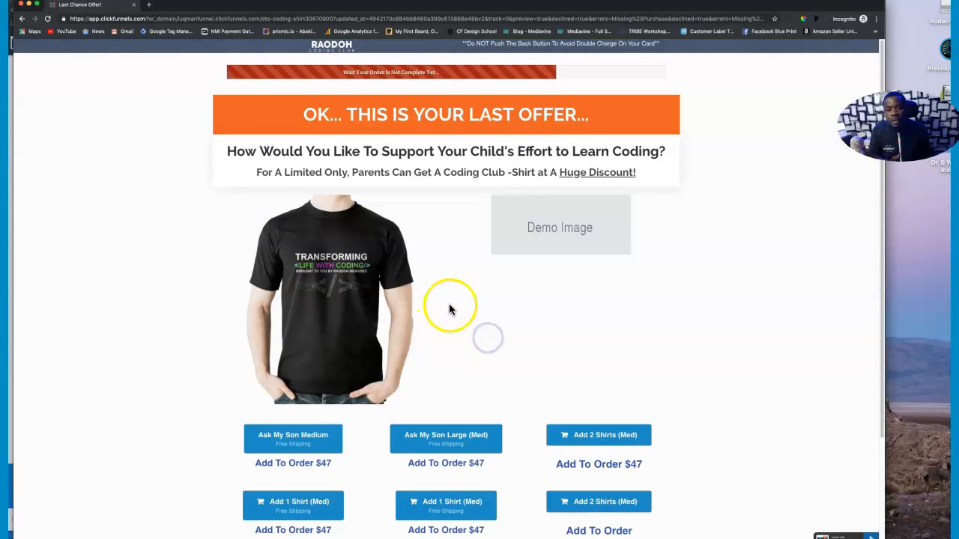
pyautogui.scroll(-2, 449, 308)
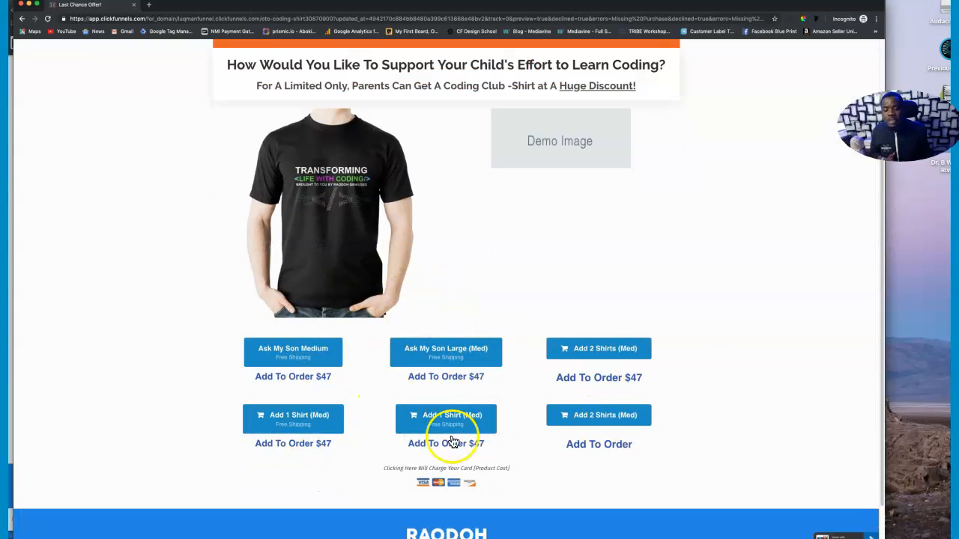